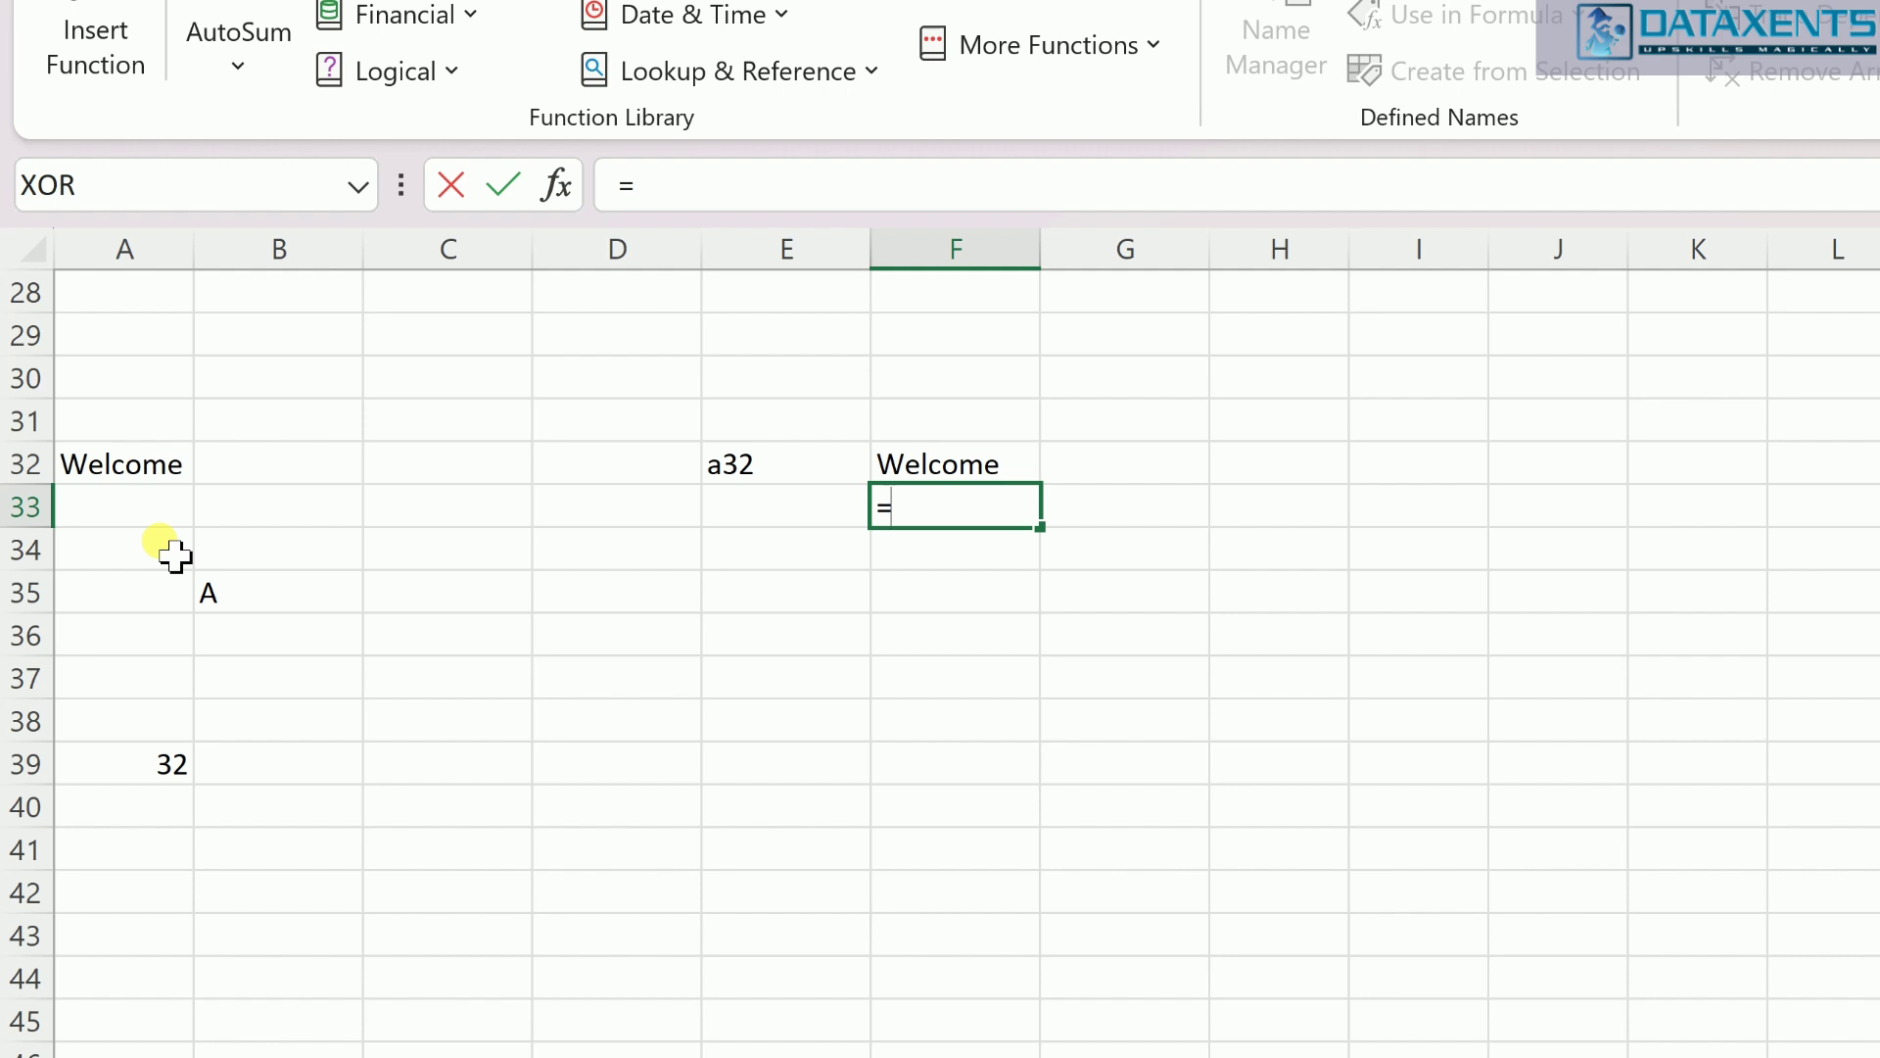
Step: Complete the formula =INDIRECT(E32) in cell F33 to return the value from the cell address written in E32
{"action": "type", "text": "indire"}
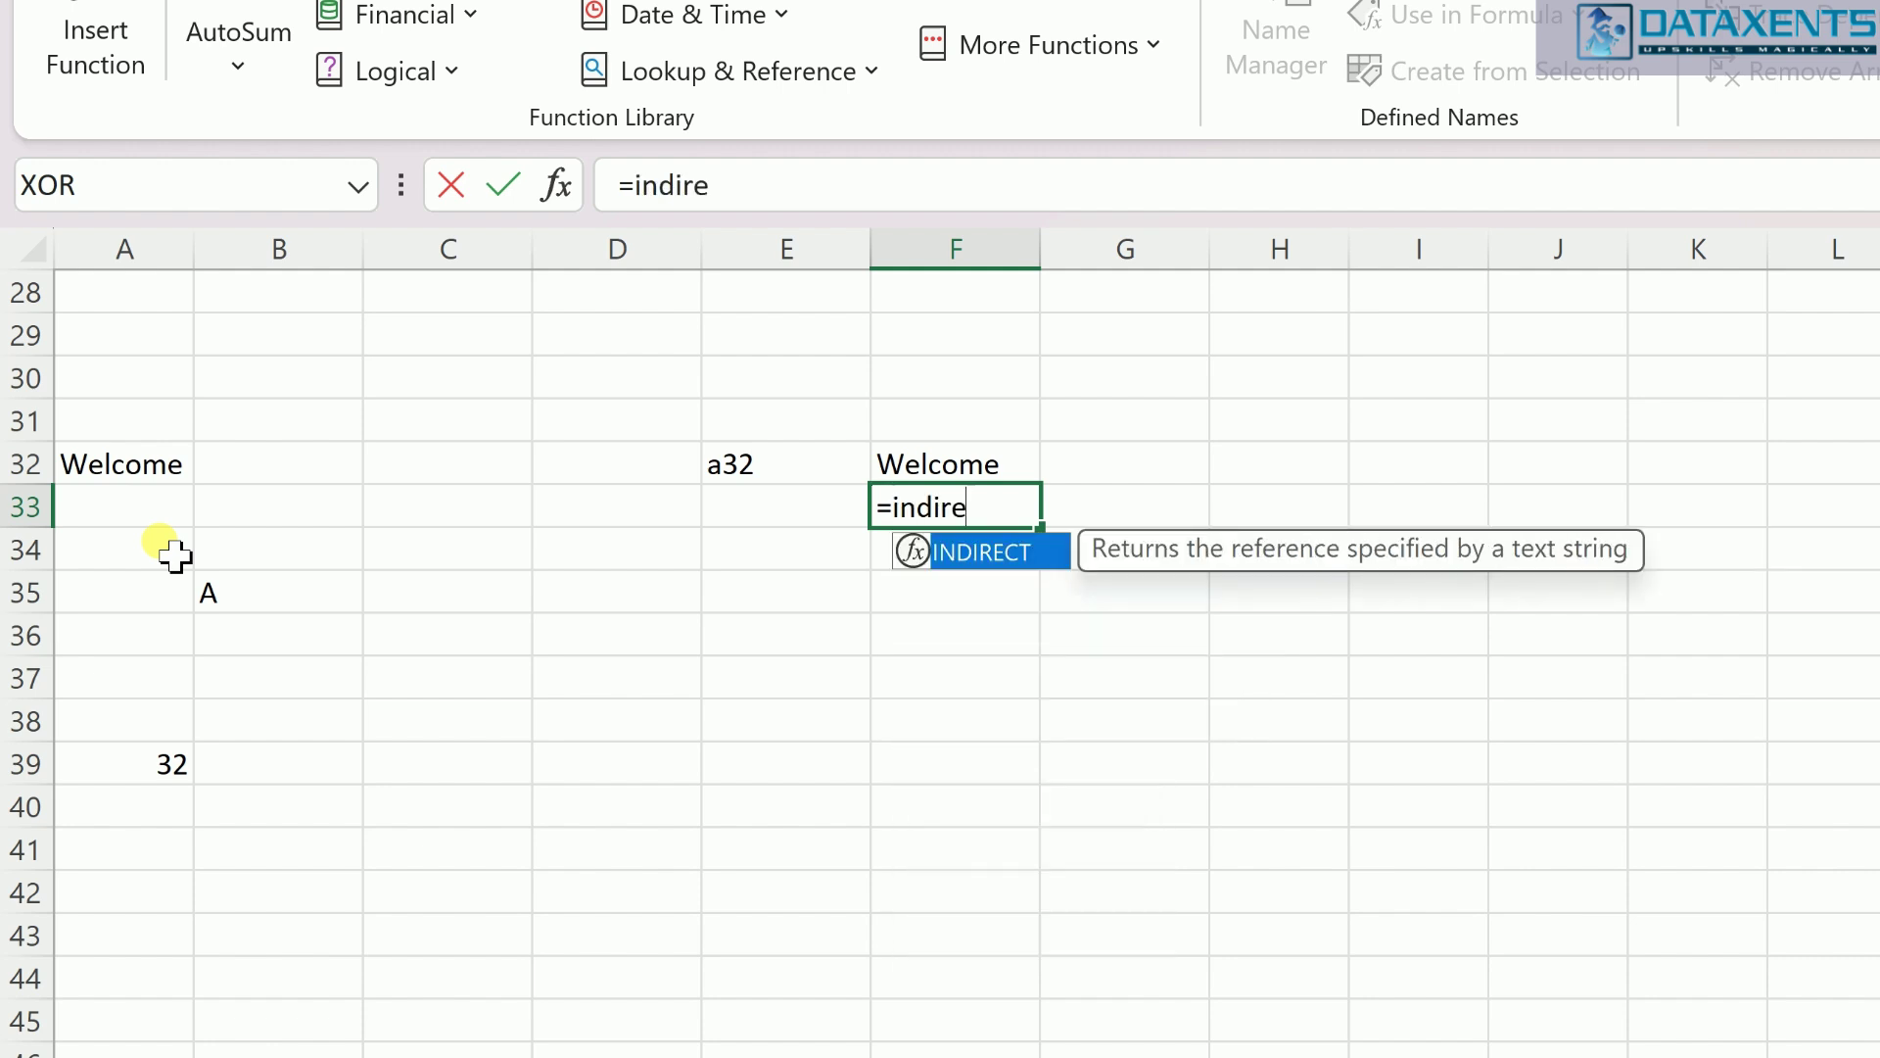
{"action": "key", "text": "Tab"}
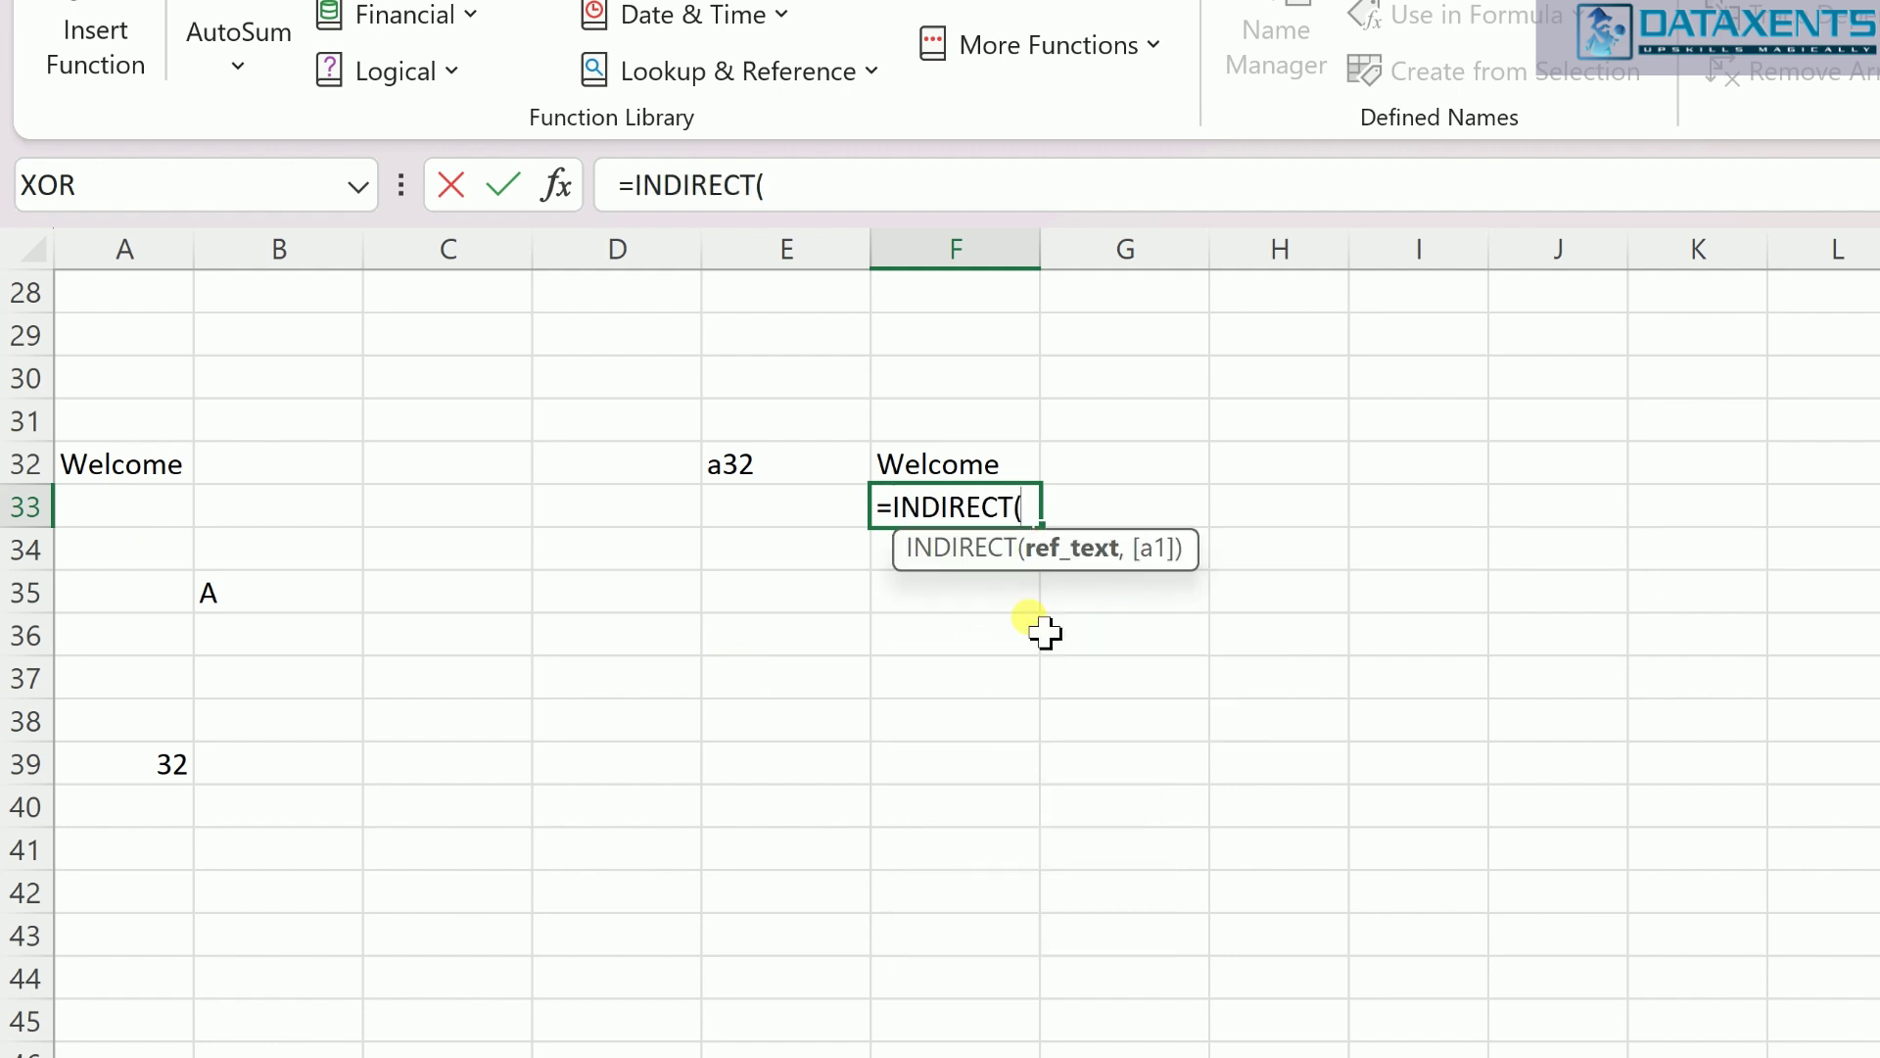
{"action": "left_click", "coordinate": [771, 467]}
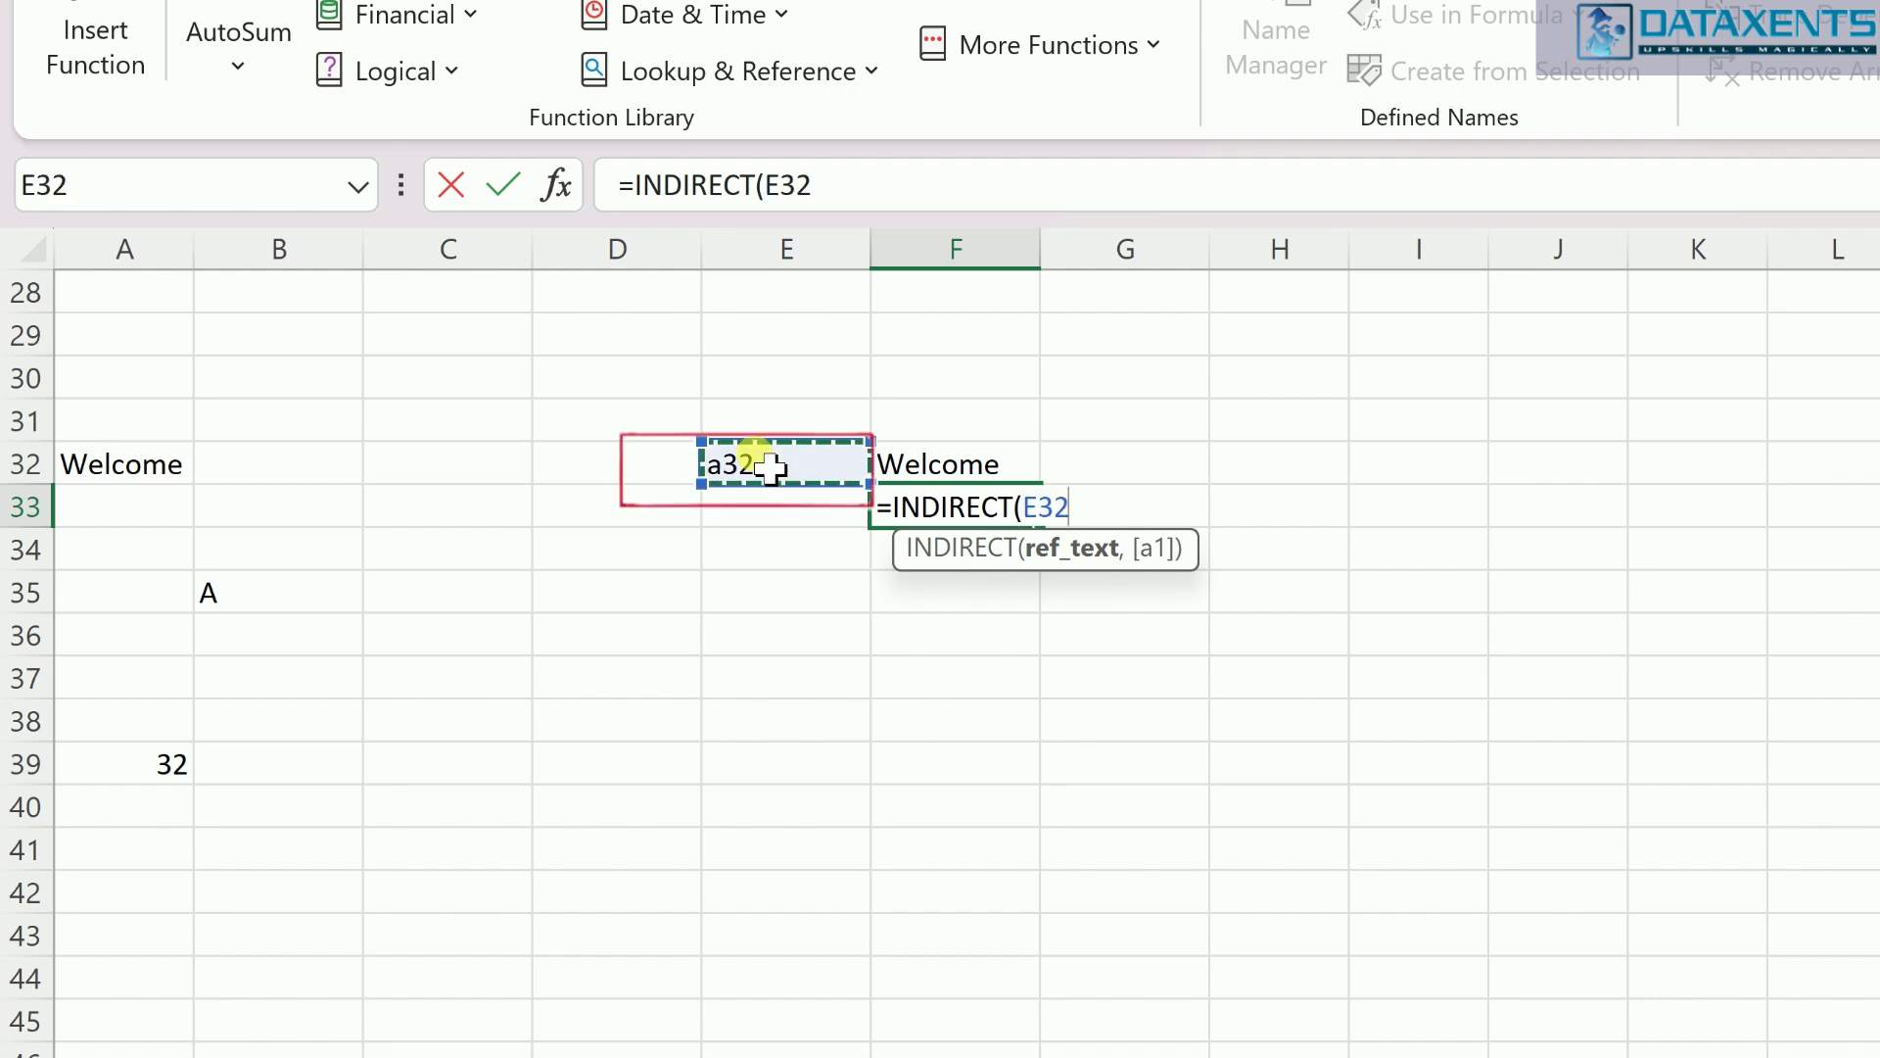
{"action": "type", "text": ")"}
{"action": "key", "text": "Return"}
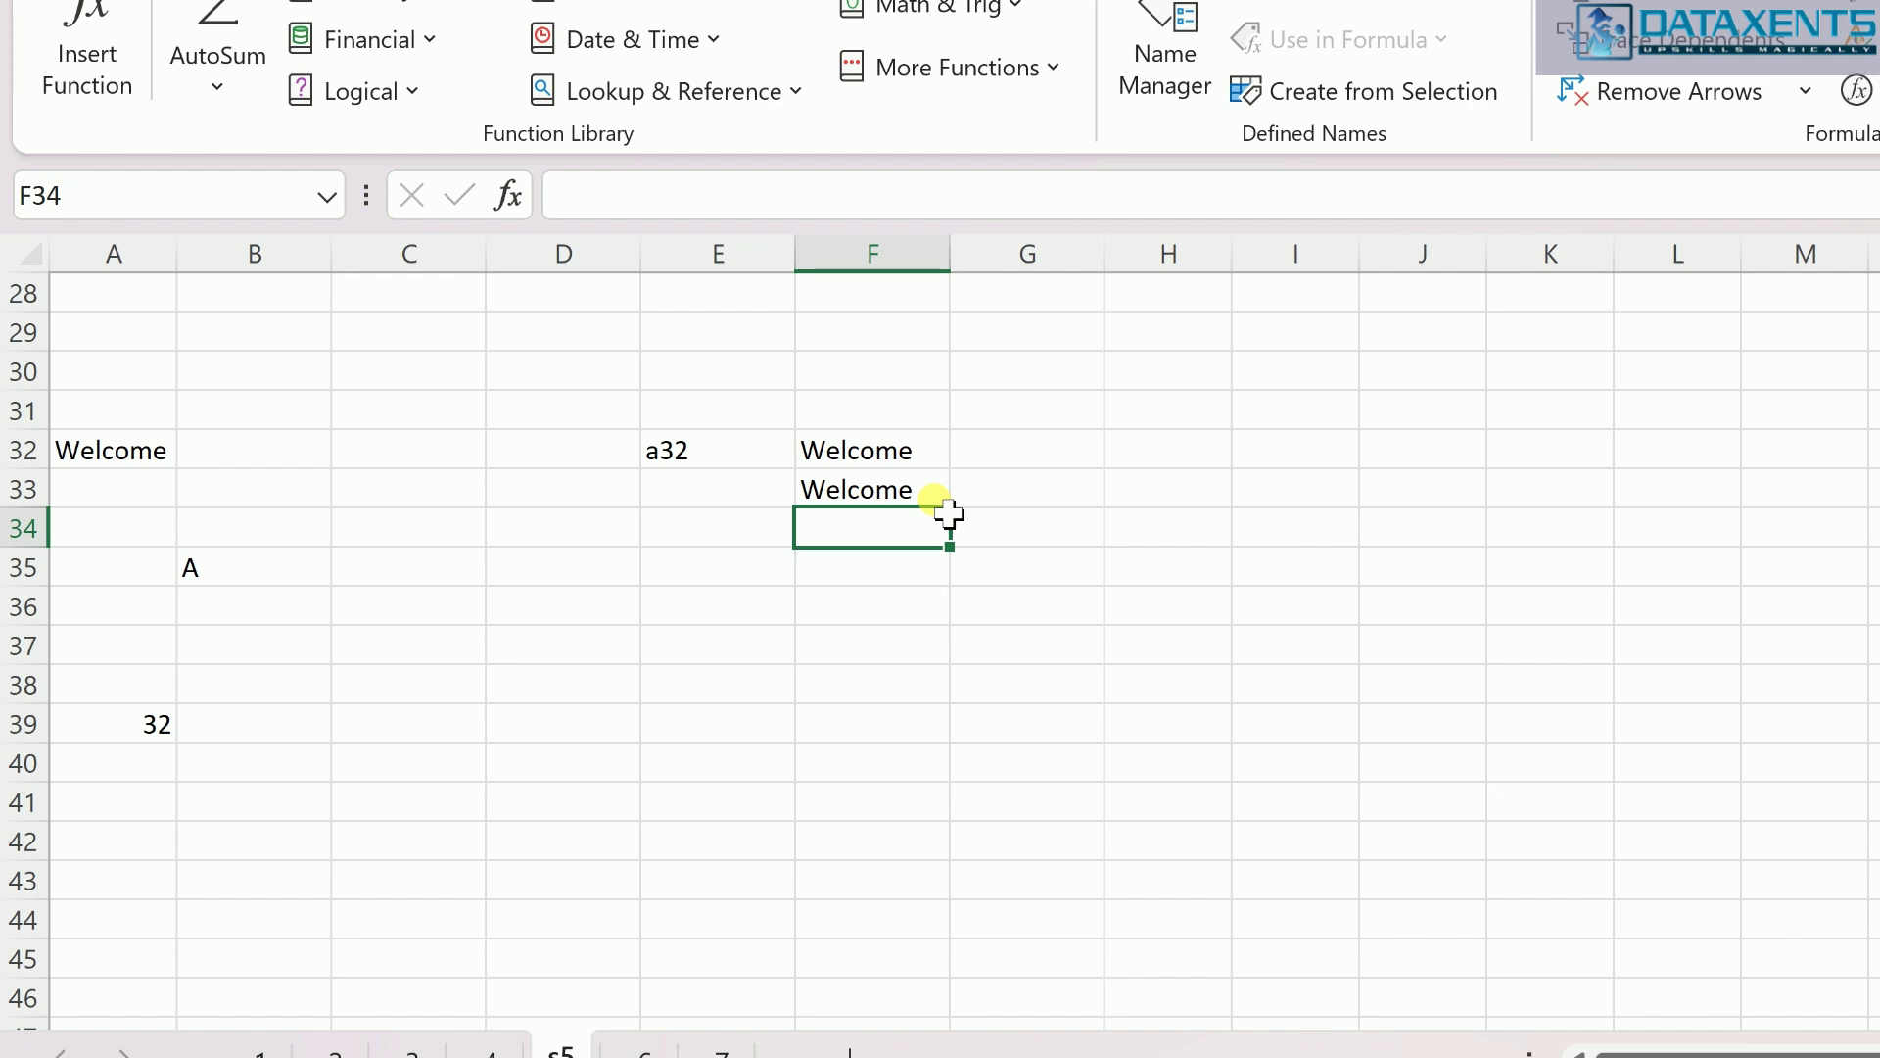
{"action": "left_click", "coordinate": [942, 502]}
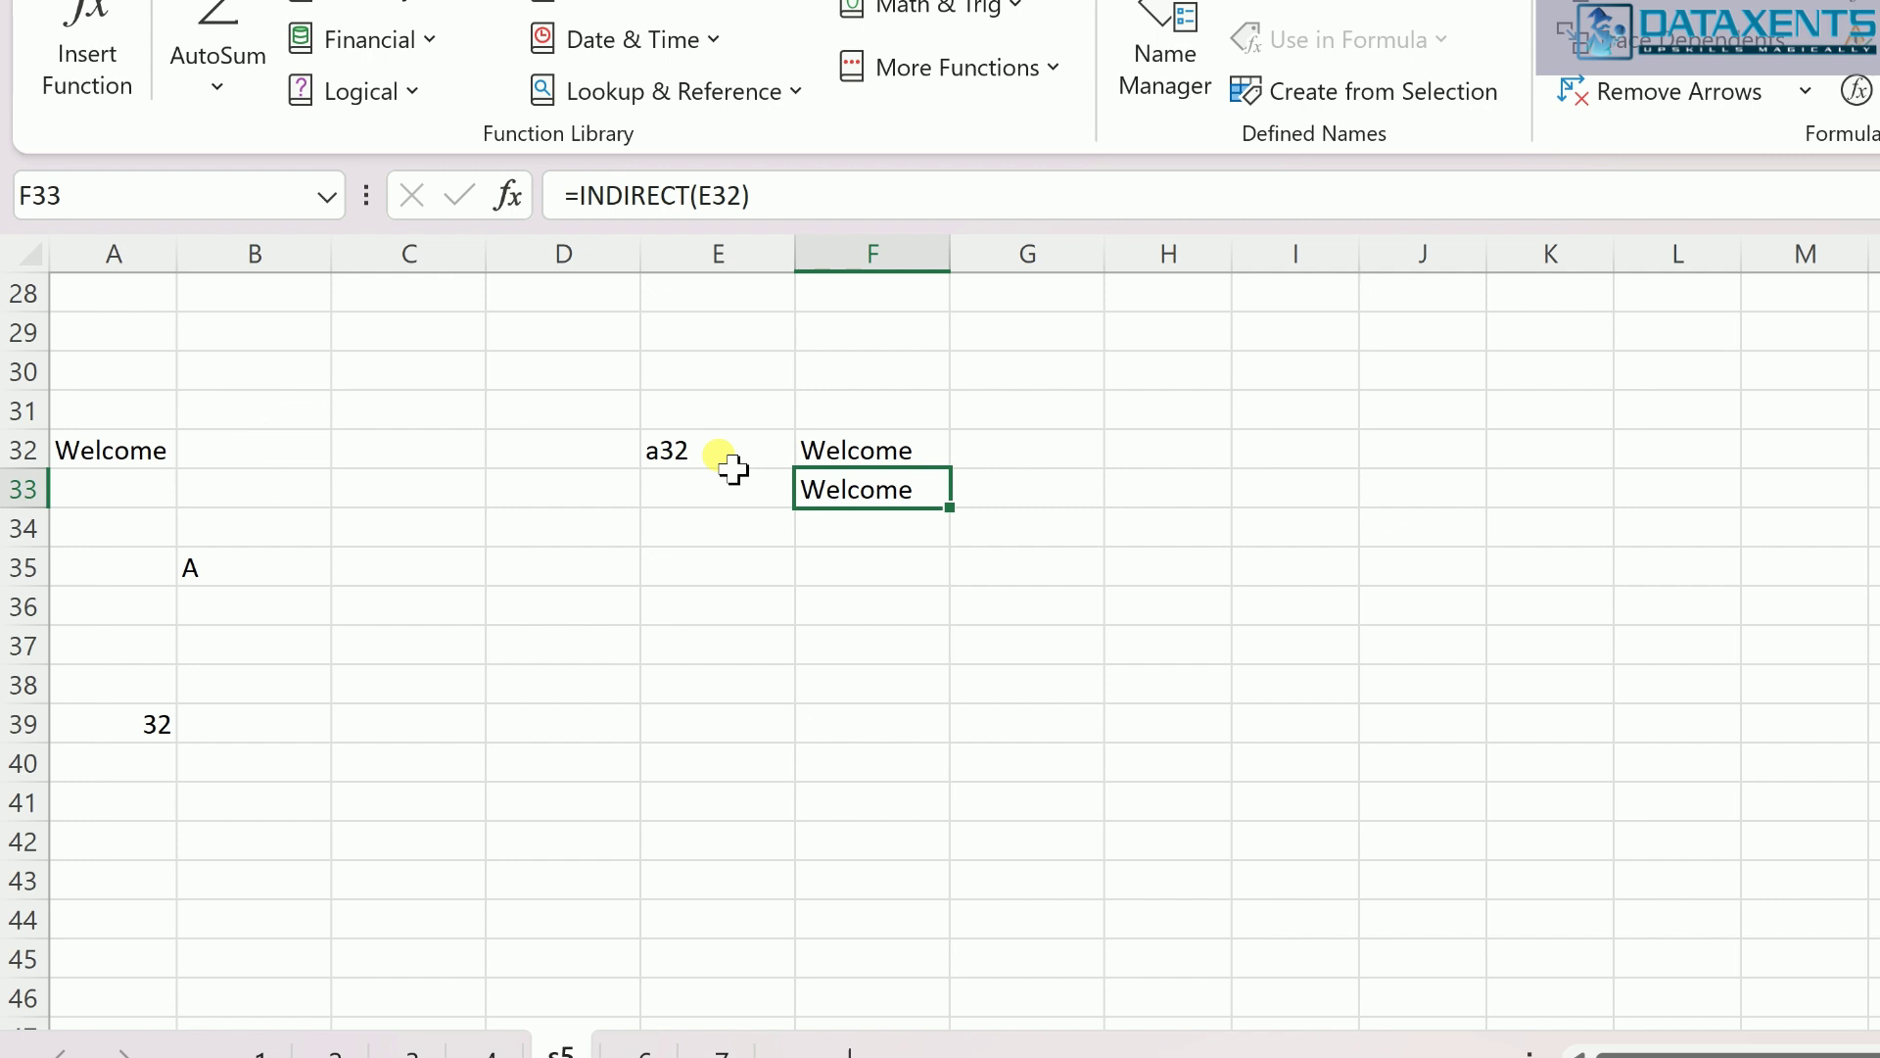
Step: Enter =INDIRECT(B35&A39) in cell F34 to build the reference from the separate column letter and row number
{"action": "left_click", "coordinate": [887, 534]}
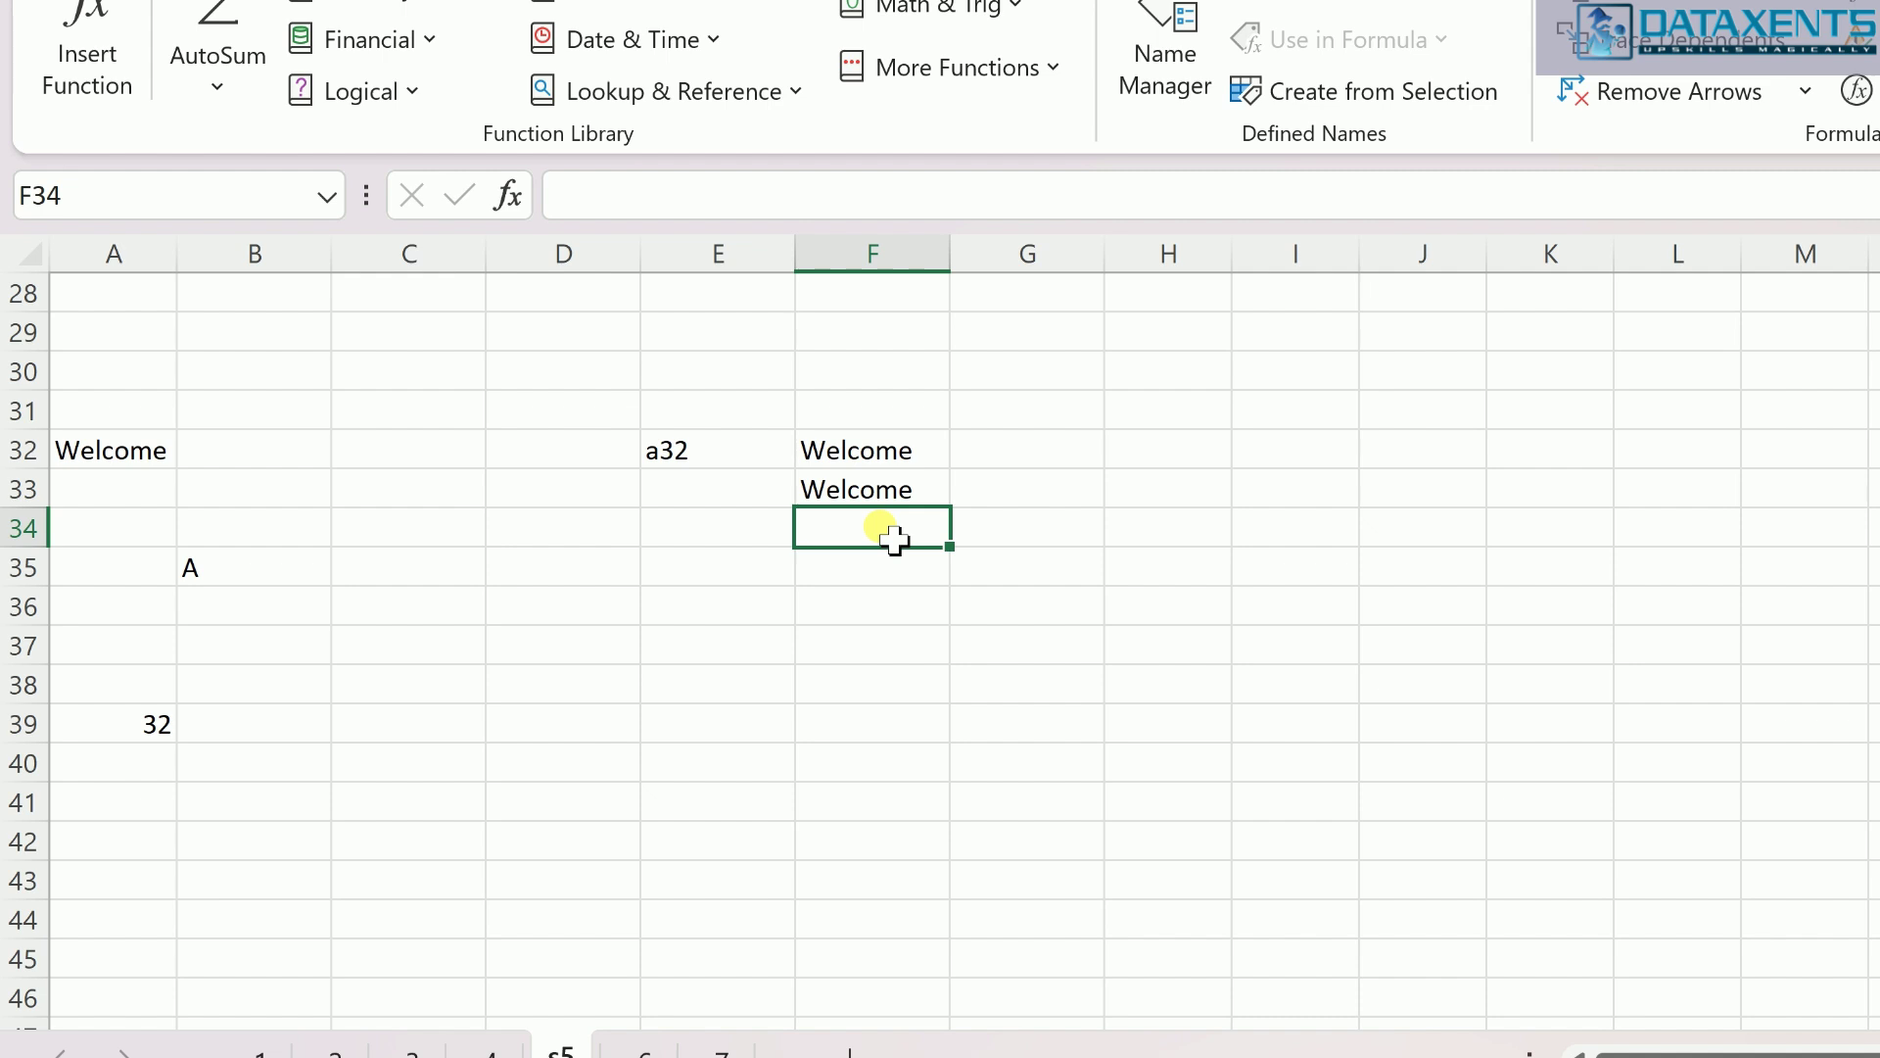
{"action": "type", "text": "=i"}
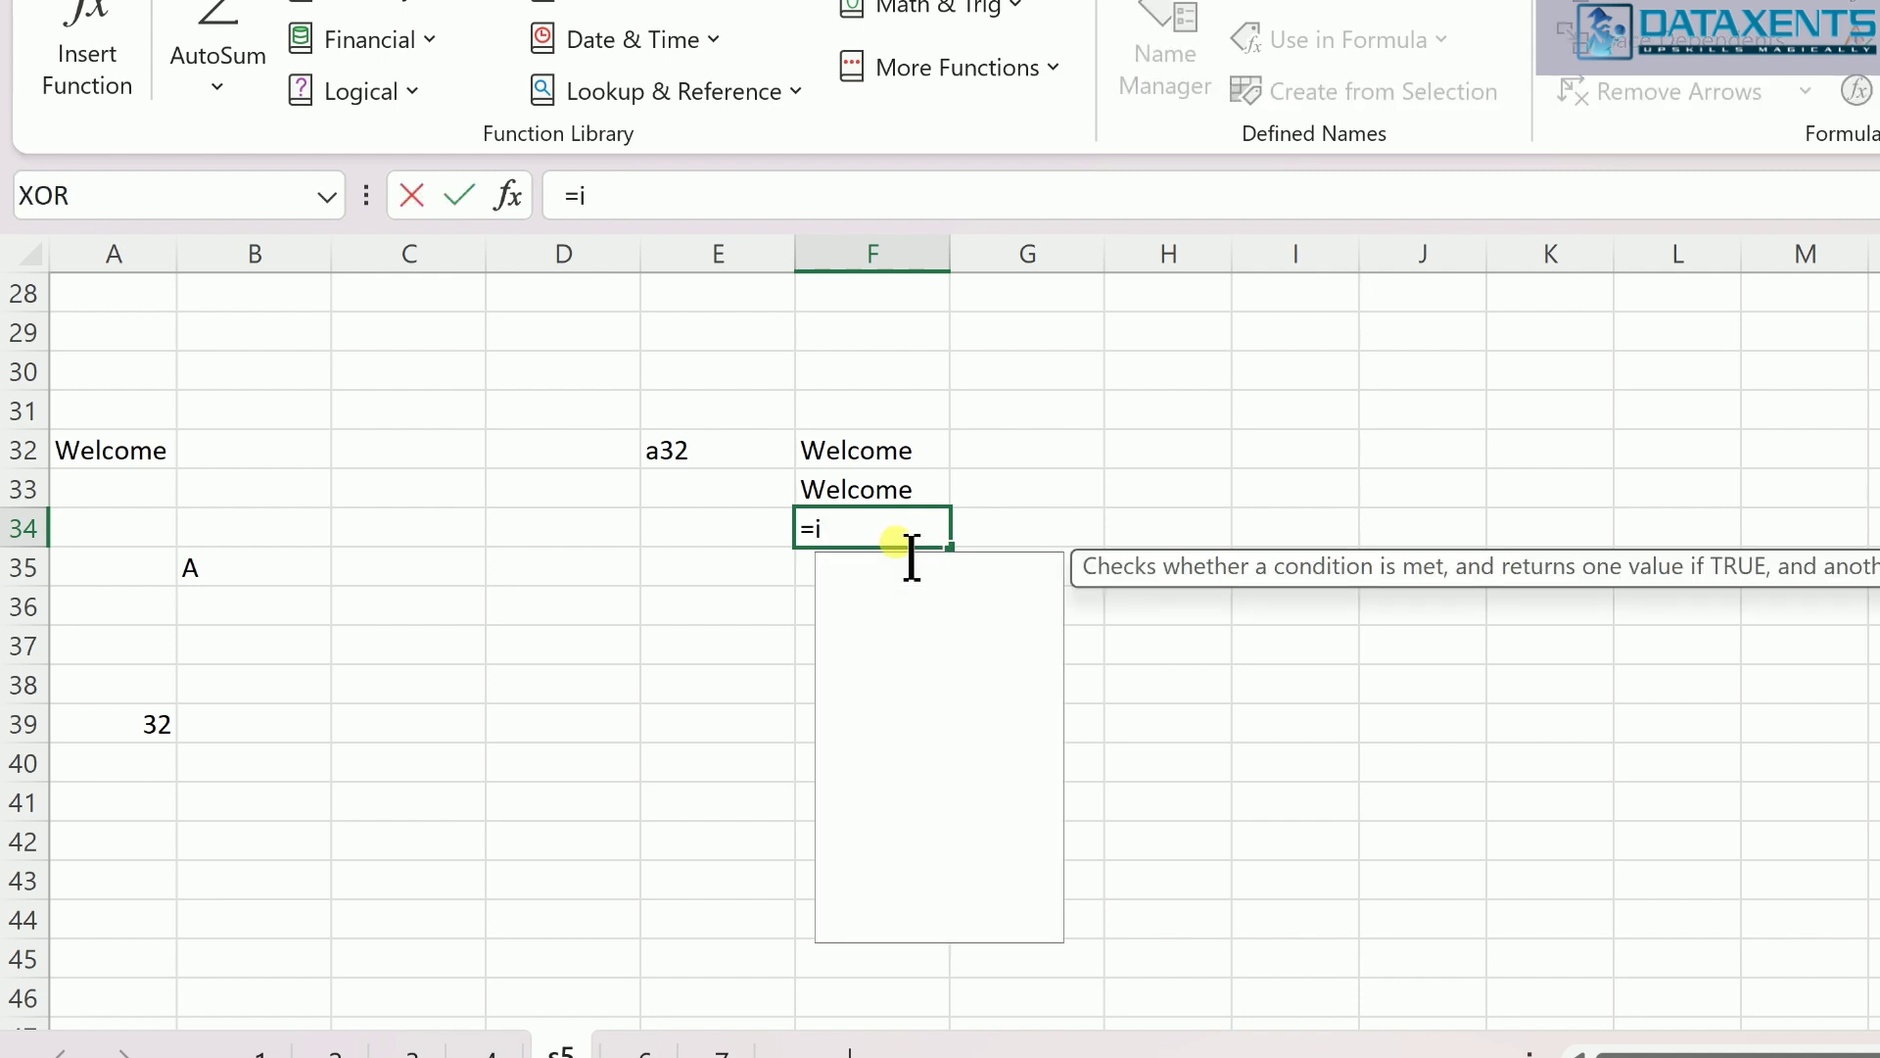
{"action": "type", "text": "ndi"}
{"action": "key", "text": "Tab"}
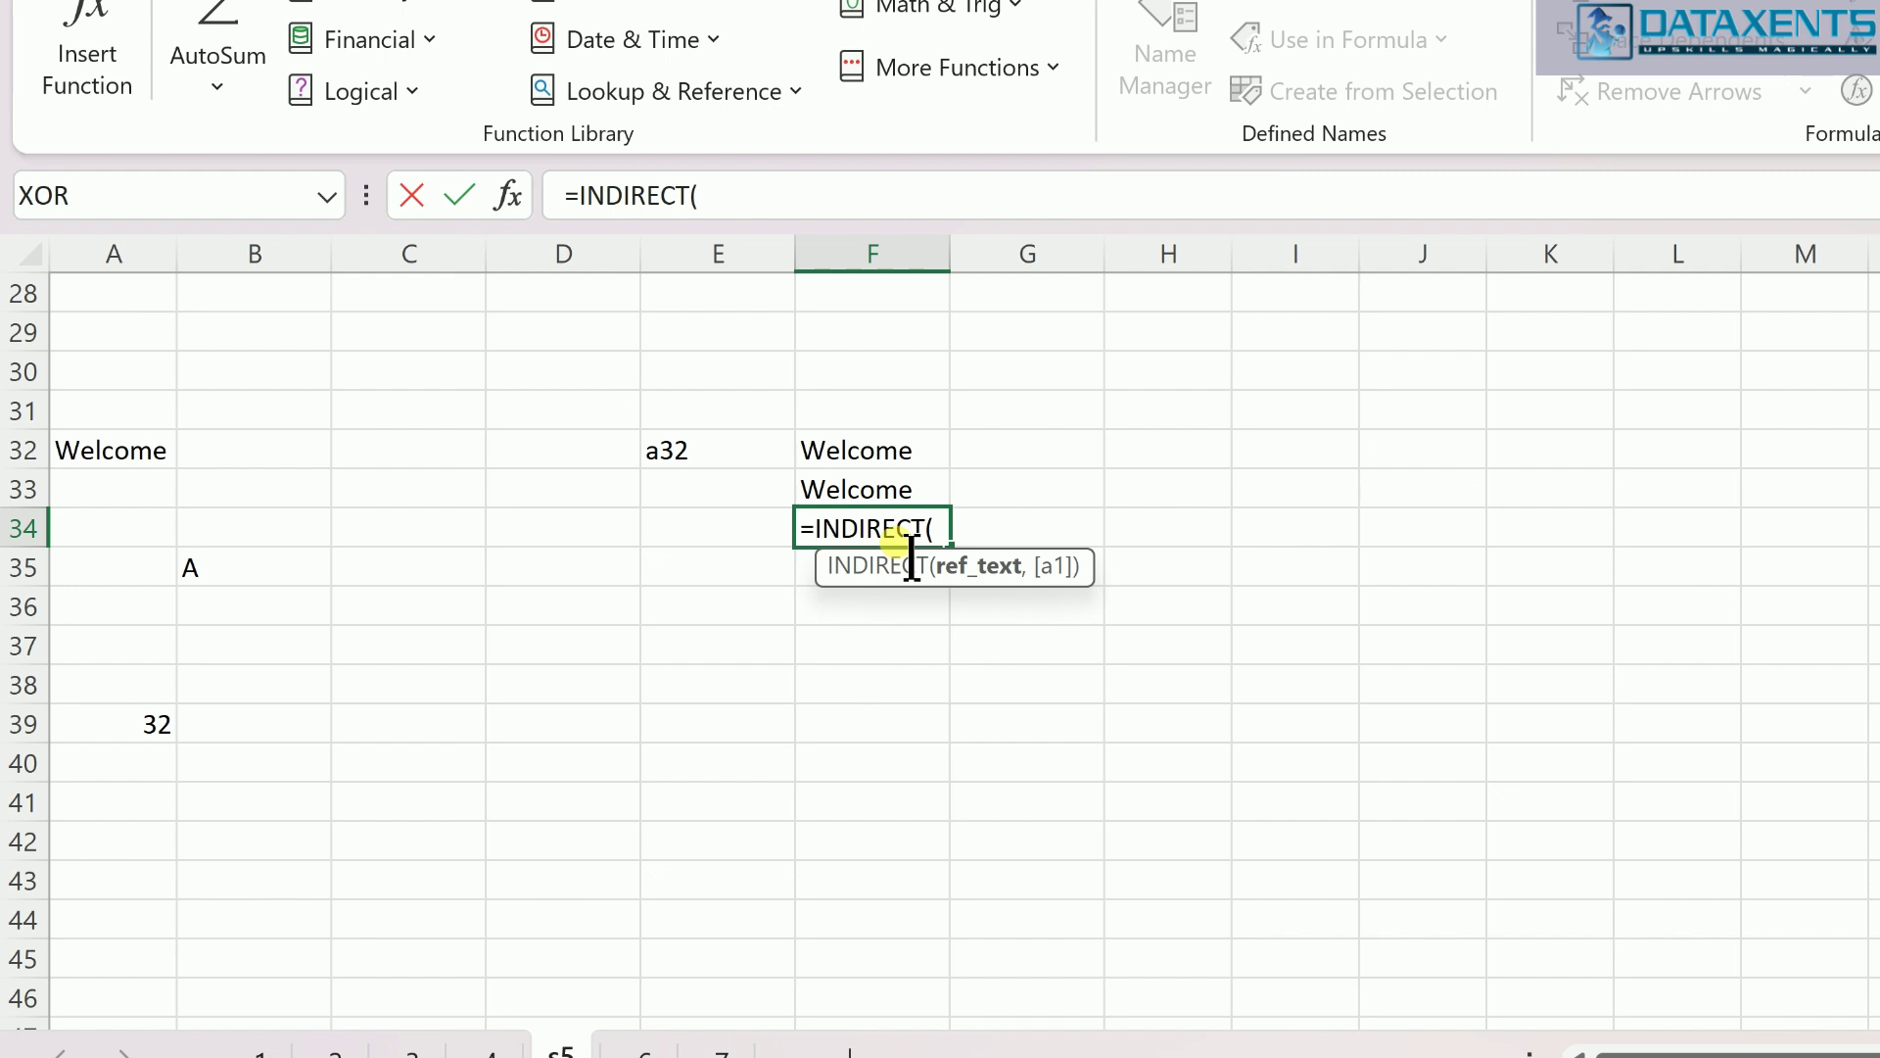
{"action": "left_click", "coordinate": [240, 578]}
{"action": "type", "text": ","}
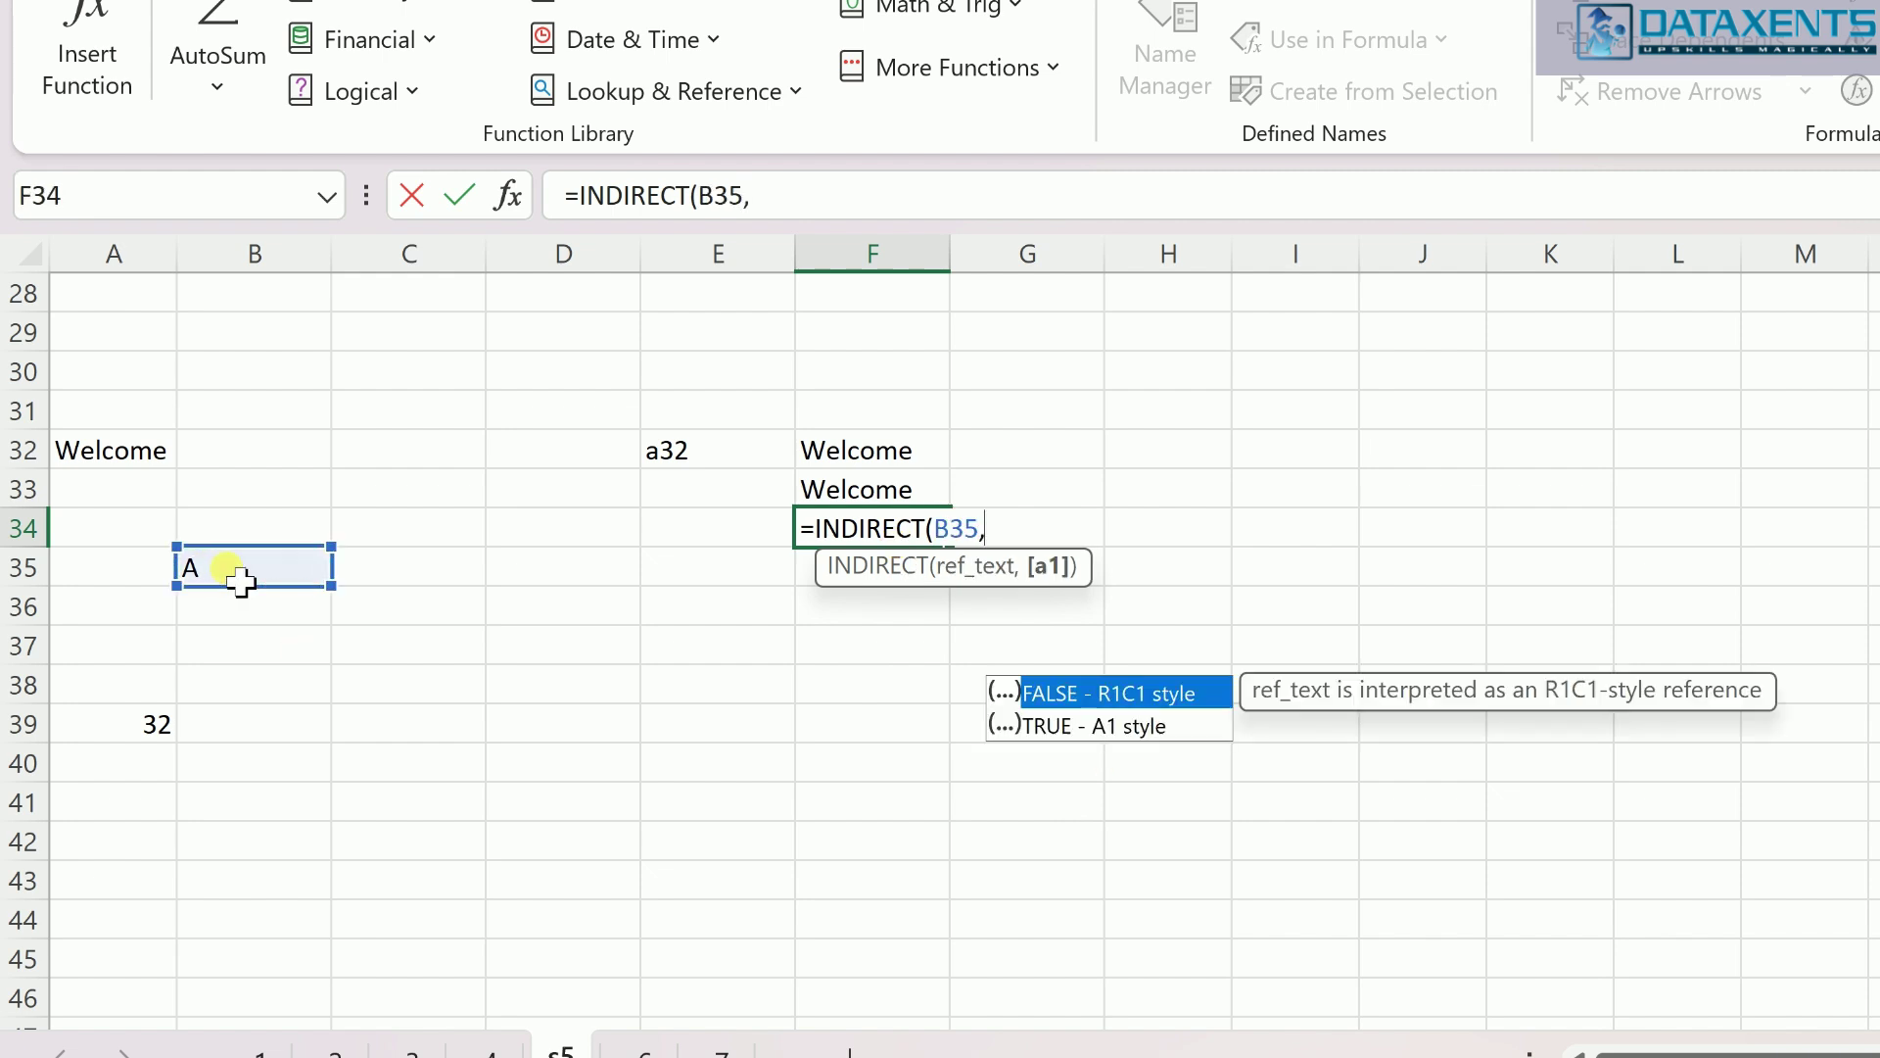
{"action": "key", "text": "BackSpace"}
{"action": "type", "text": "&"}
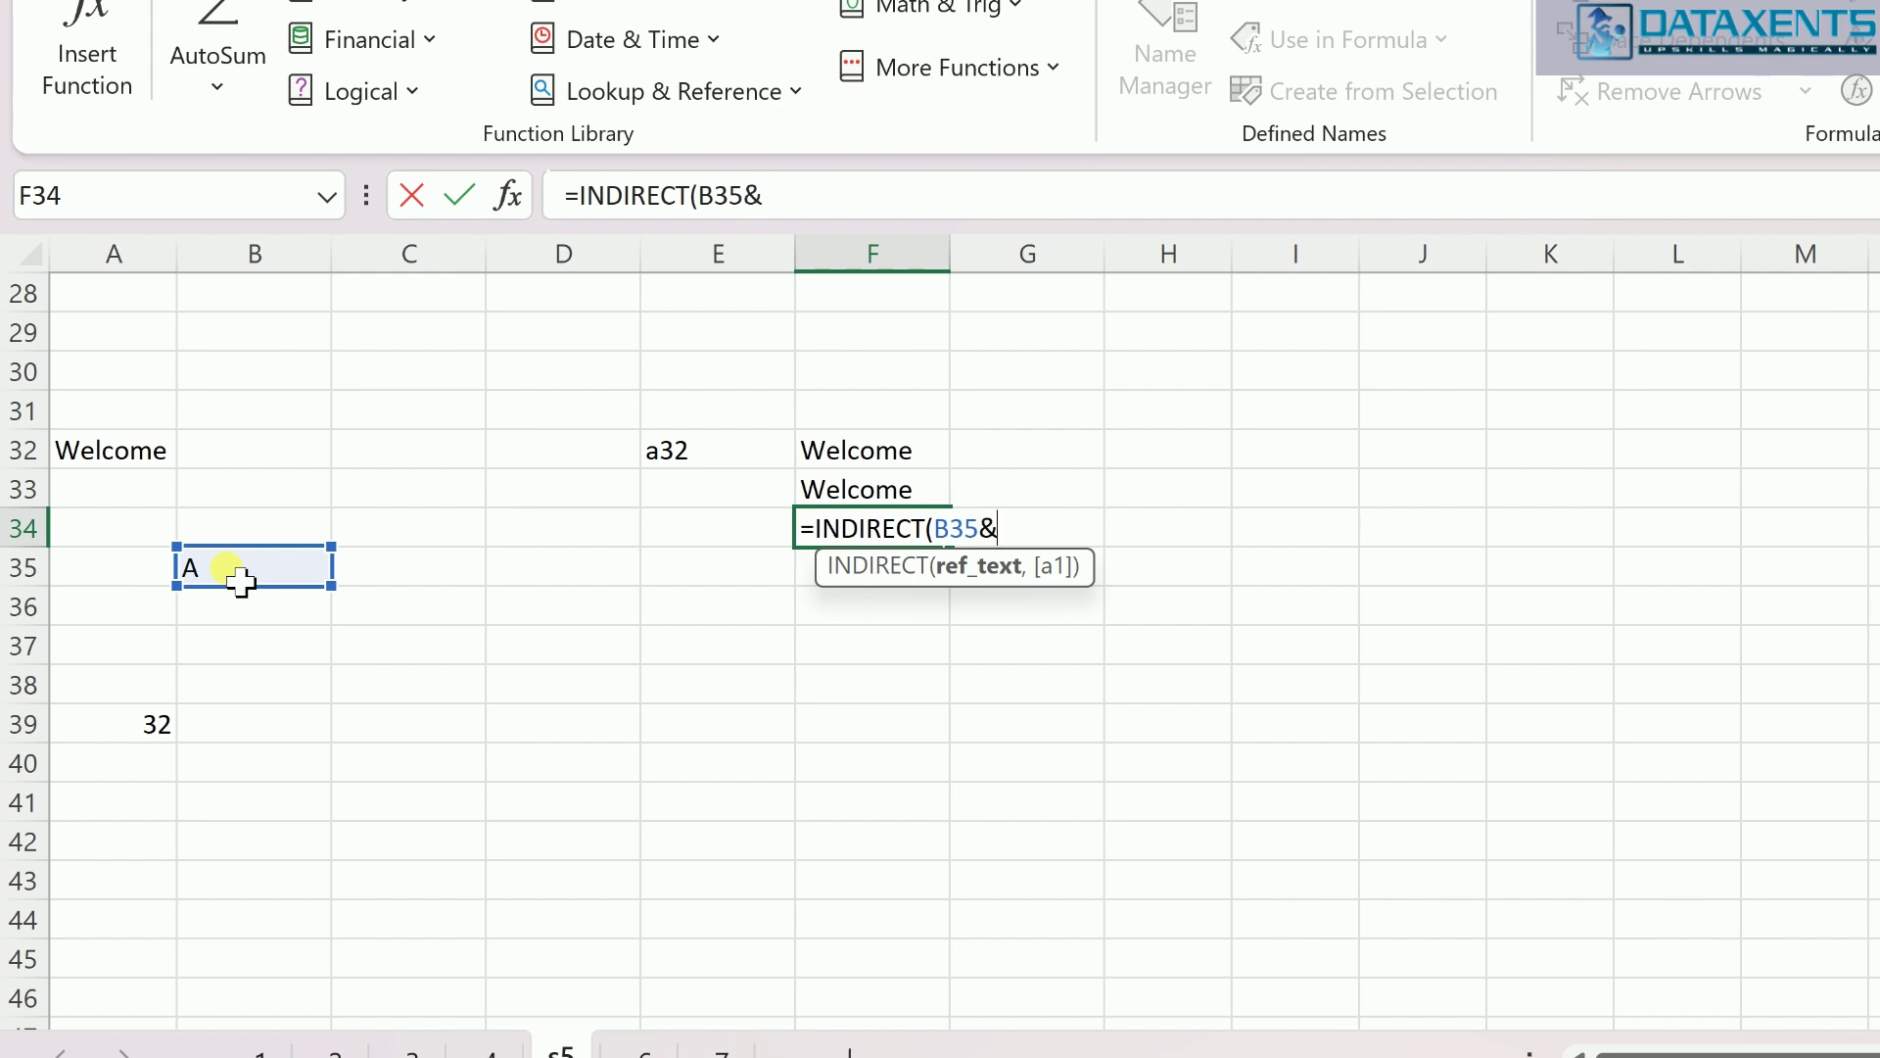
{"action": "left_click", "coordinate": [115, 725]}
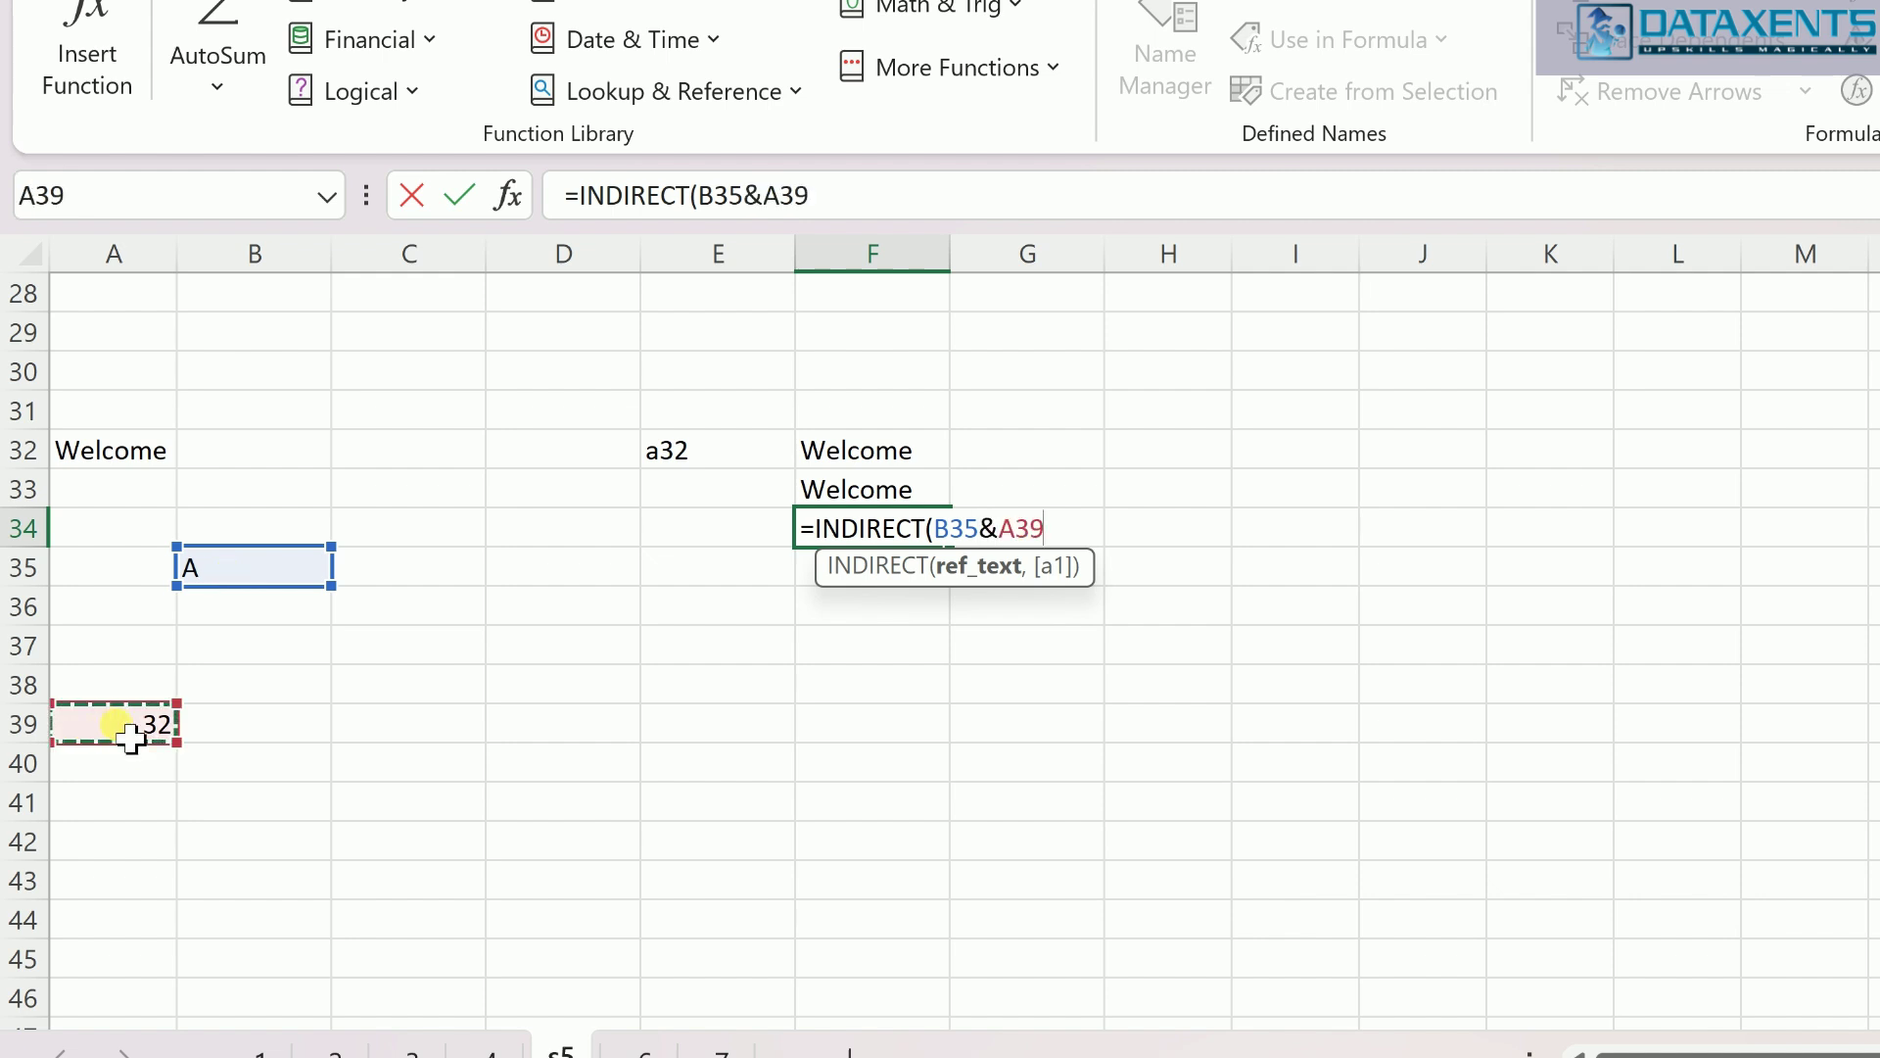
{"action": "type", "text": ")"}
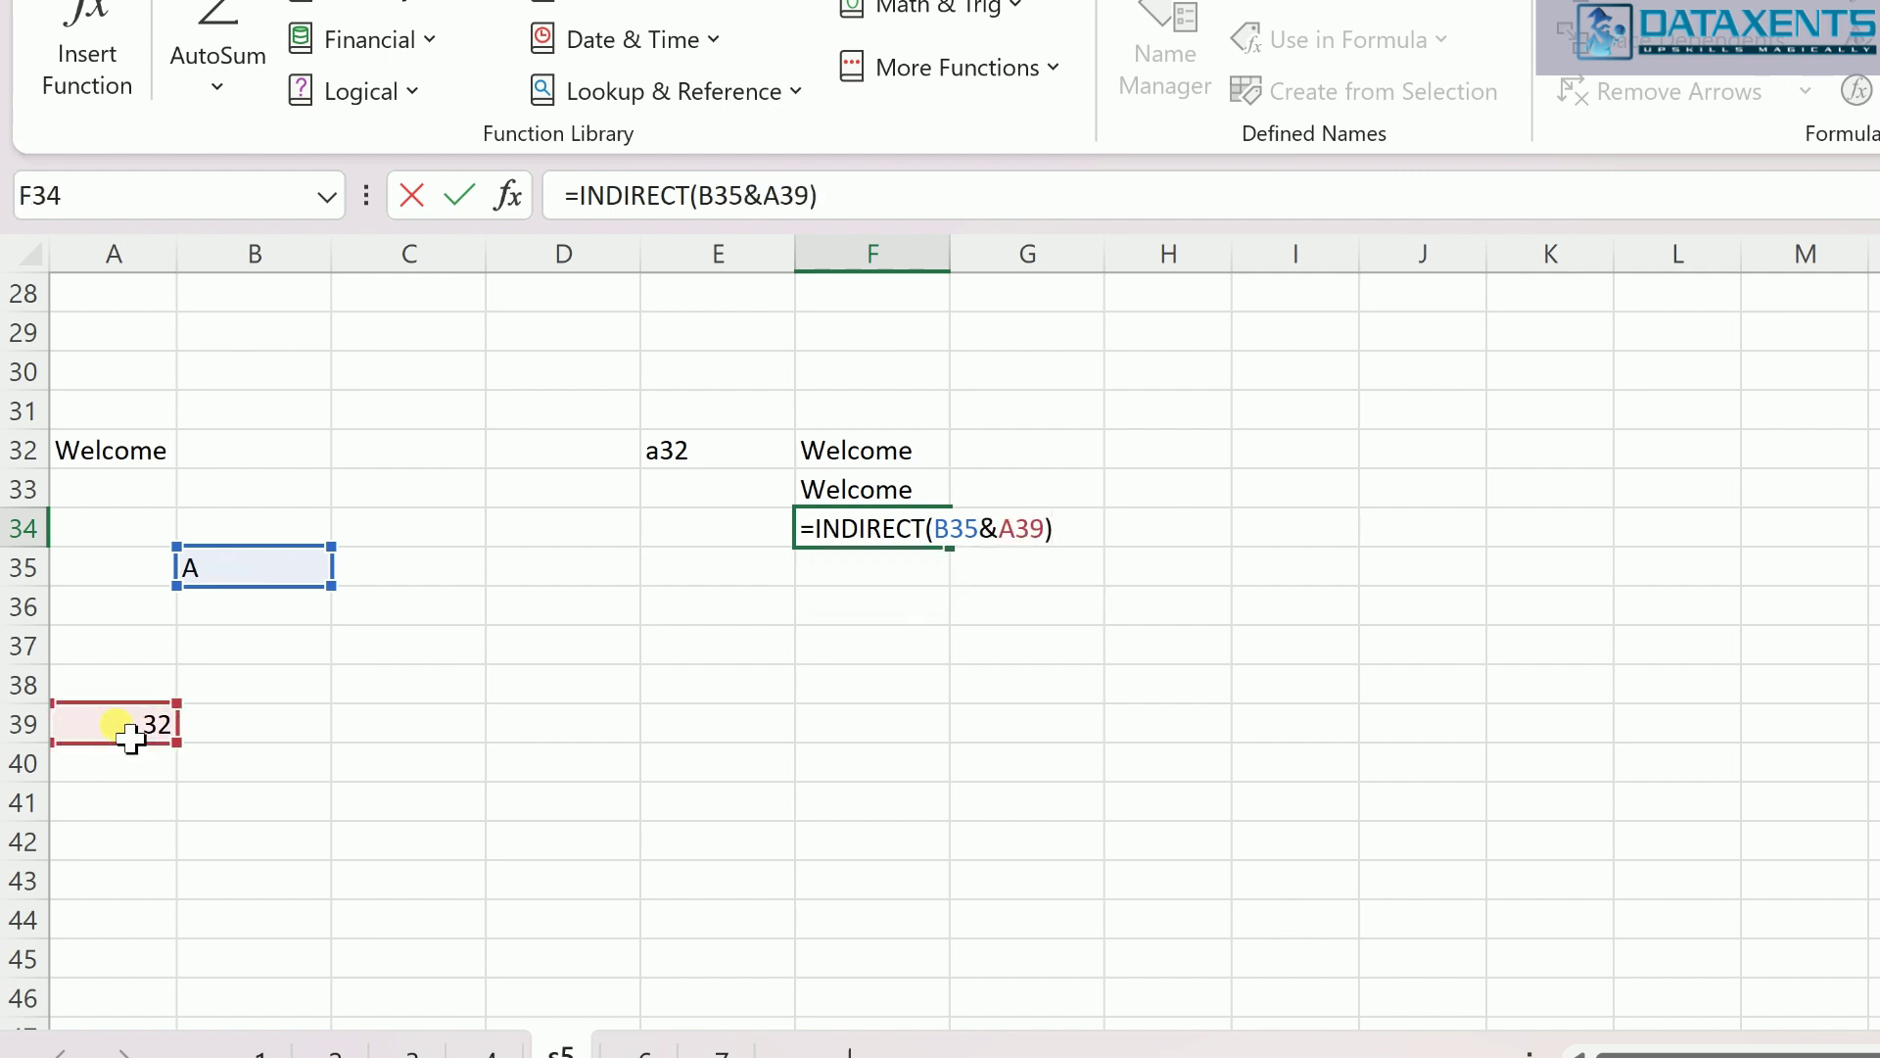
{"action": "key", "text": "Return"}
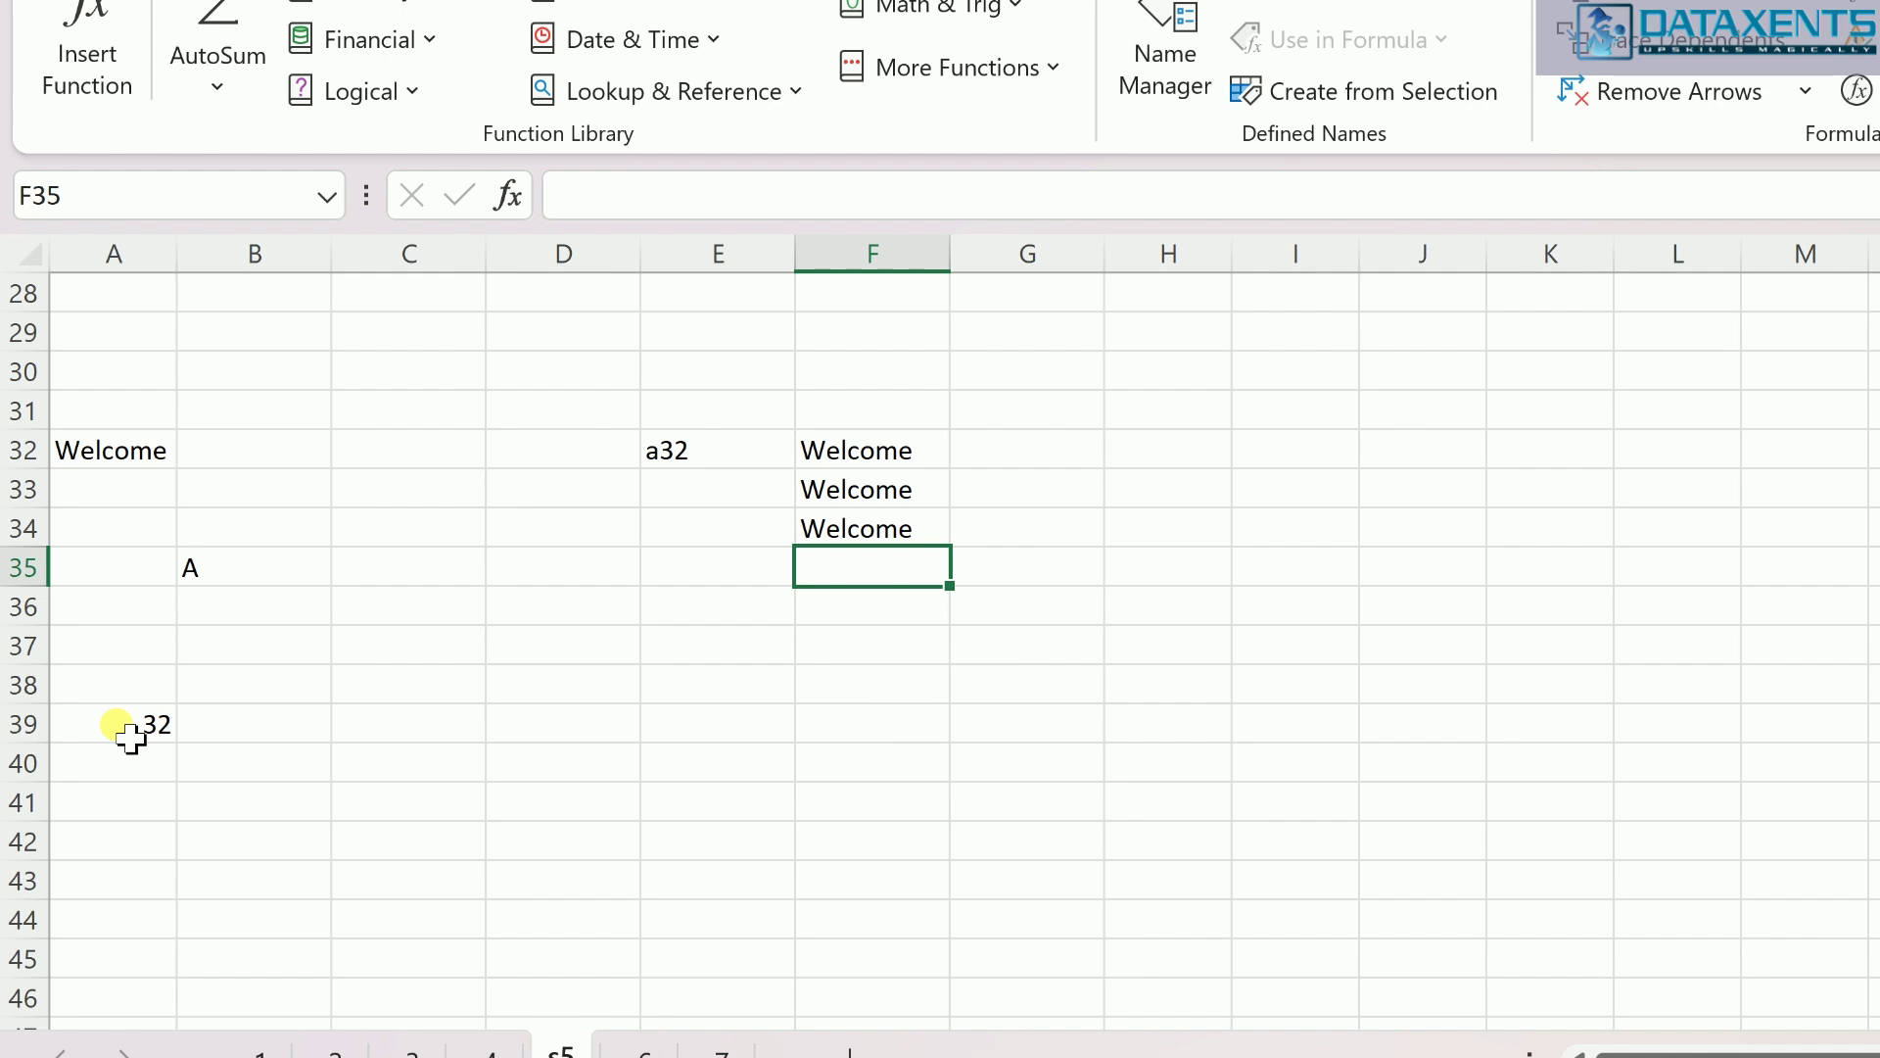
Step: Evaluate the INDIRECT formula in F34 step by step, stepping into and out of B35 and A39 through to the final result
{"action": "left_click", "coordinate": [931, 537]}
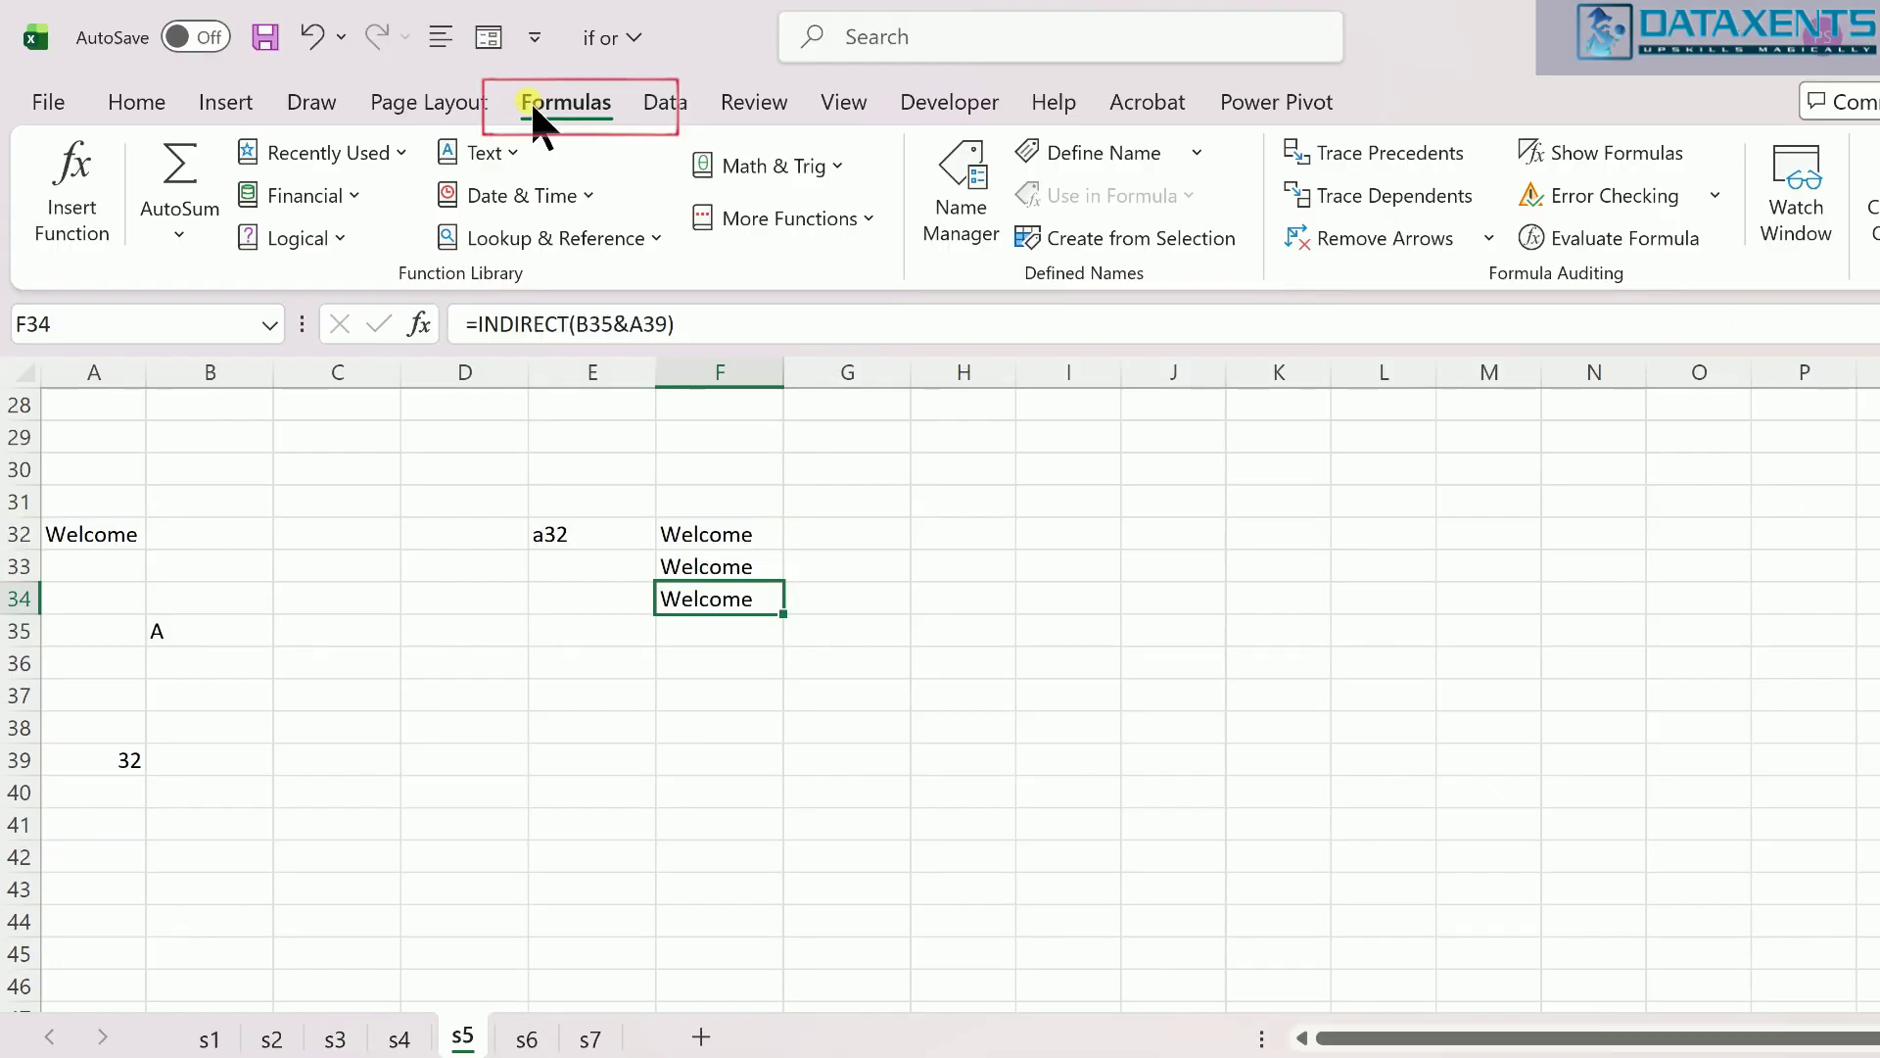
{"action": "left_click", "coordinate": [1633, 230]}
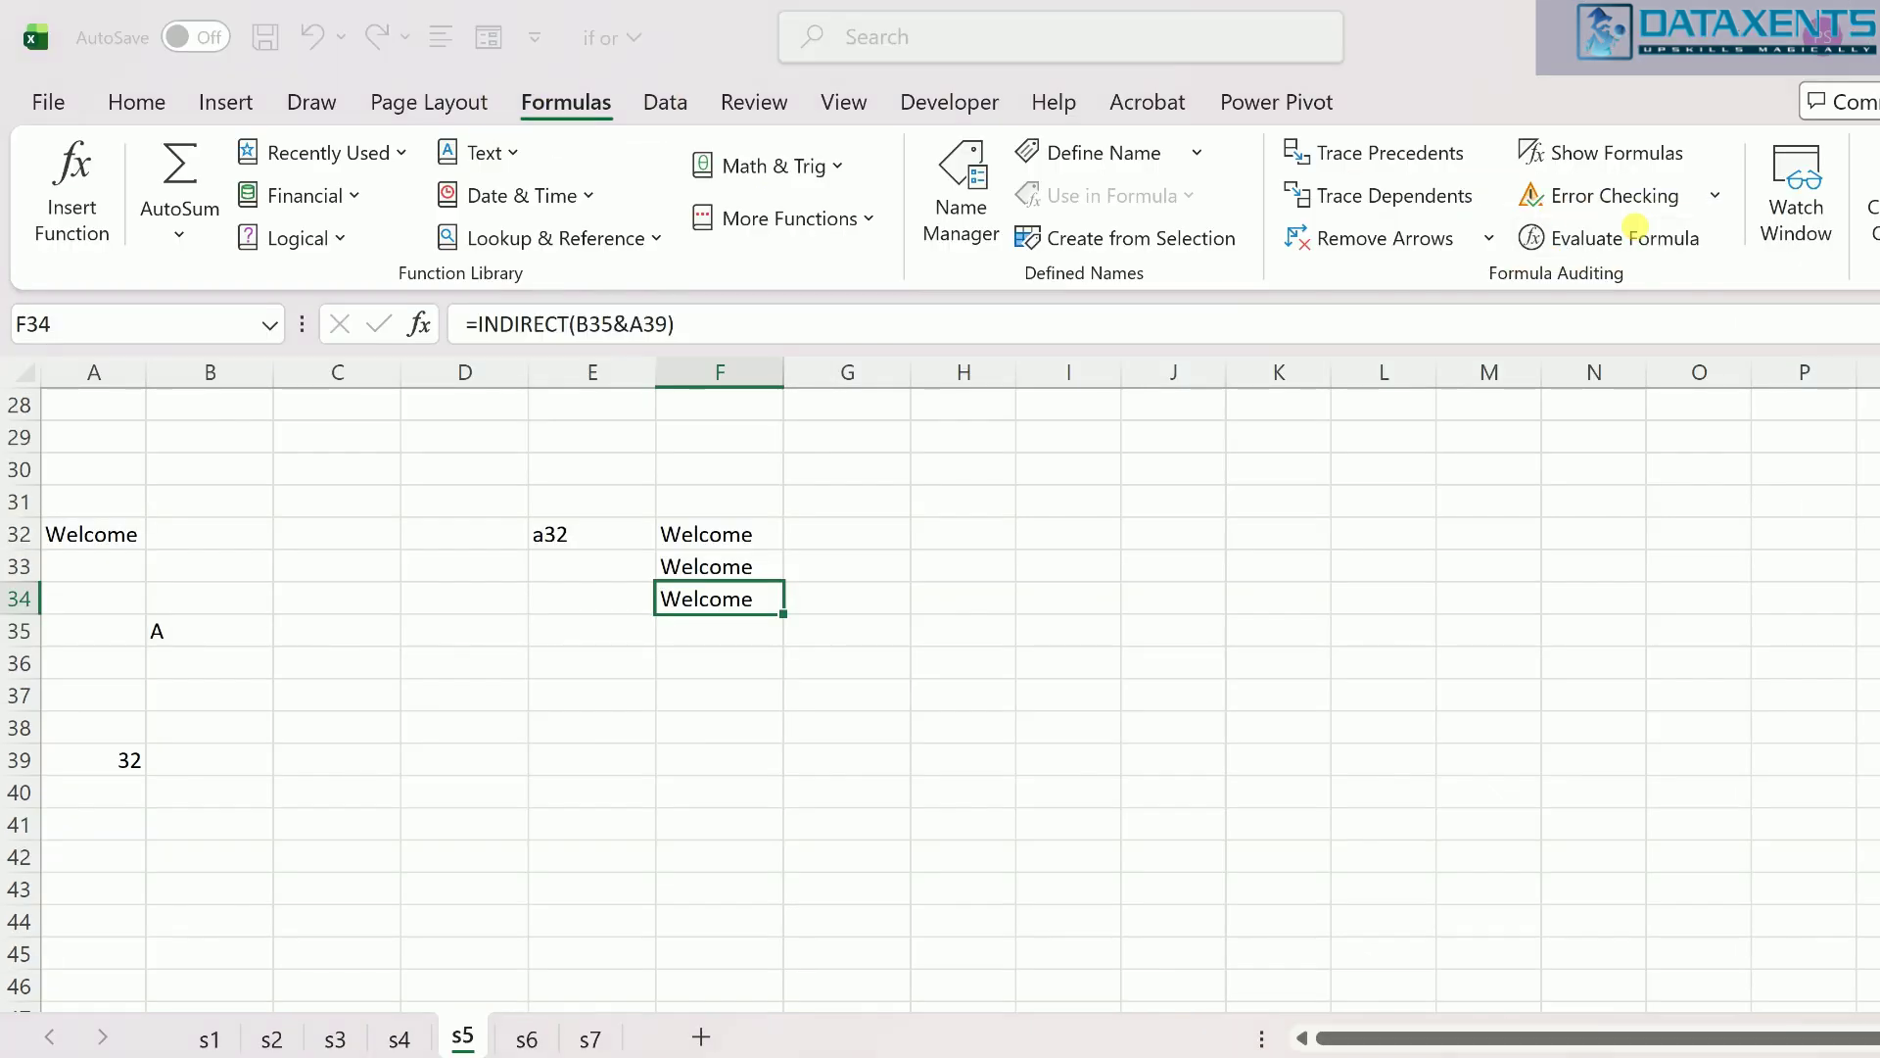
{"action": "left_click_drag", "start_coordinate": [1132, 398], "coordinate": [1087, 514]}
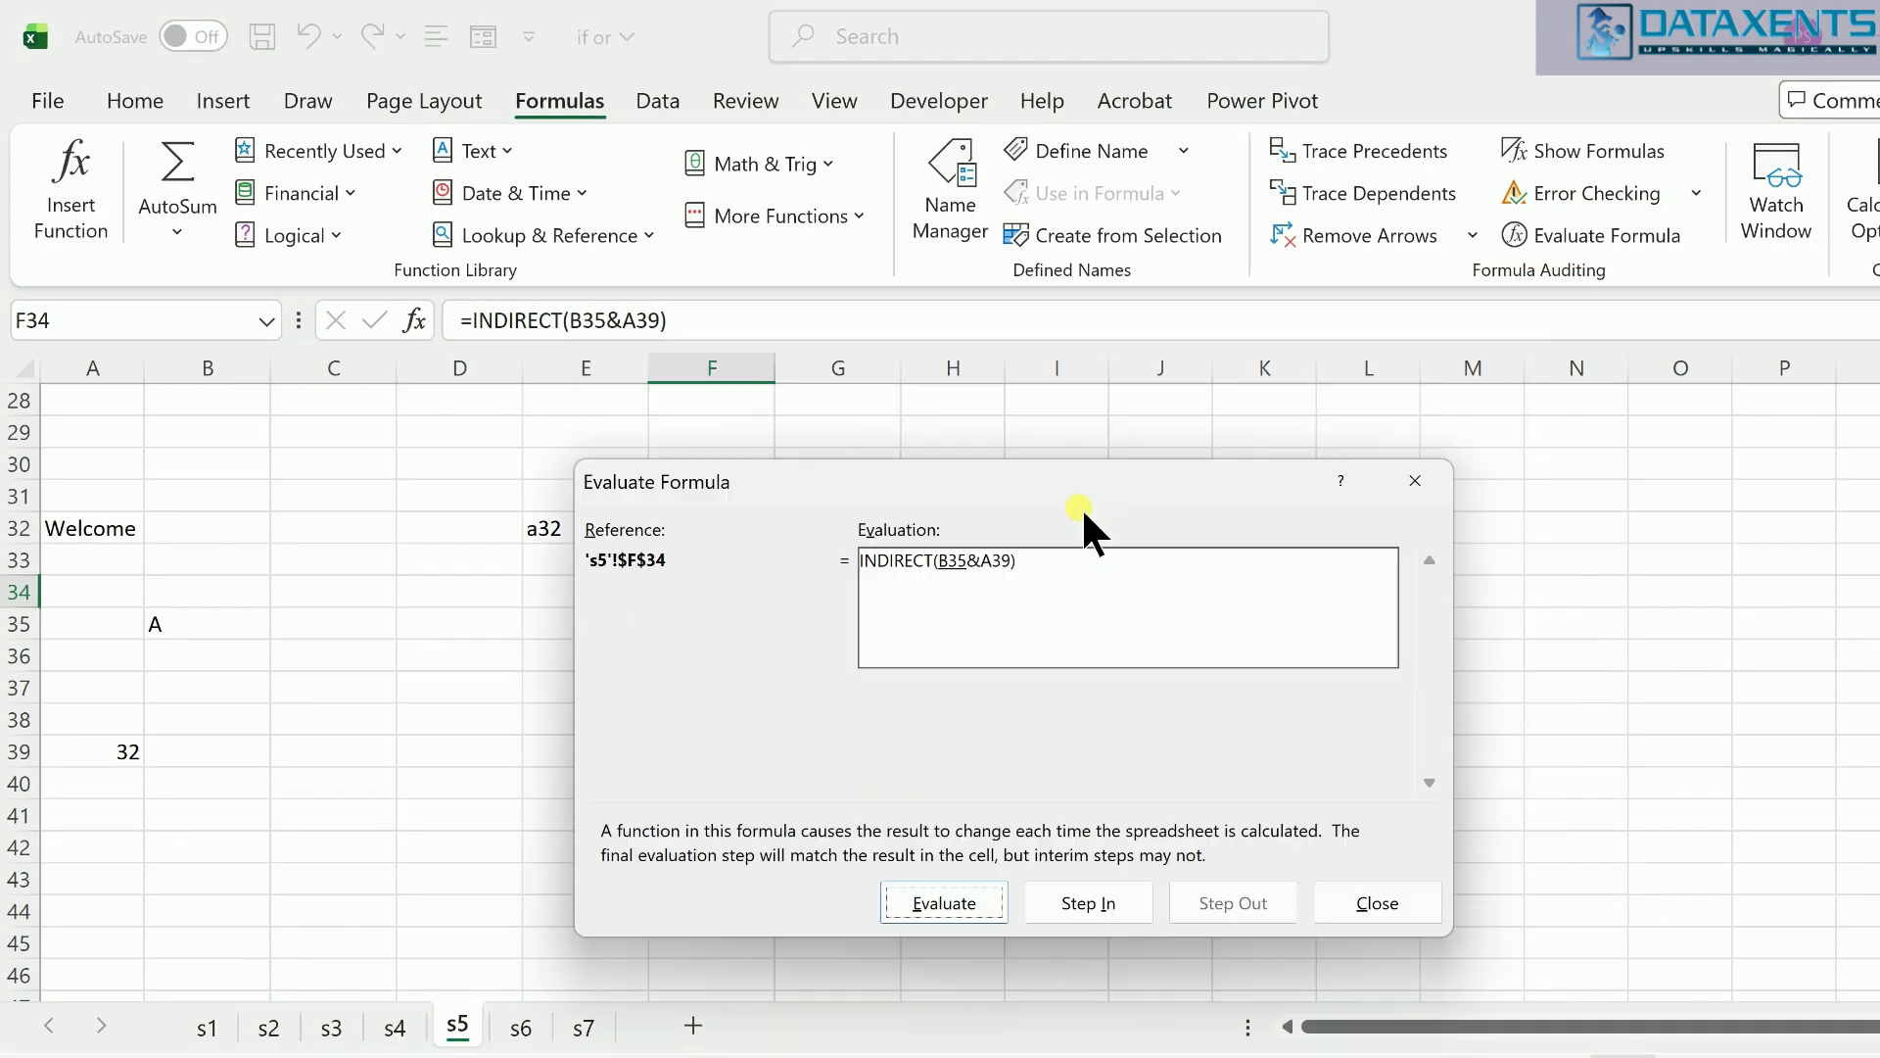
{"action": "left_click", "coordinate": [1124, 911]}
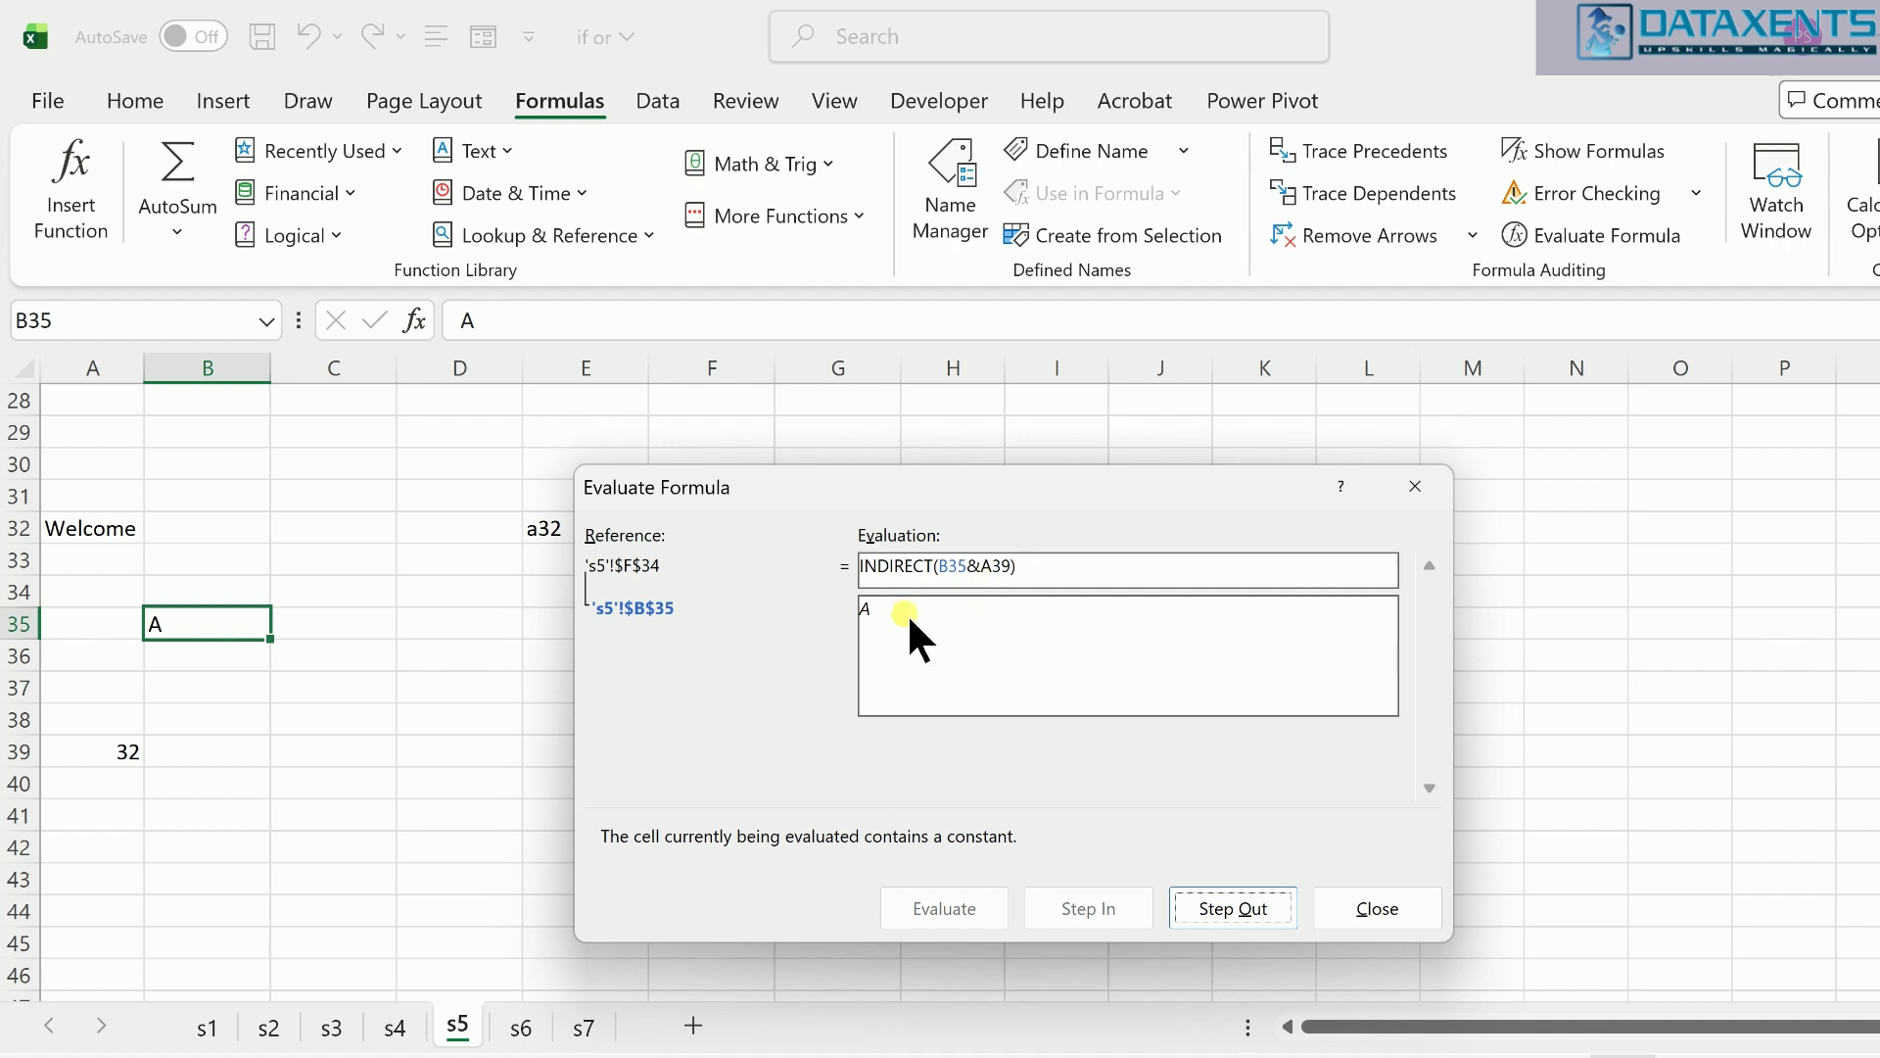
{"action": "left_click", "coordinate": [1260, 905]}
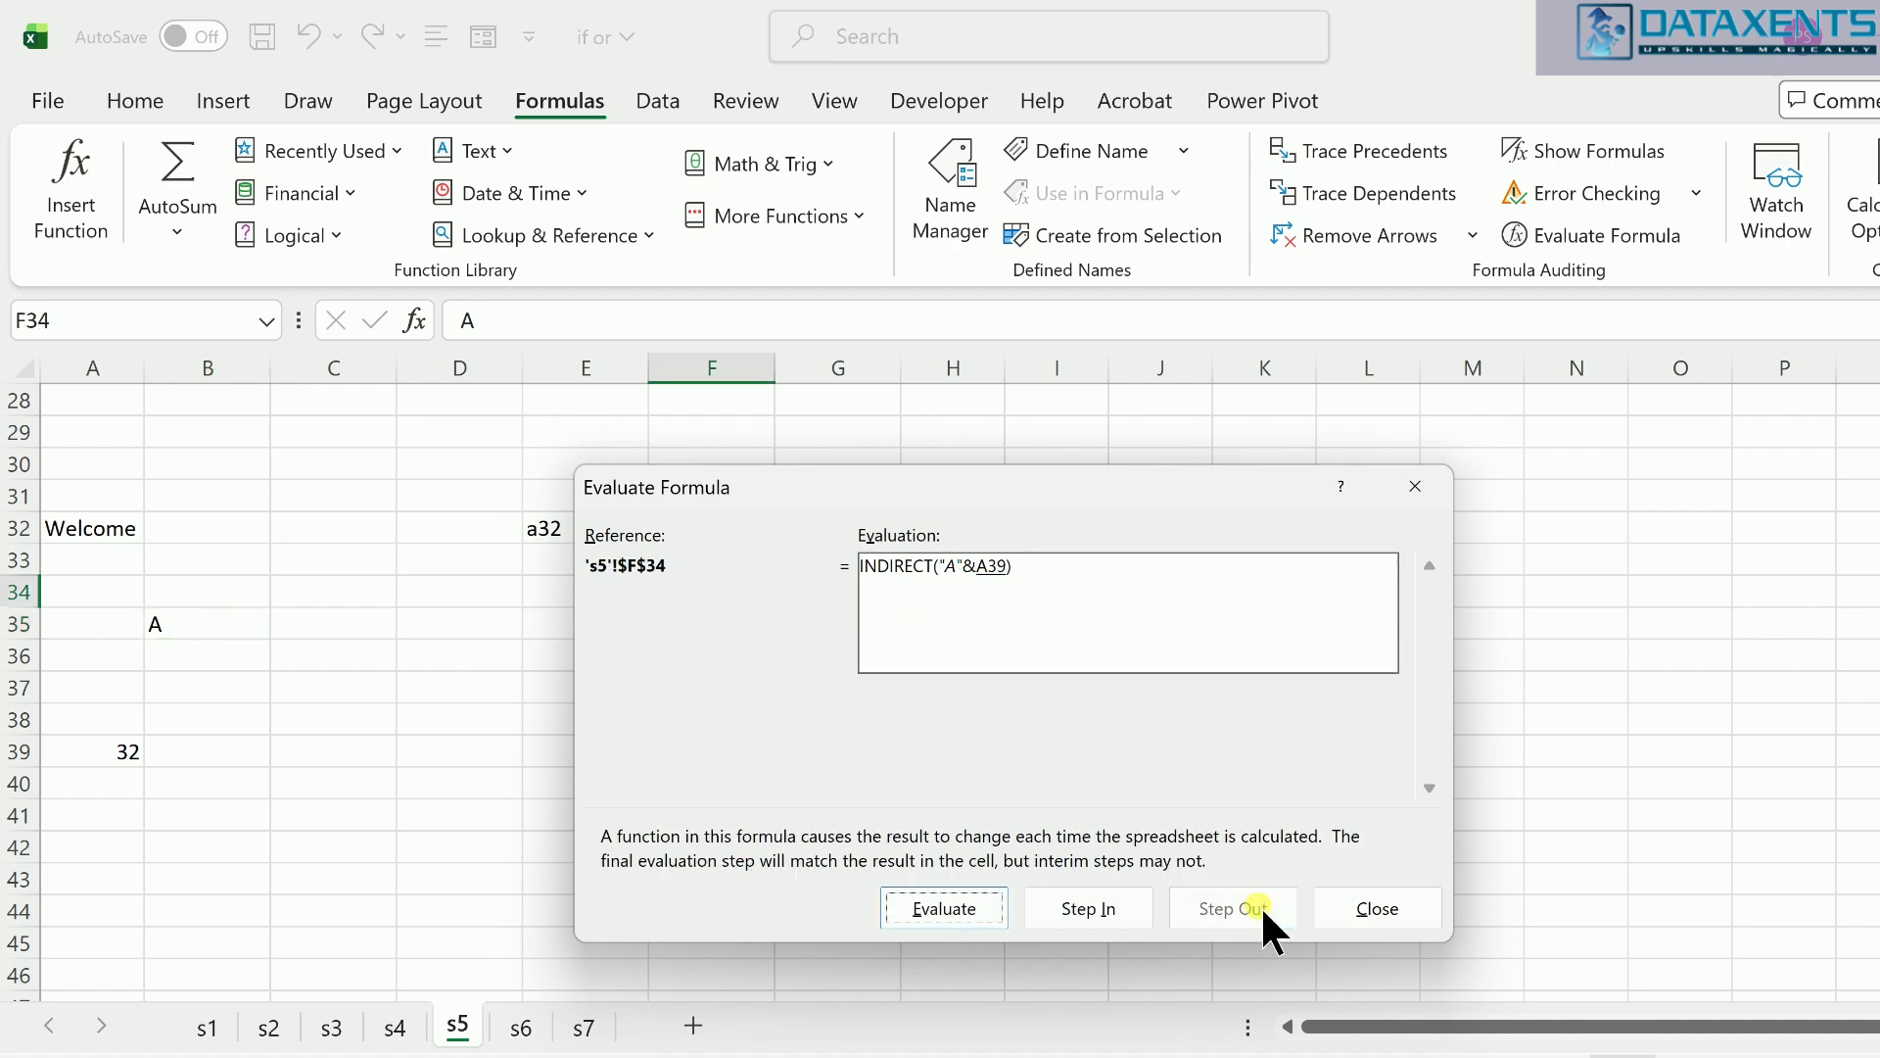
{"action": "left_click", "coordinate": [1105, 907]}
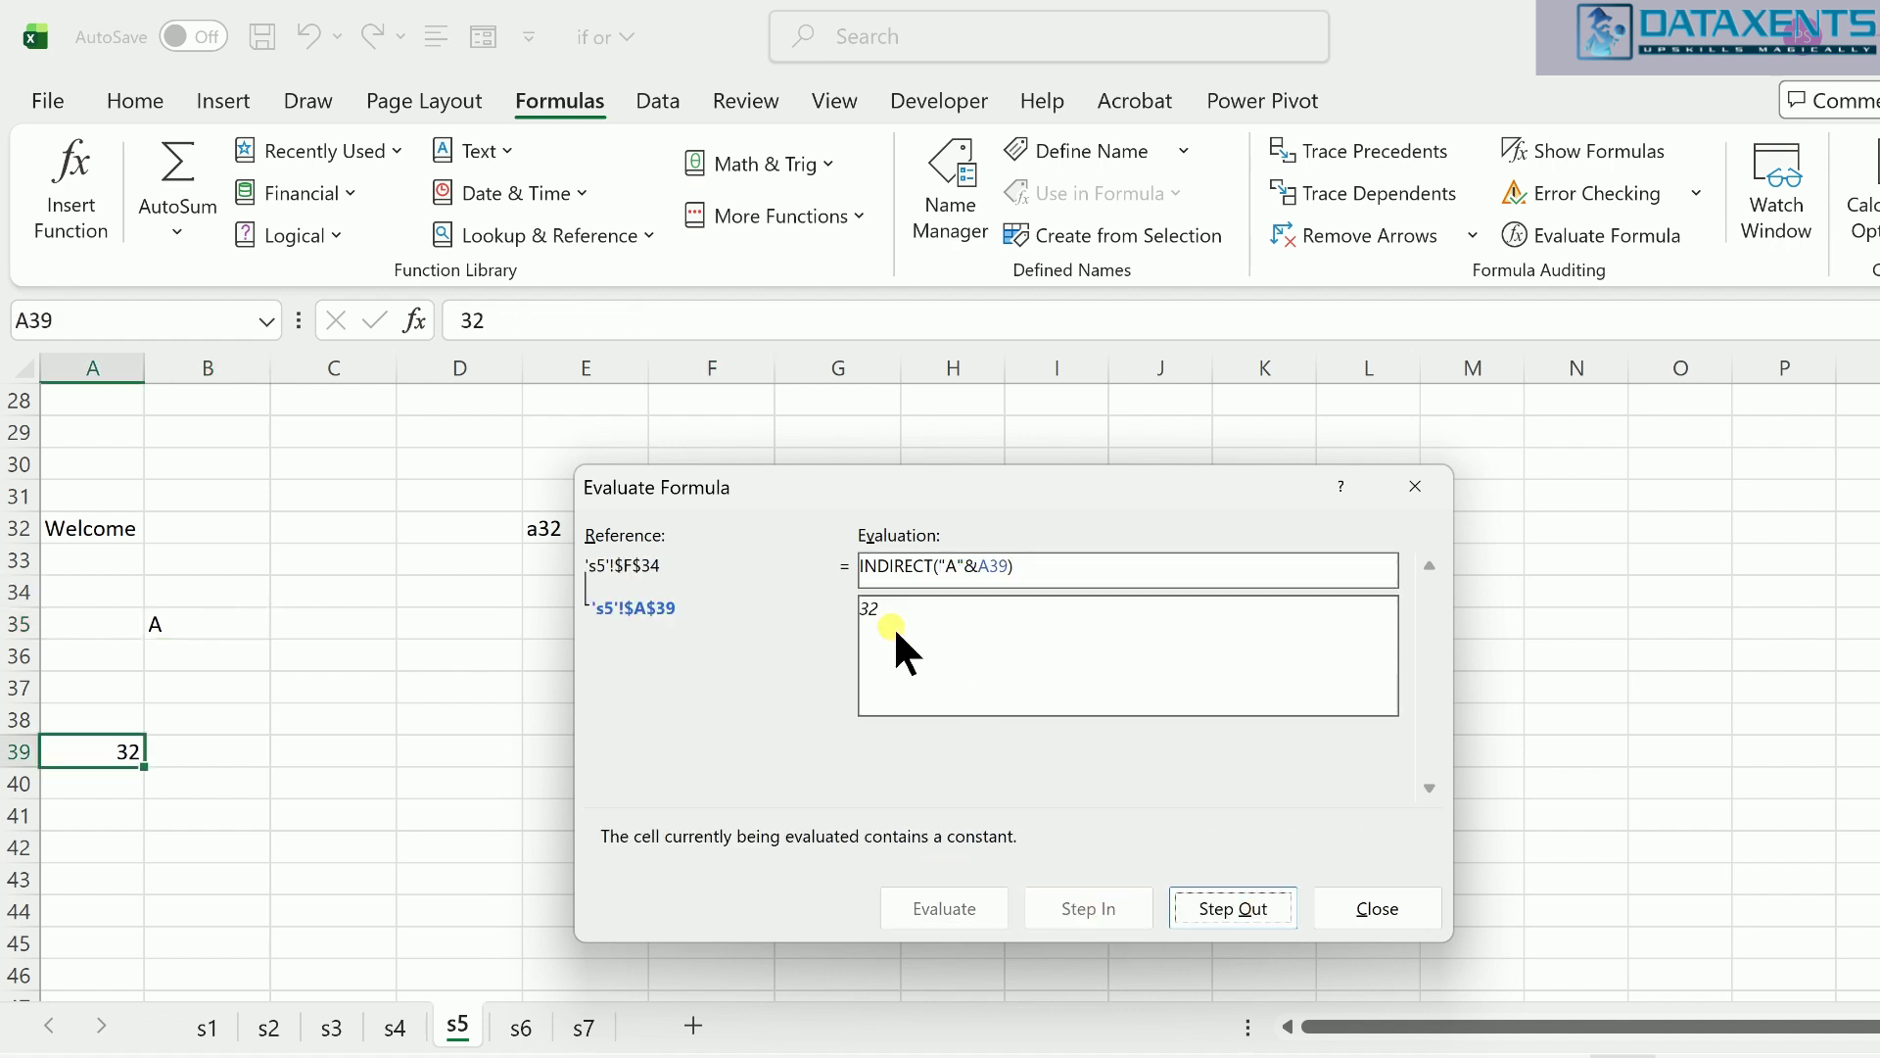
{"action": "left_click", "coordinate": [1224, 910]}
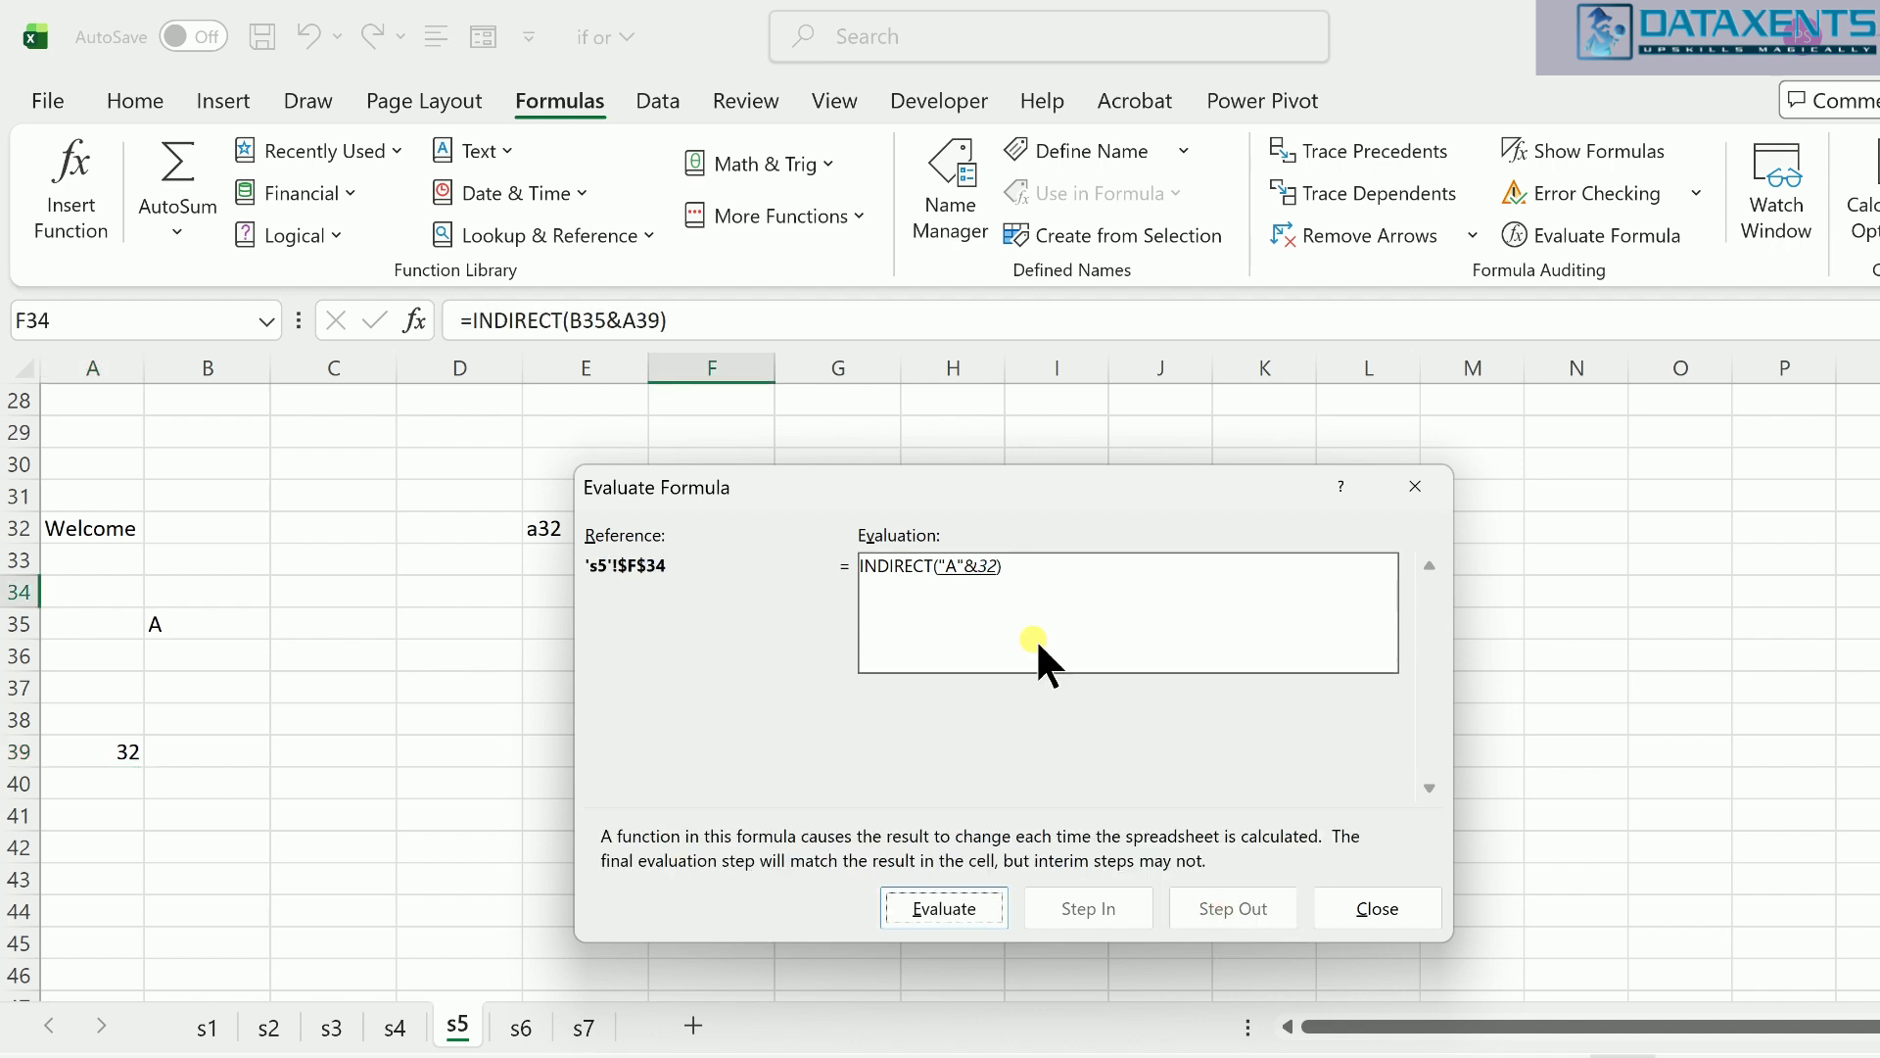
{"action": "left_click", "coordinate": [936, 899]}
{"action": "left_click", "coordinate": [936, 897]}
{"action": "left_click", "coordinate": [966, 907]}
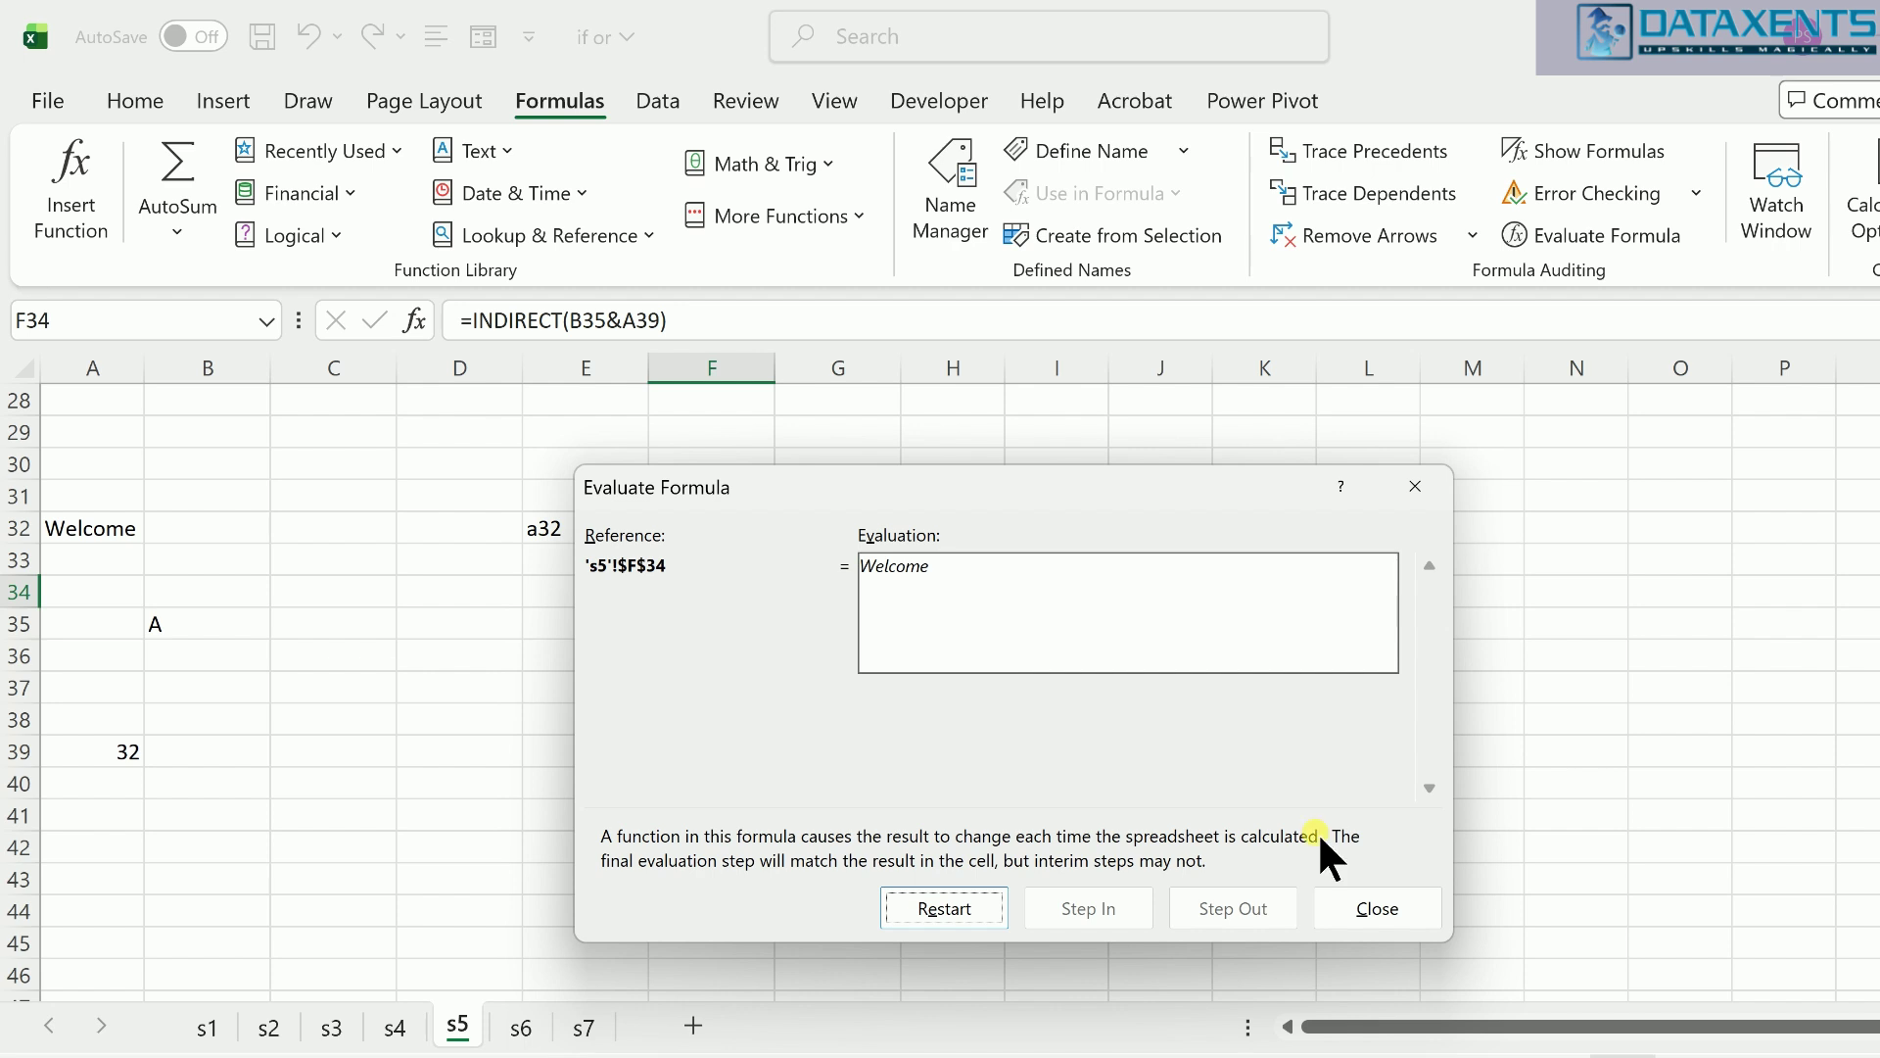
{"action": "left_click", "coordinate": [1367, 897]}
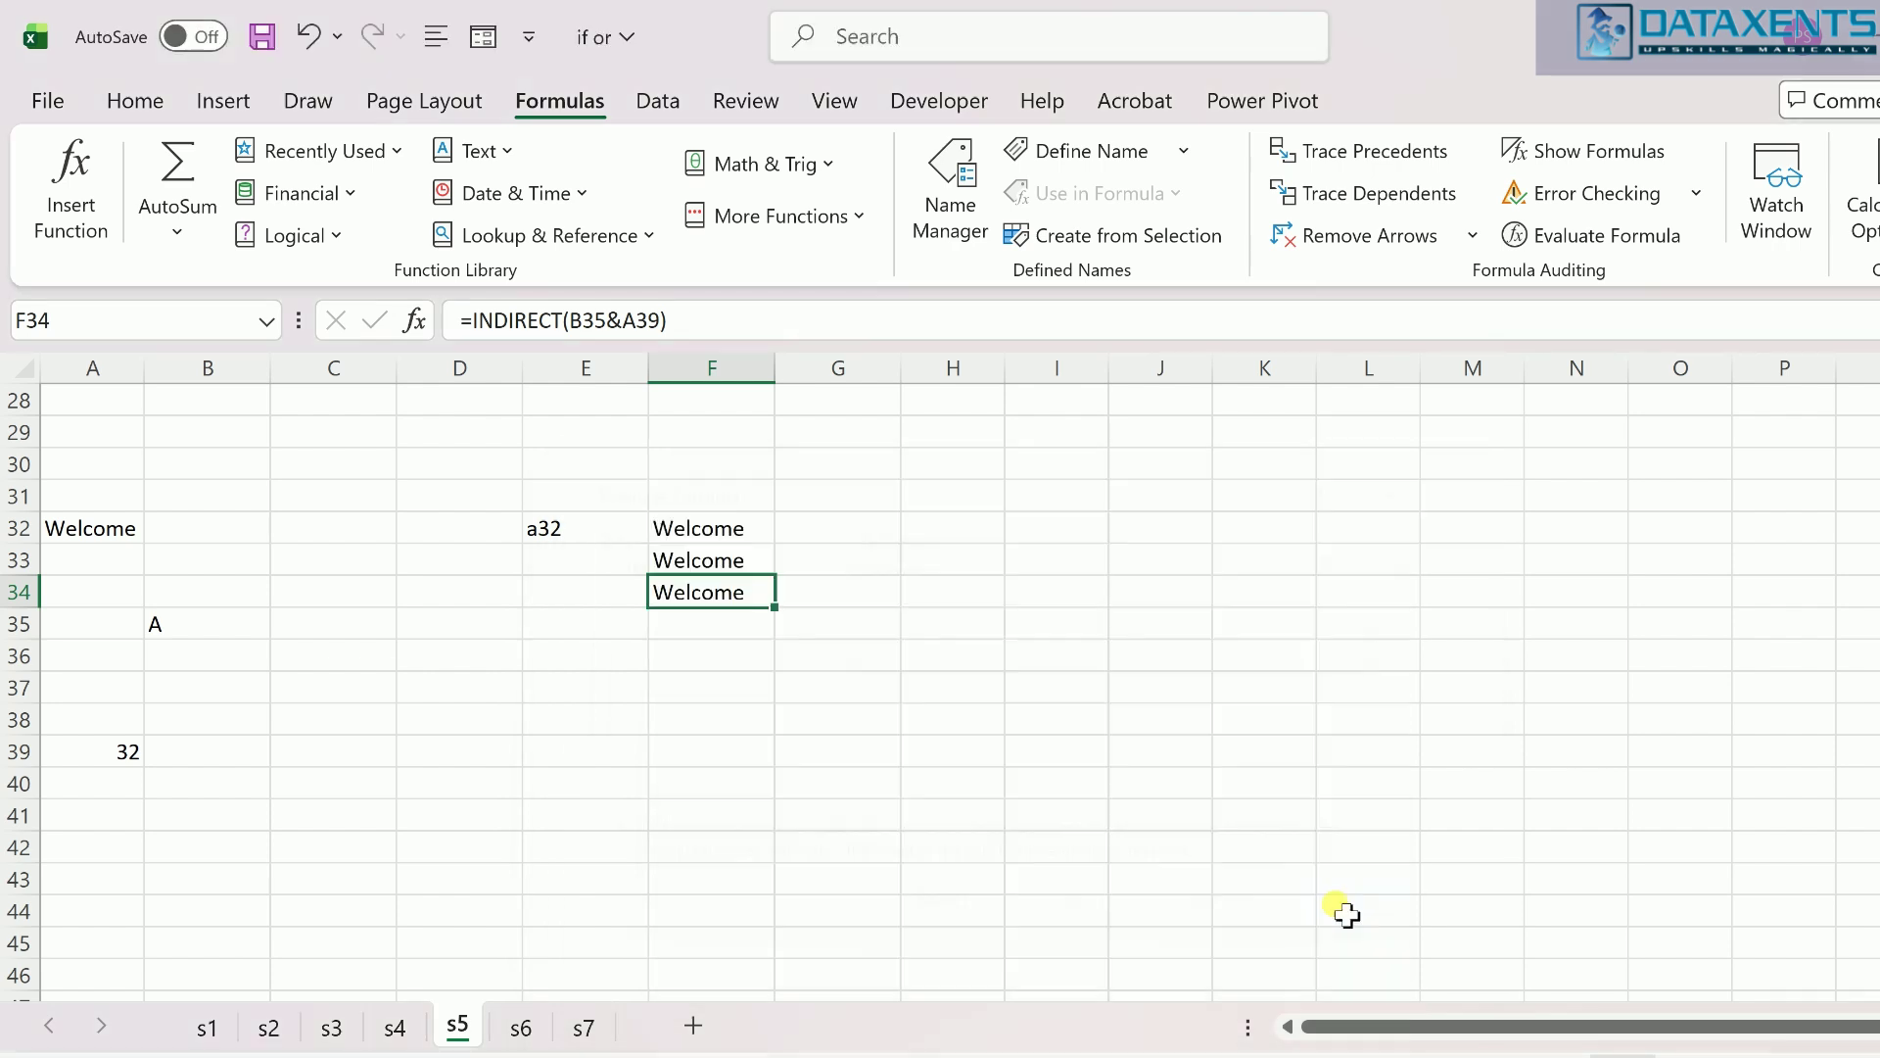
{"action": "left_click", "coordinate": [899, 756]}
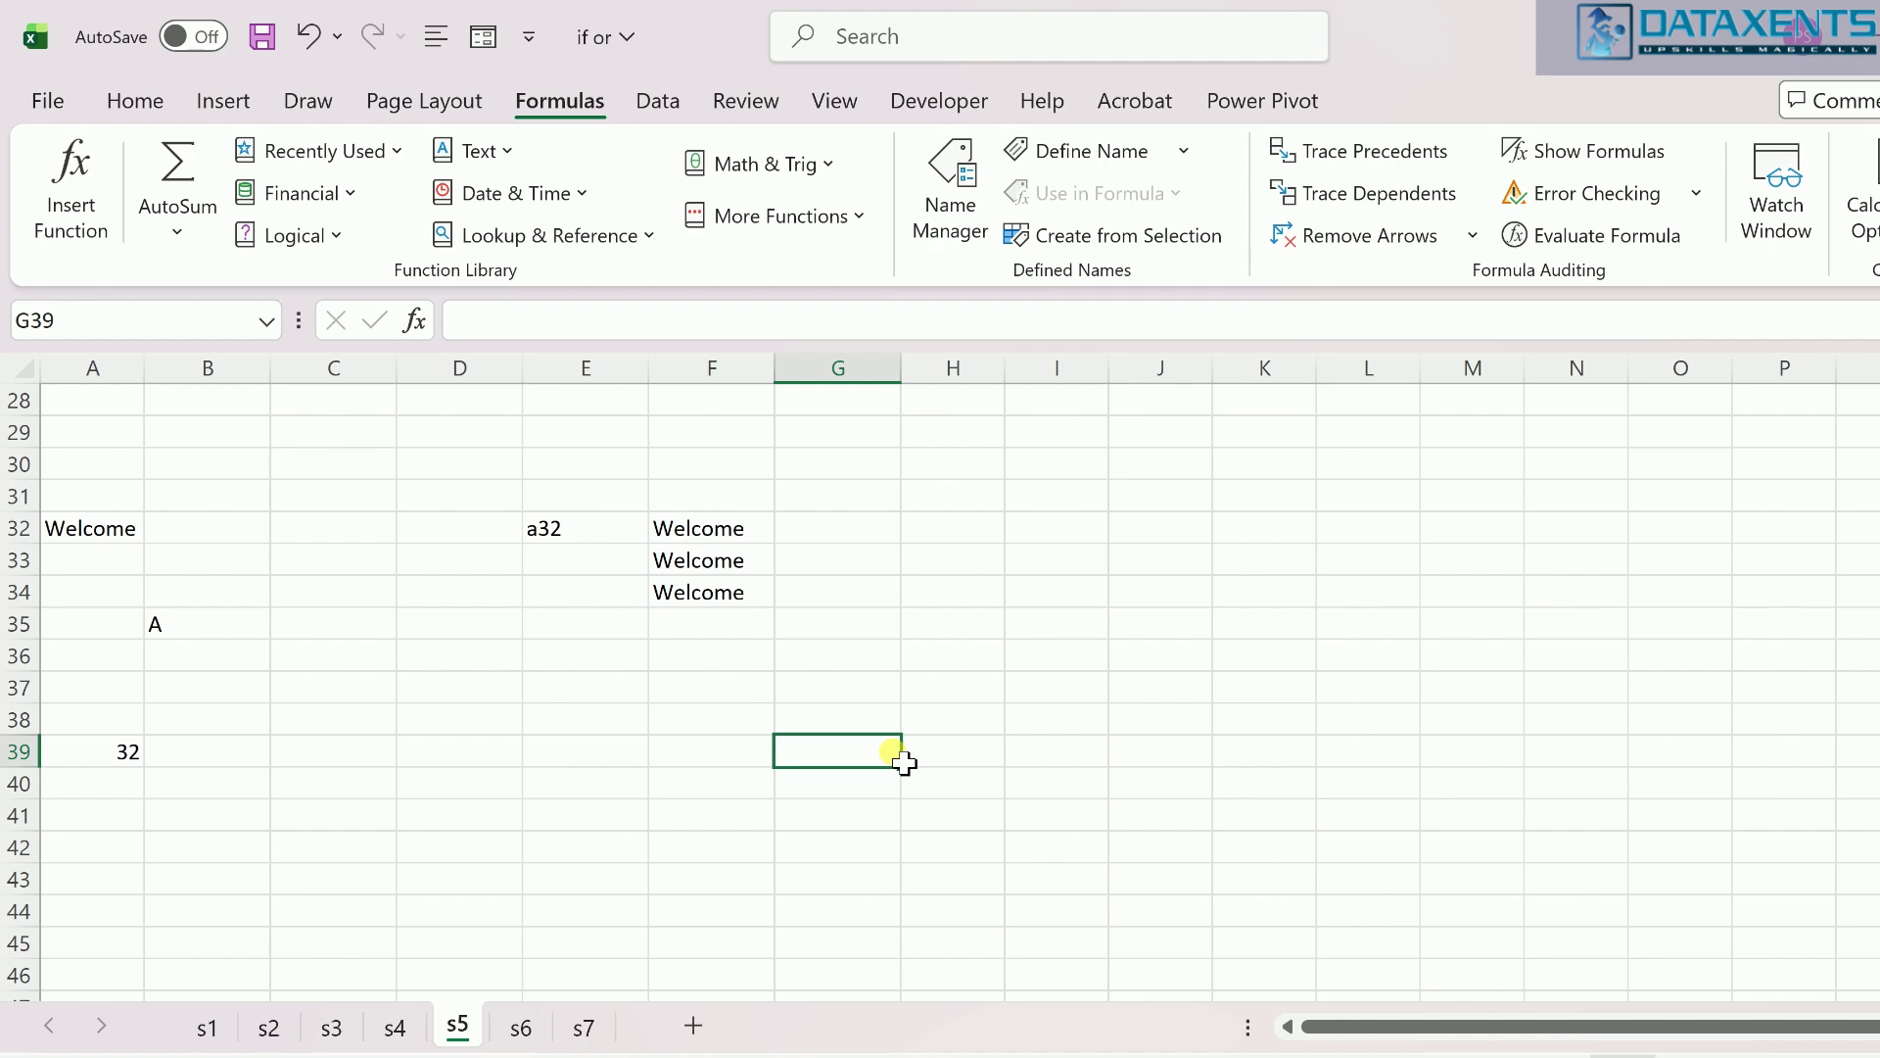
Step: Choose March as the month in cell B14 below the monthly data table
{"action": "scroll", "coordinate": [899, 756], "scroll_direction": "up", "scroll_amount": 9}
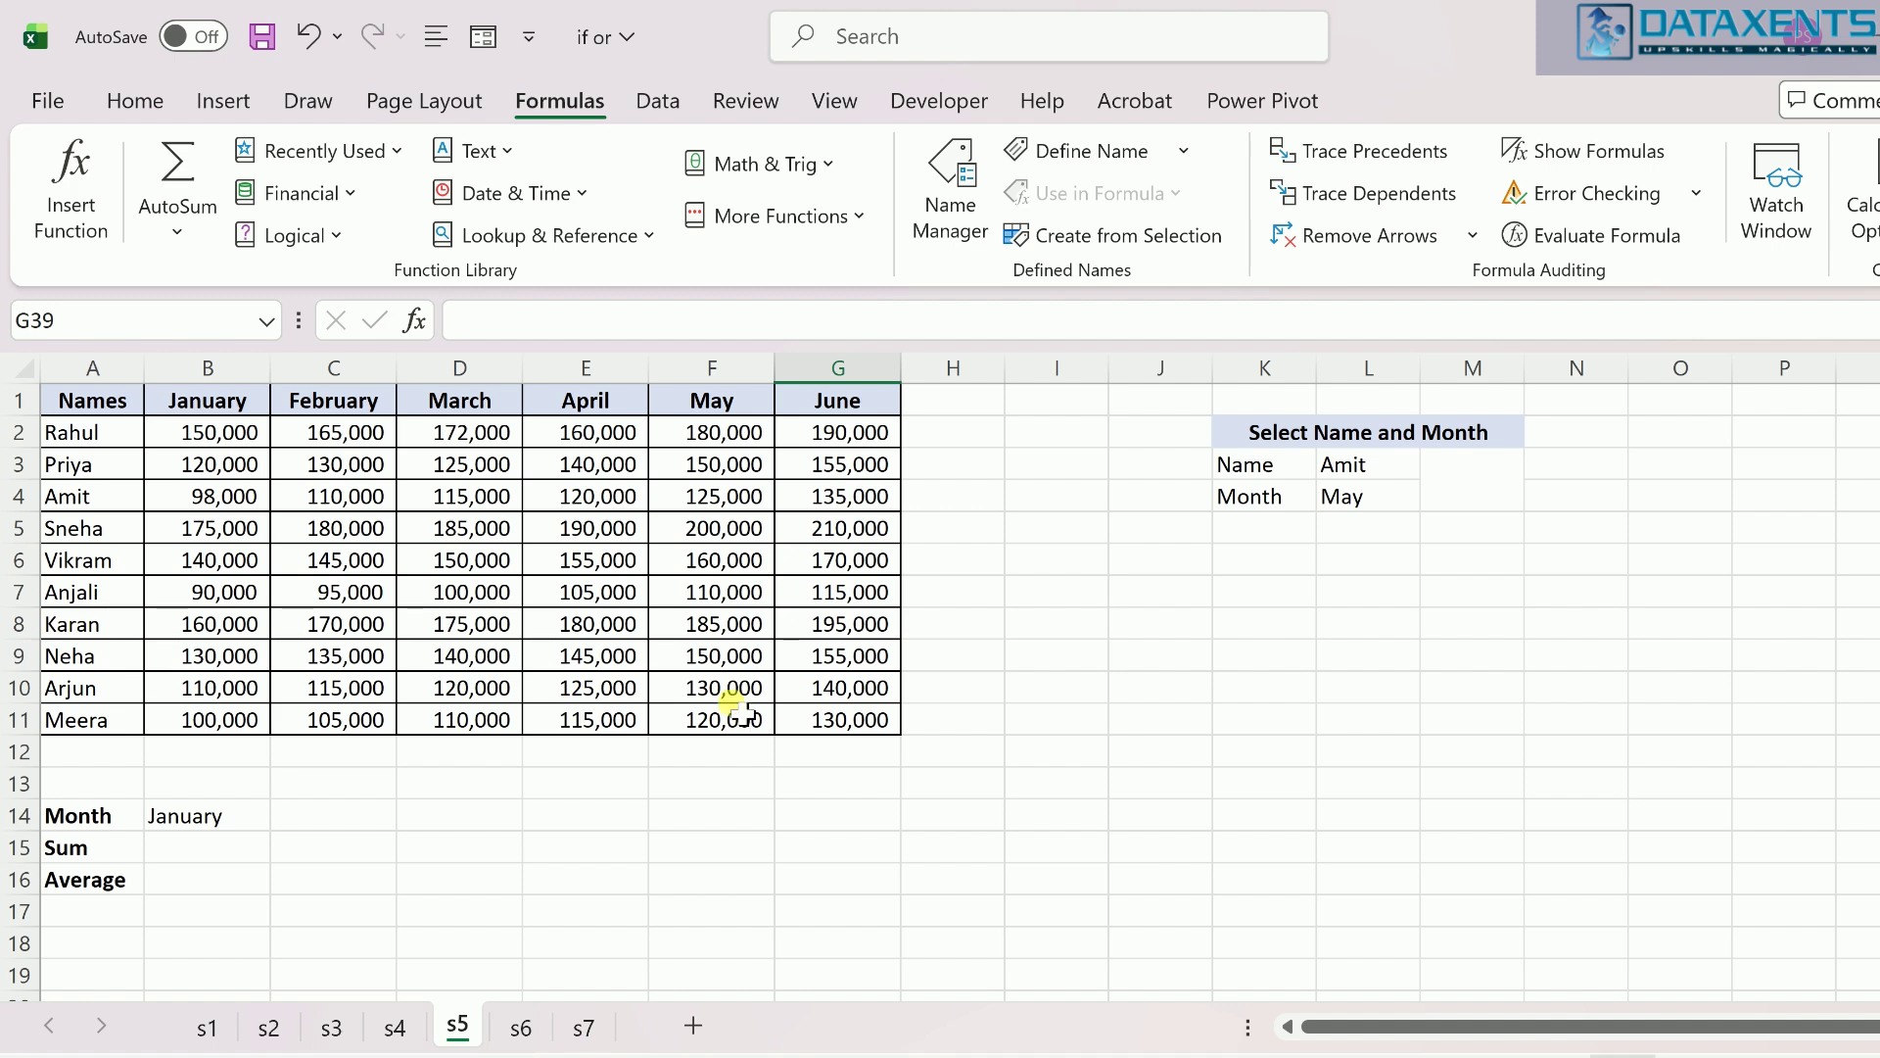
{"action": "left_click", "coordinate": [188, 834]}
{"action": "left_click", "coordinate": [201, 813]}
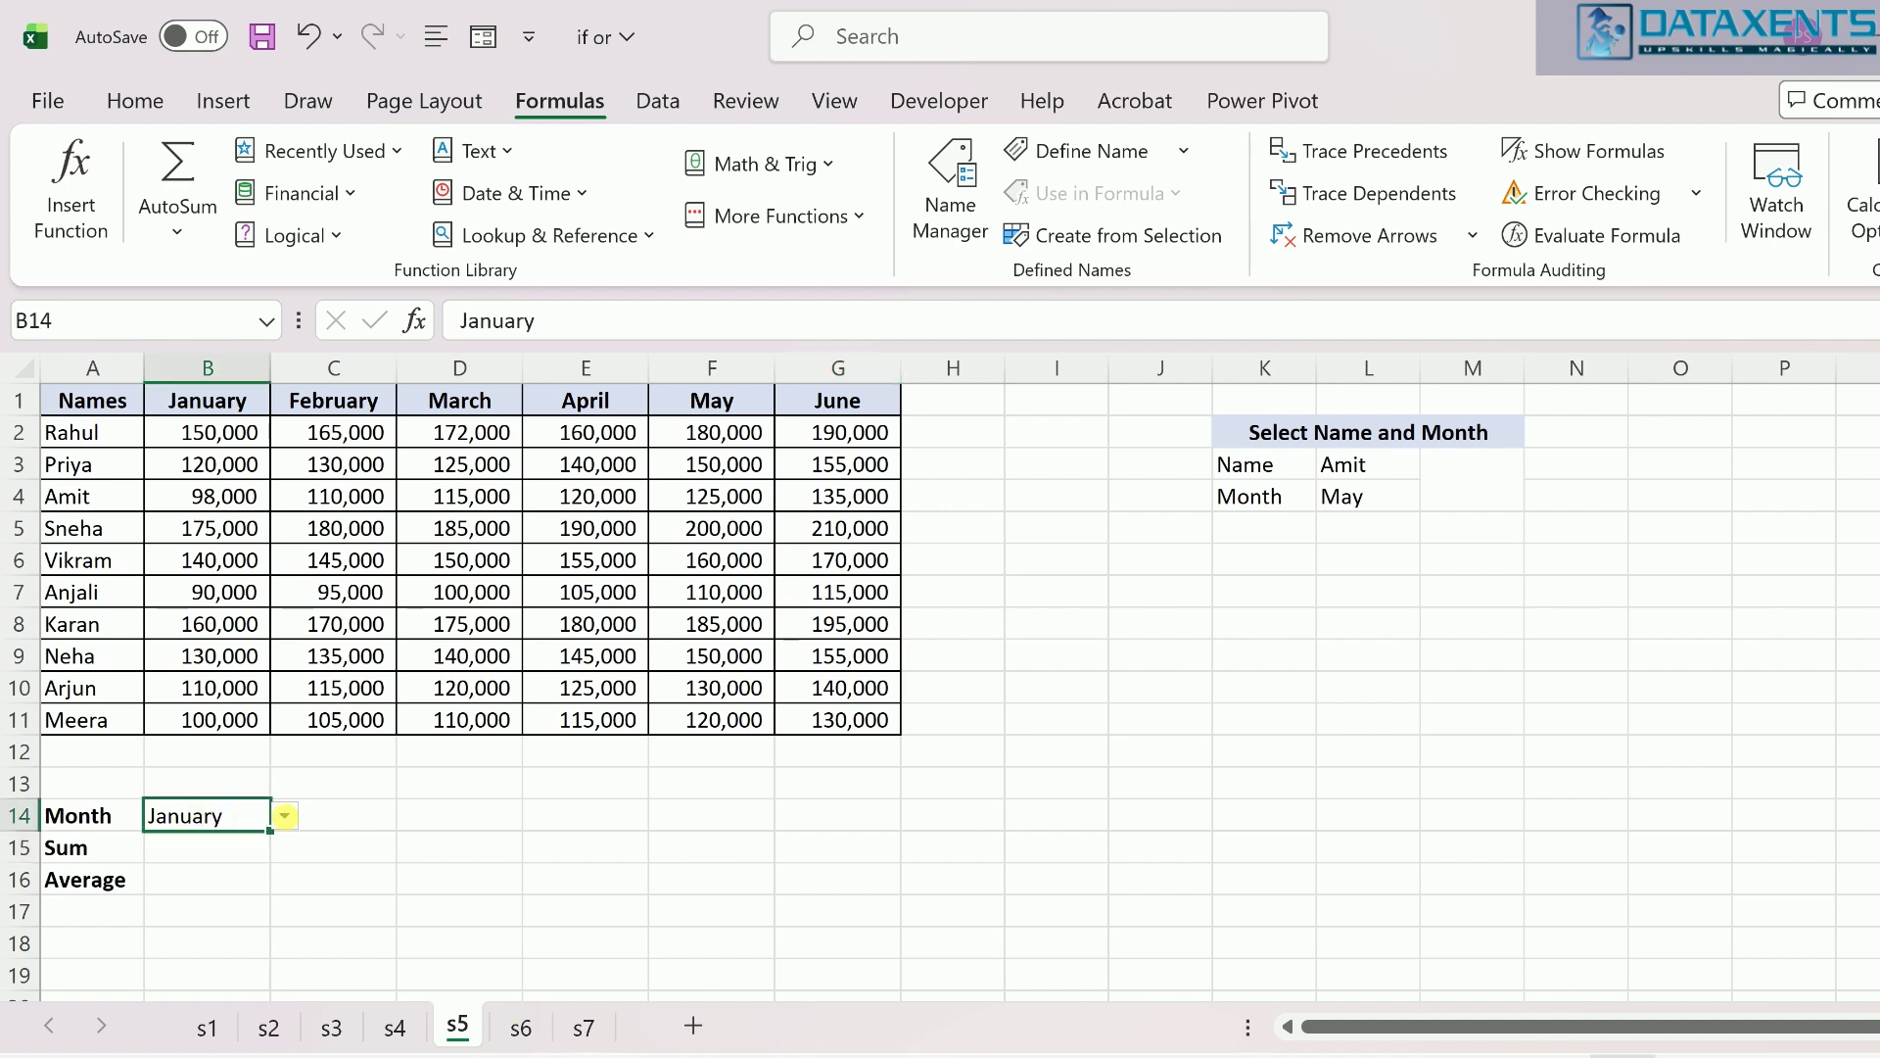
{"action": "left_click", "coordinate": [285, 815]}
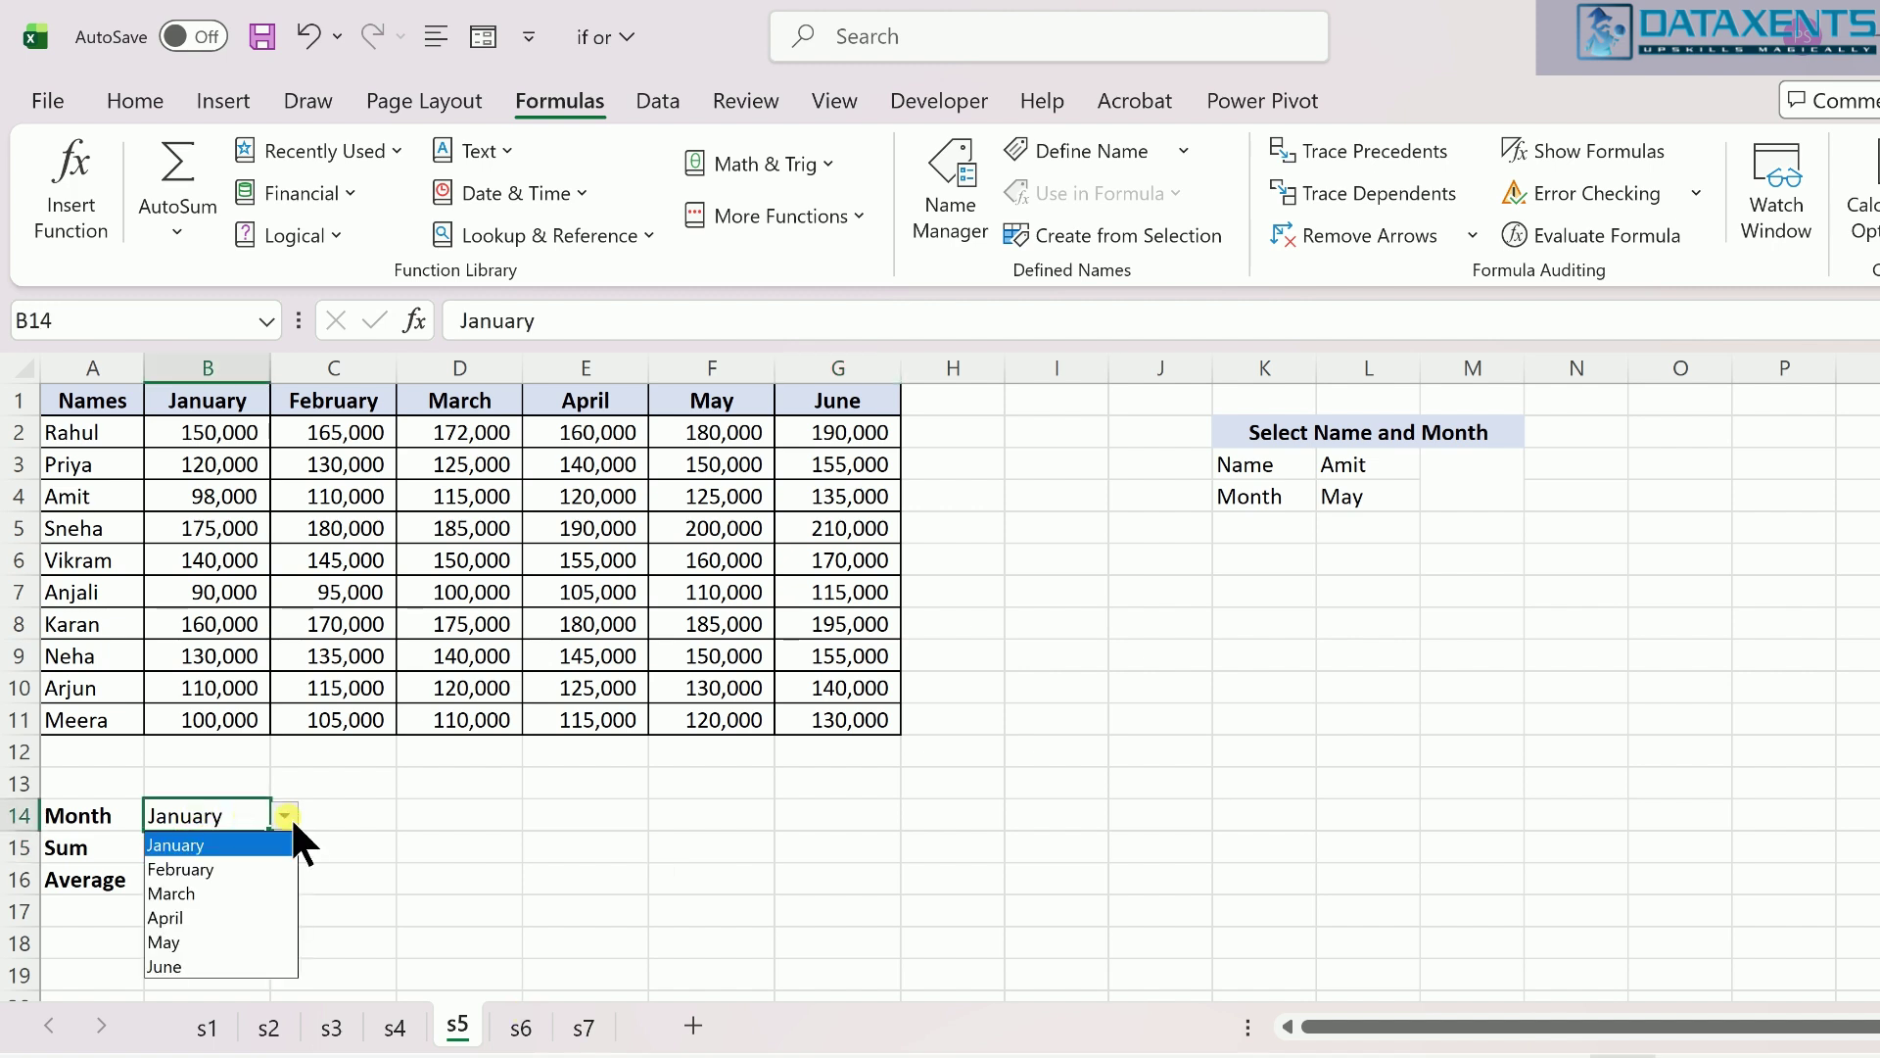
{"action": "left_click", "coordinate": [205, 895]}
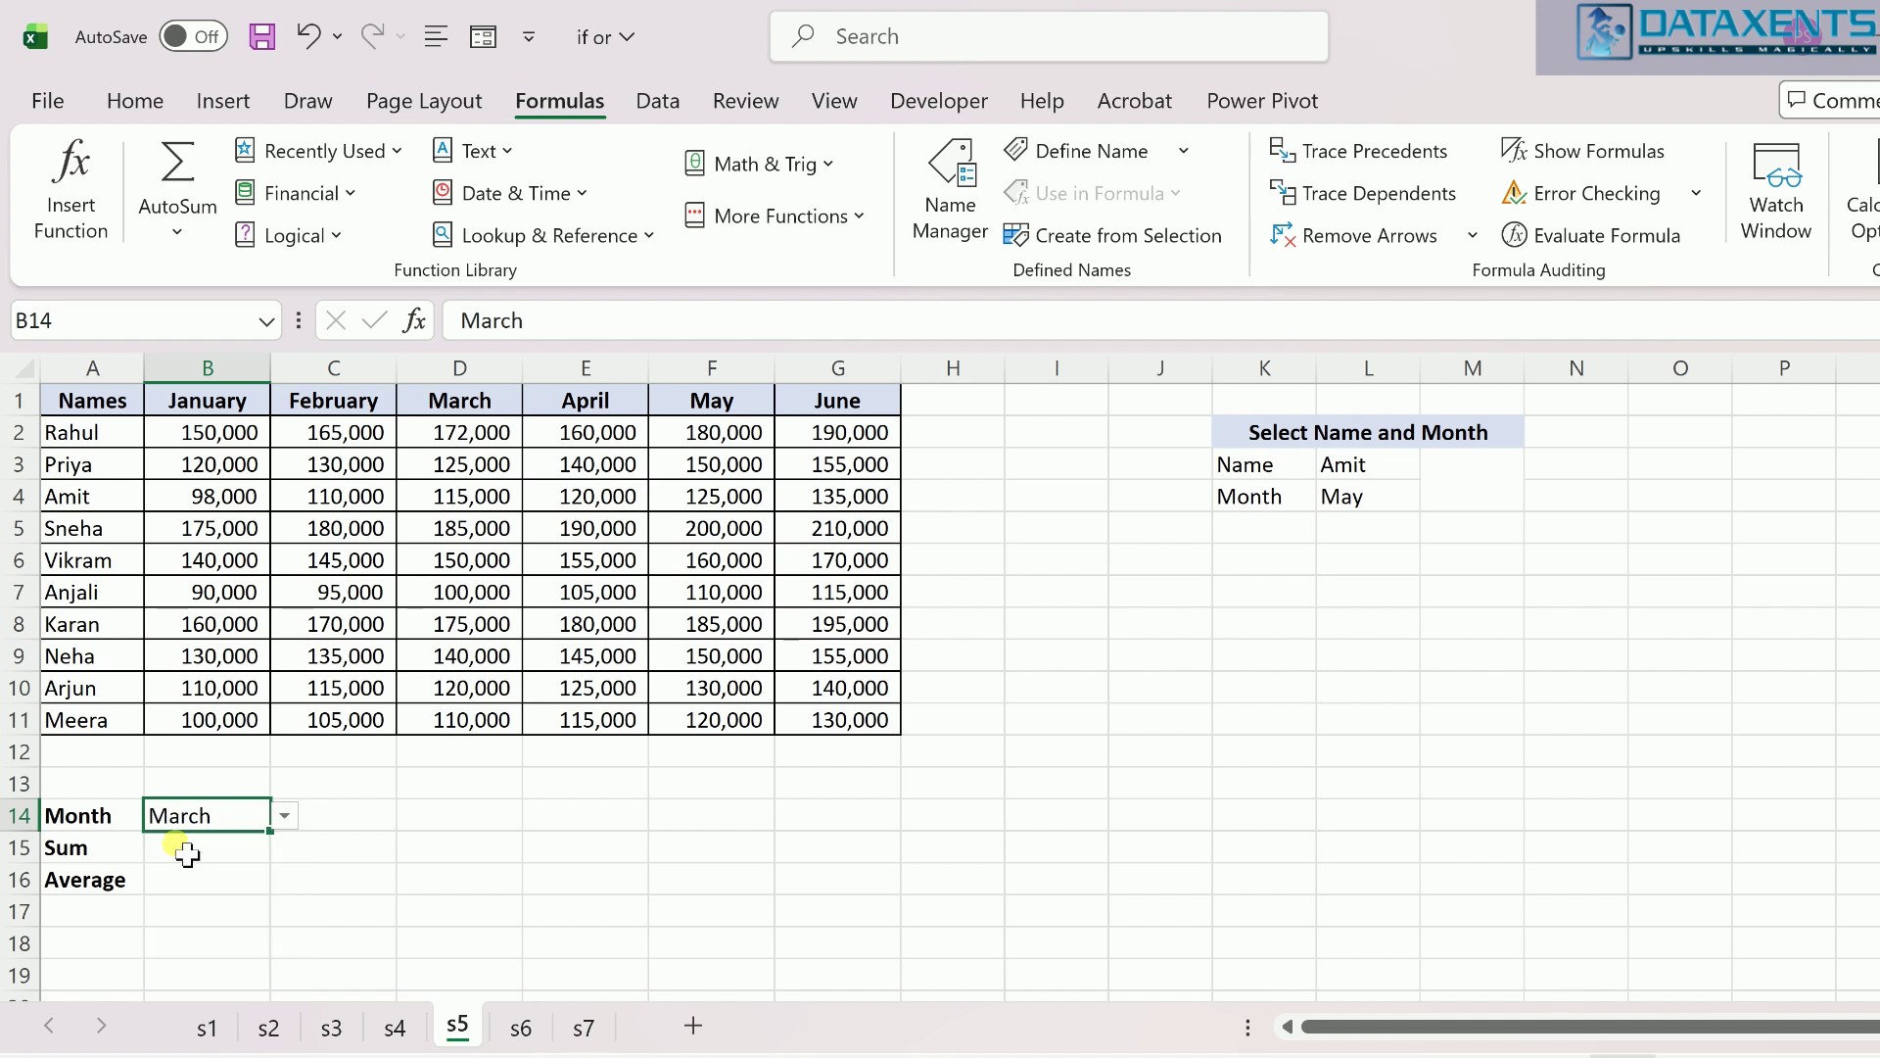
{"action": "left_click", "coordinate": [177, 899]}
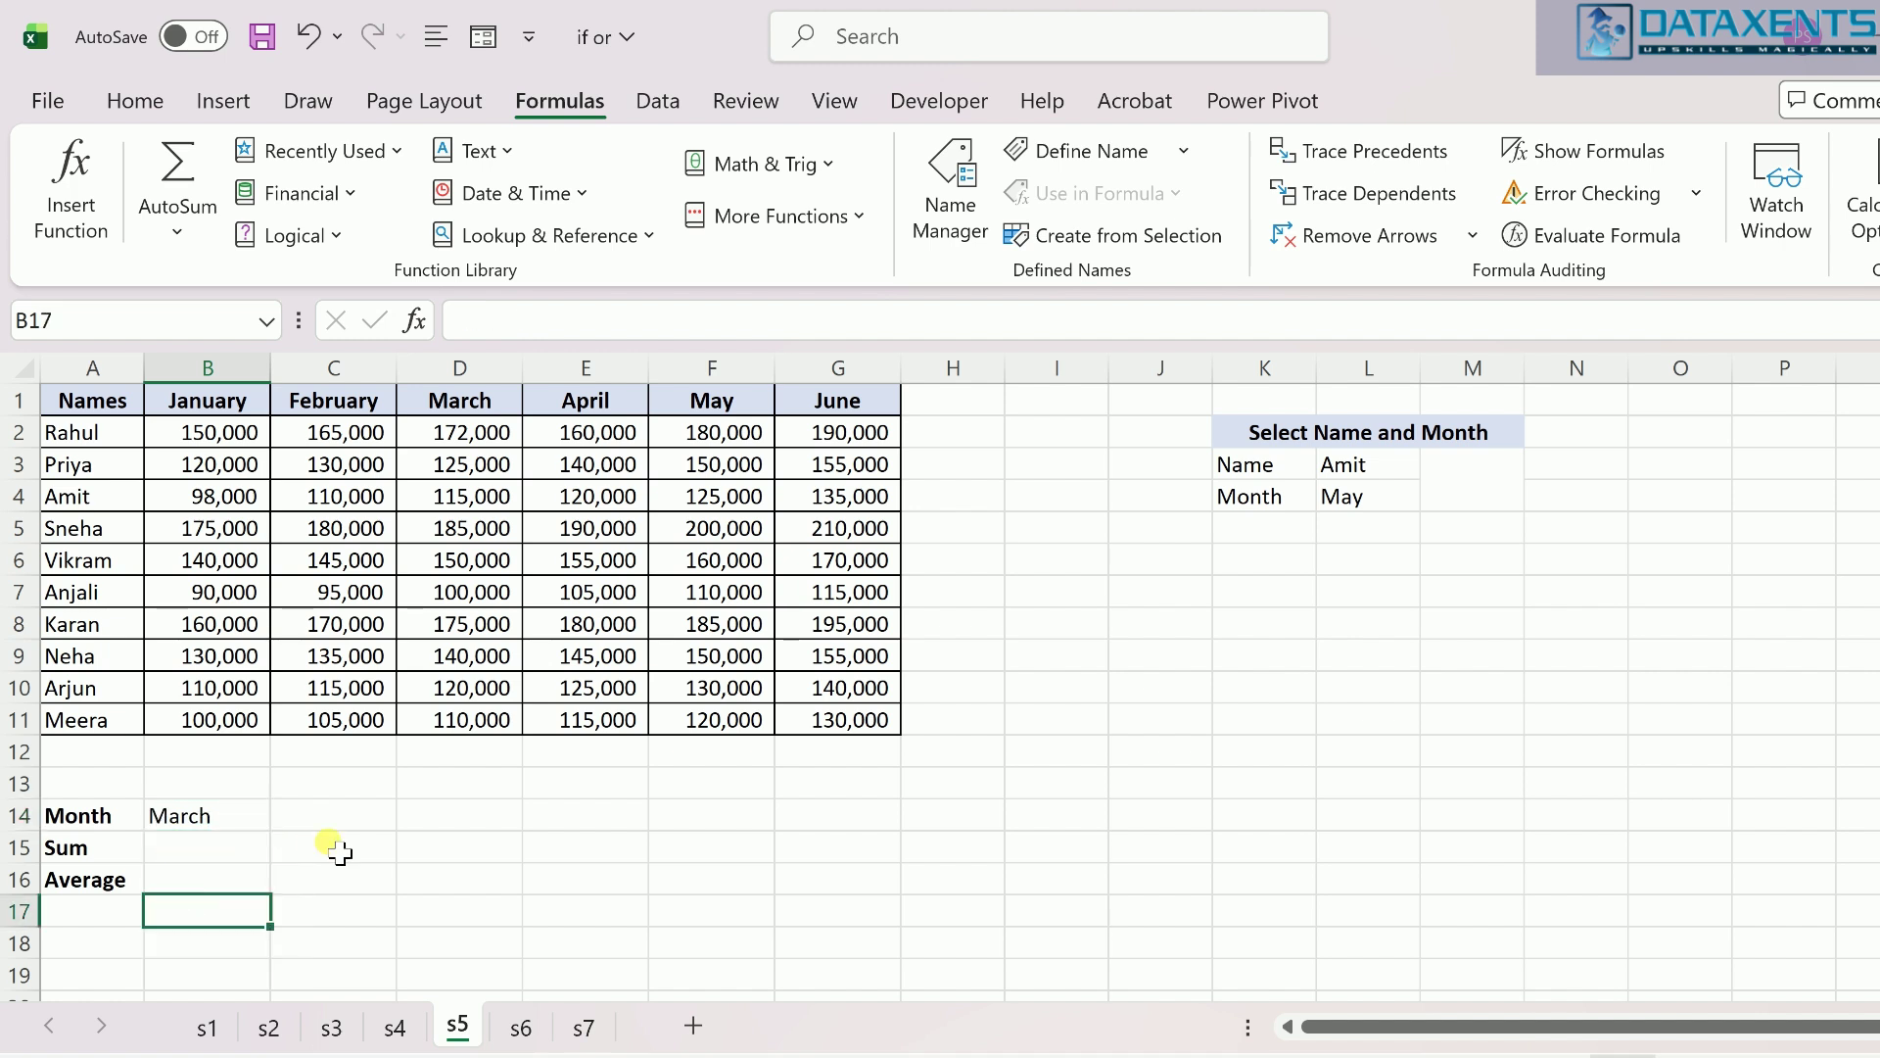
{"action": "left_click", "coordinate": [353, 813]}
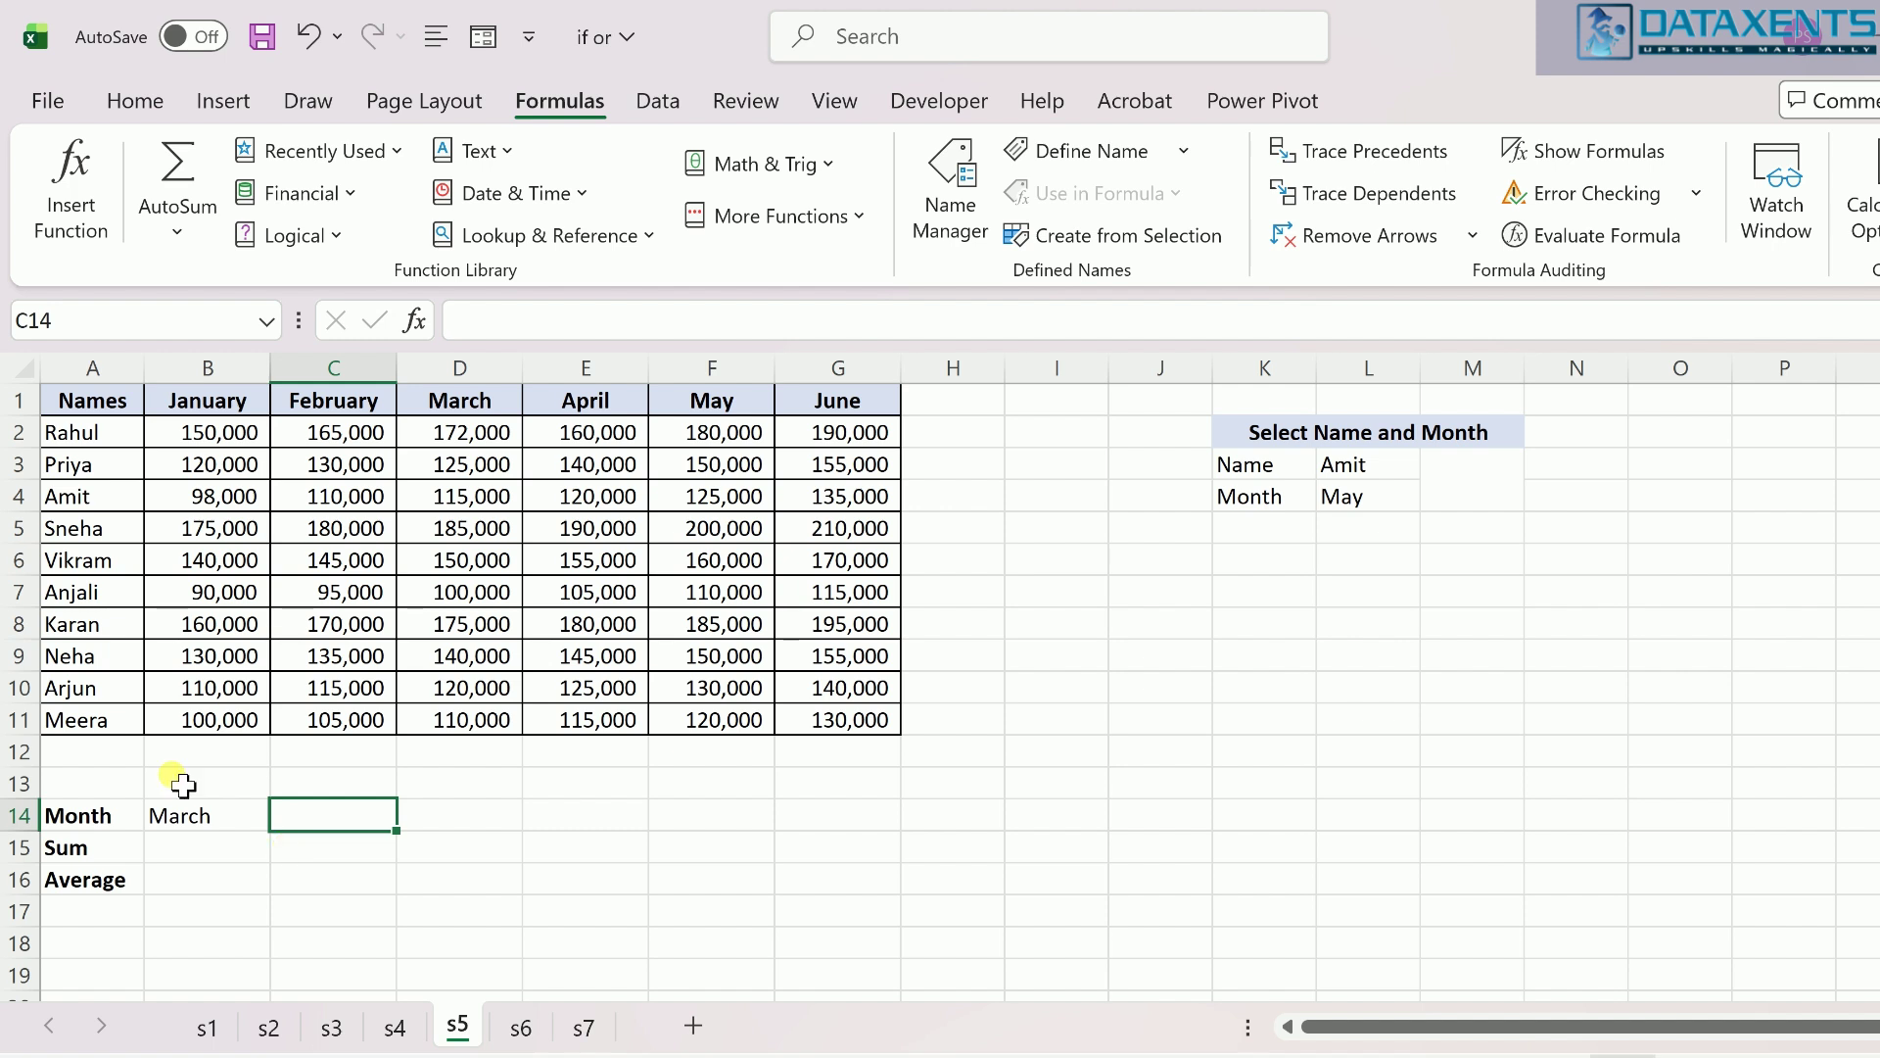
Step: Create named ranges from the top row and left column of the table A1:G11
{"action": "left_click_drag", "start_coordinate": [98, 412], "coordinate": [839, 722]}
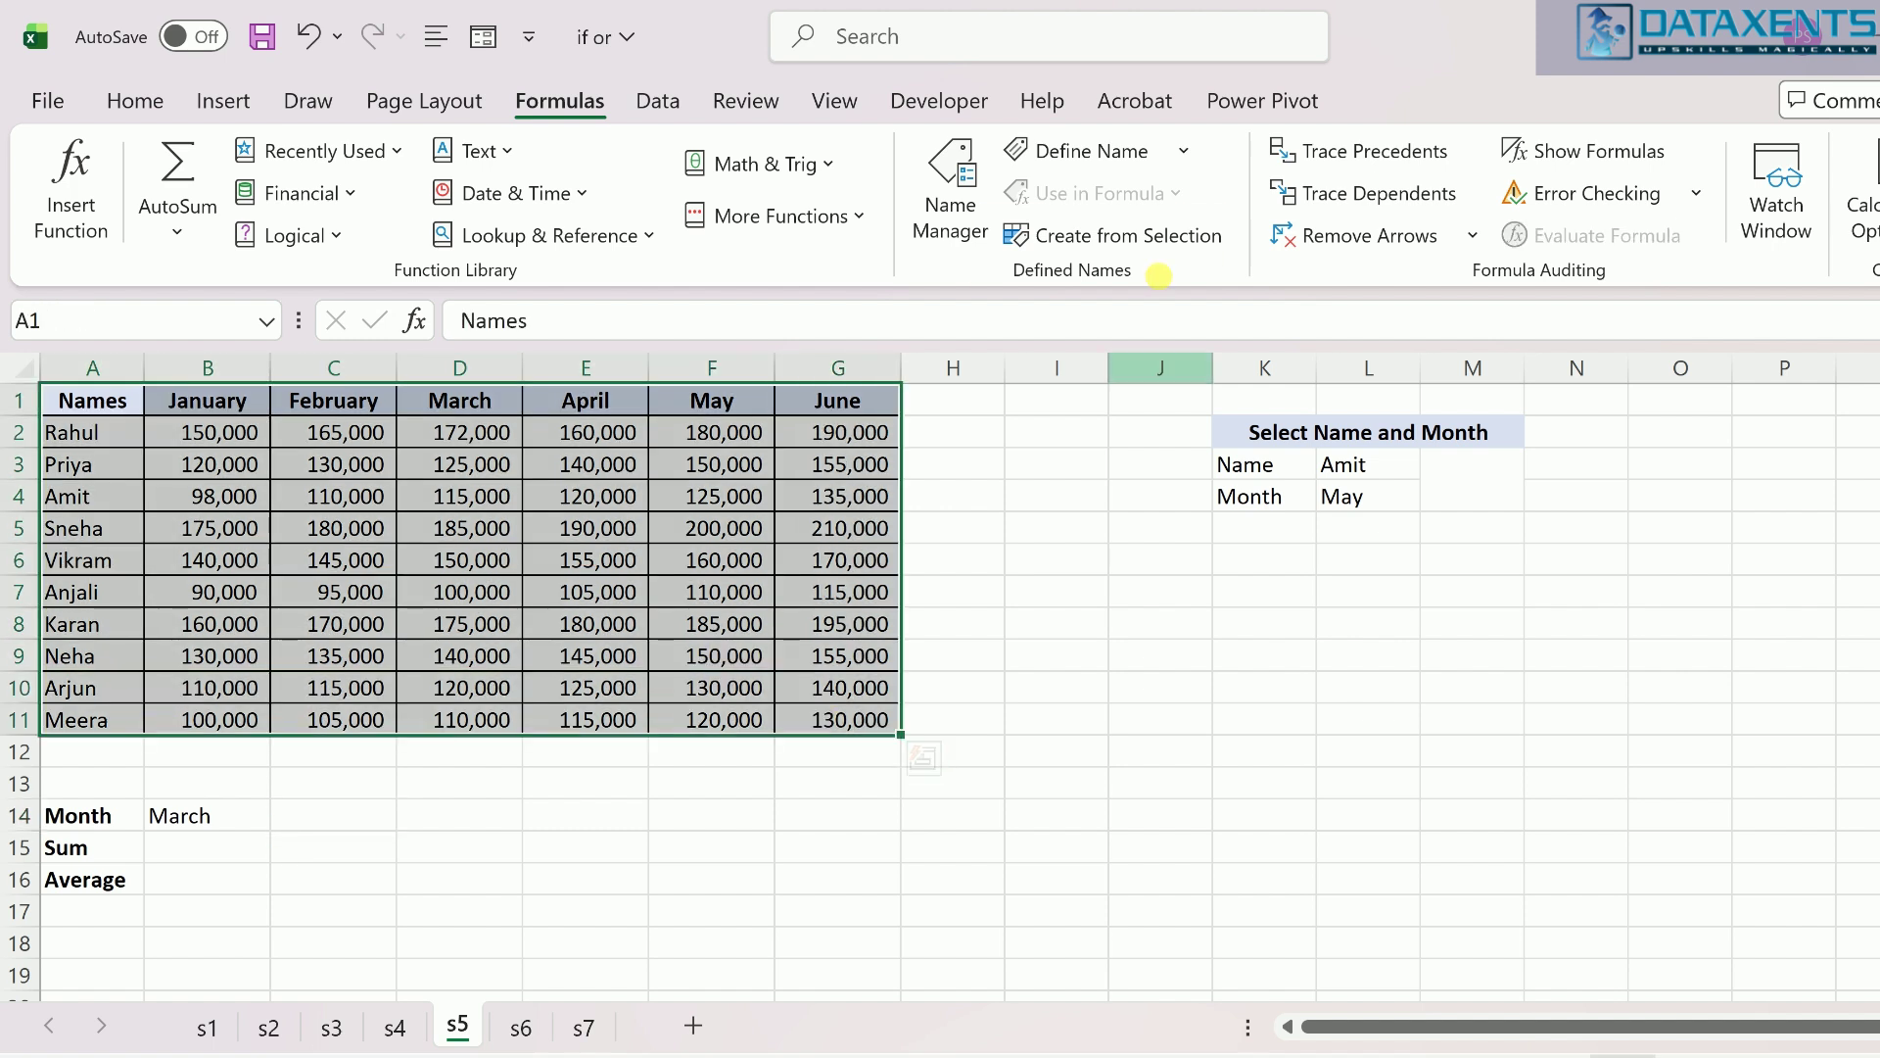
{"action": "left_click", "coordinate": [1133, 236]}
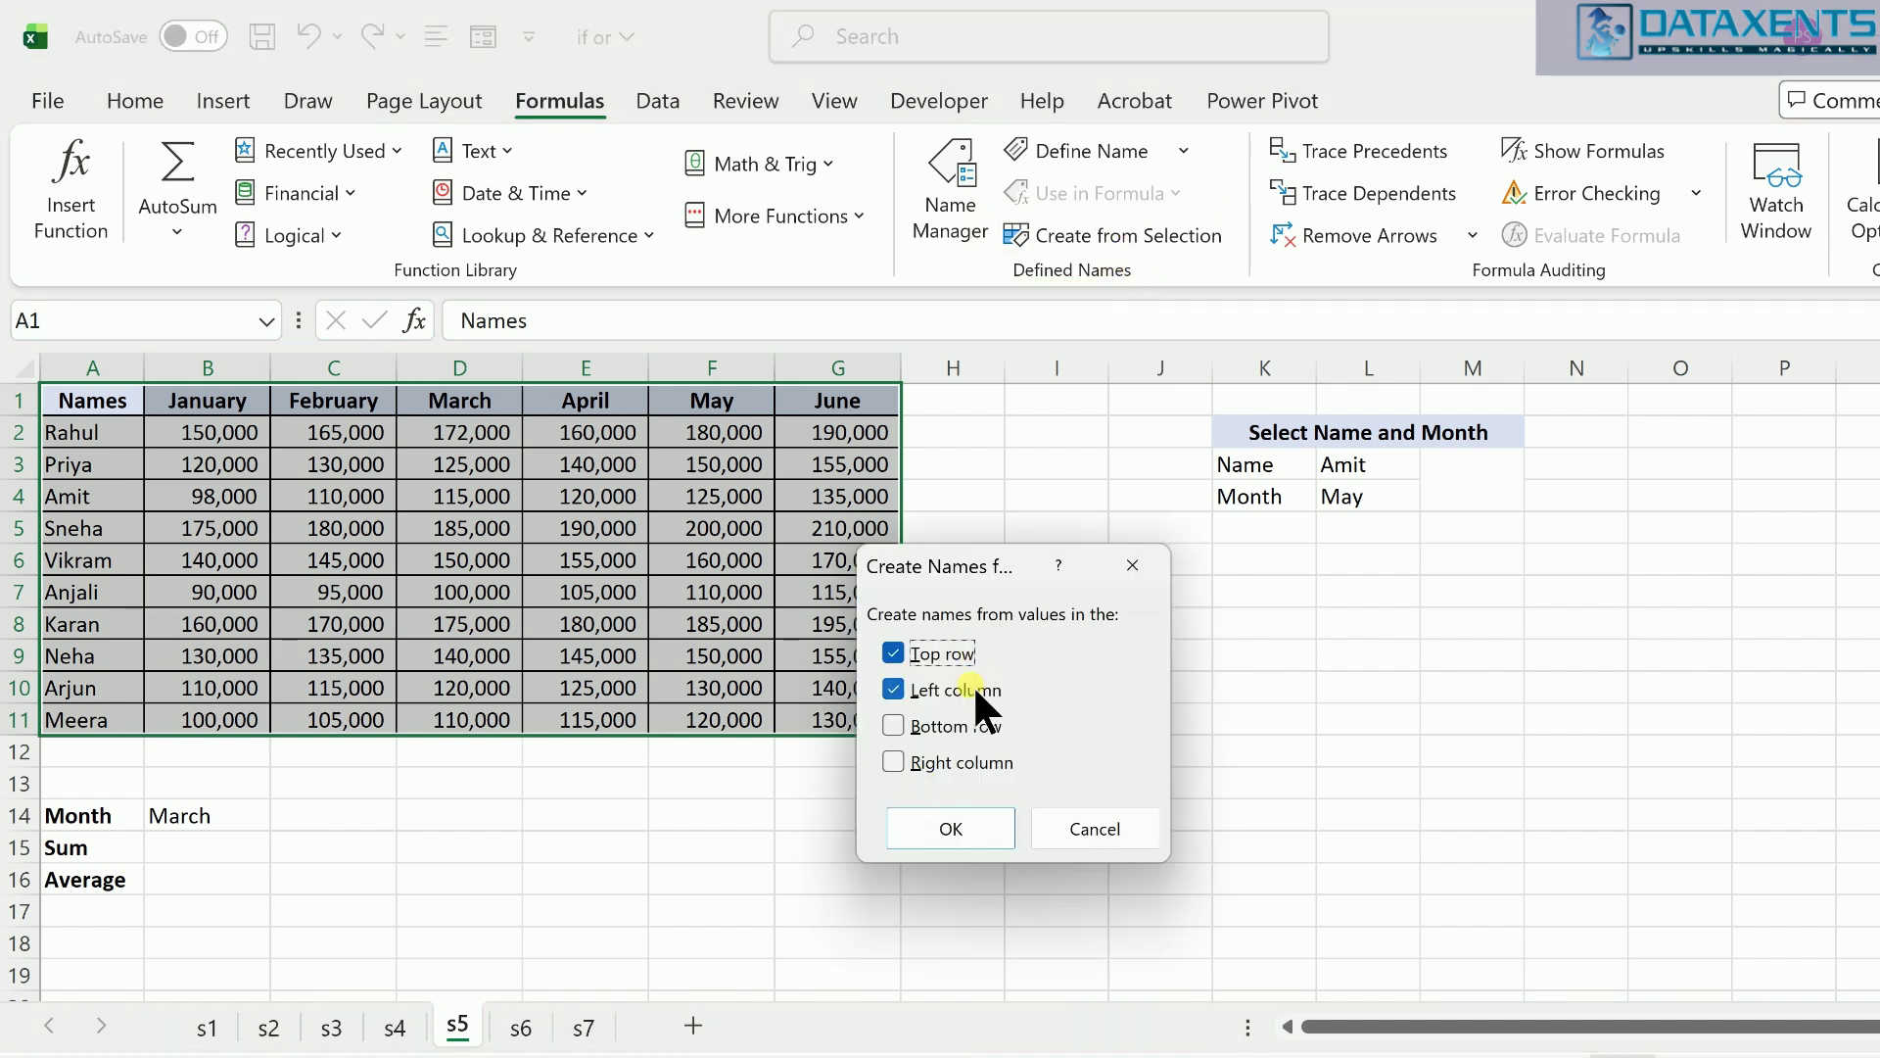
{"action": "left_click", "coordinate": [958, 825]}
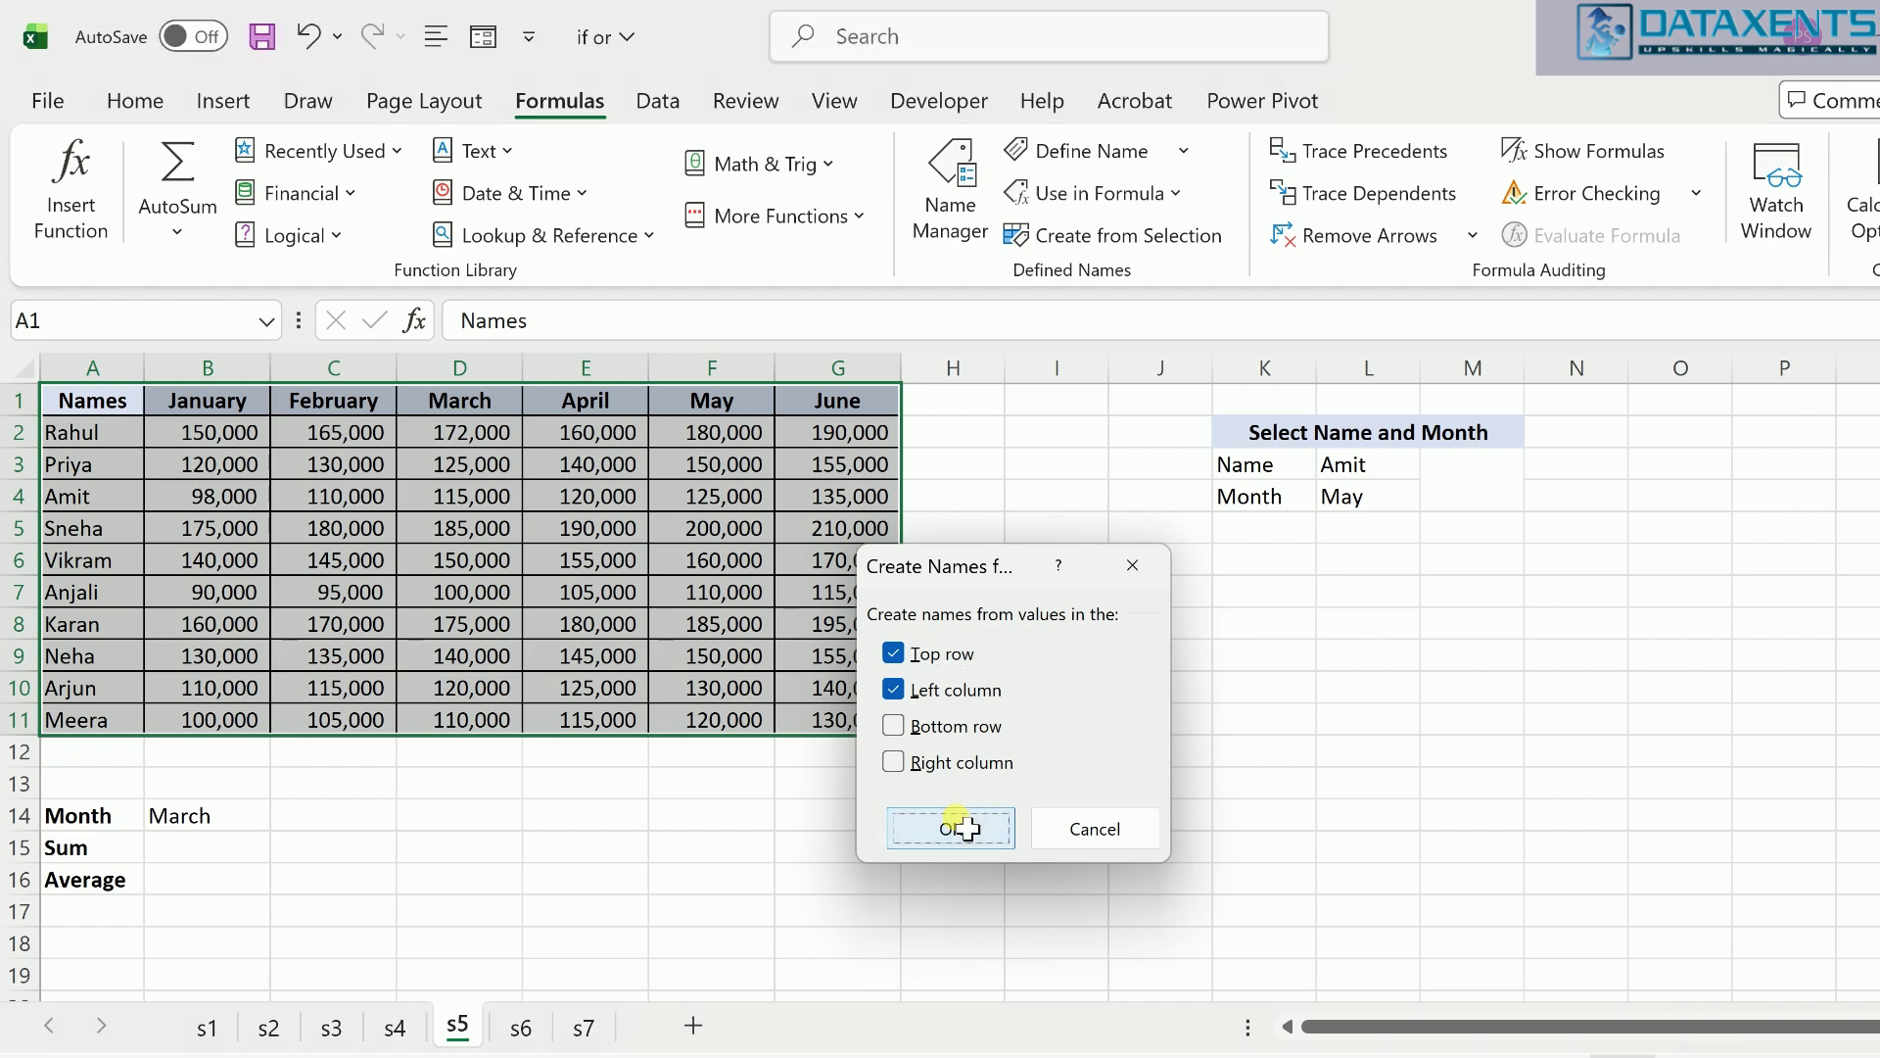
{"action": "left_click", "coordinate": [325, 850]}
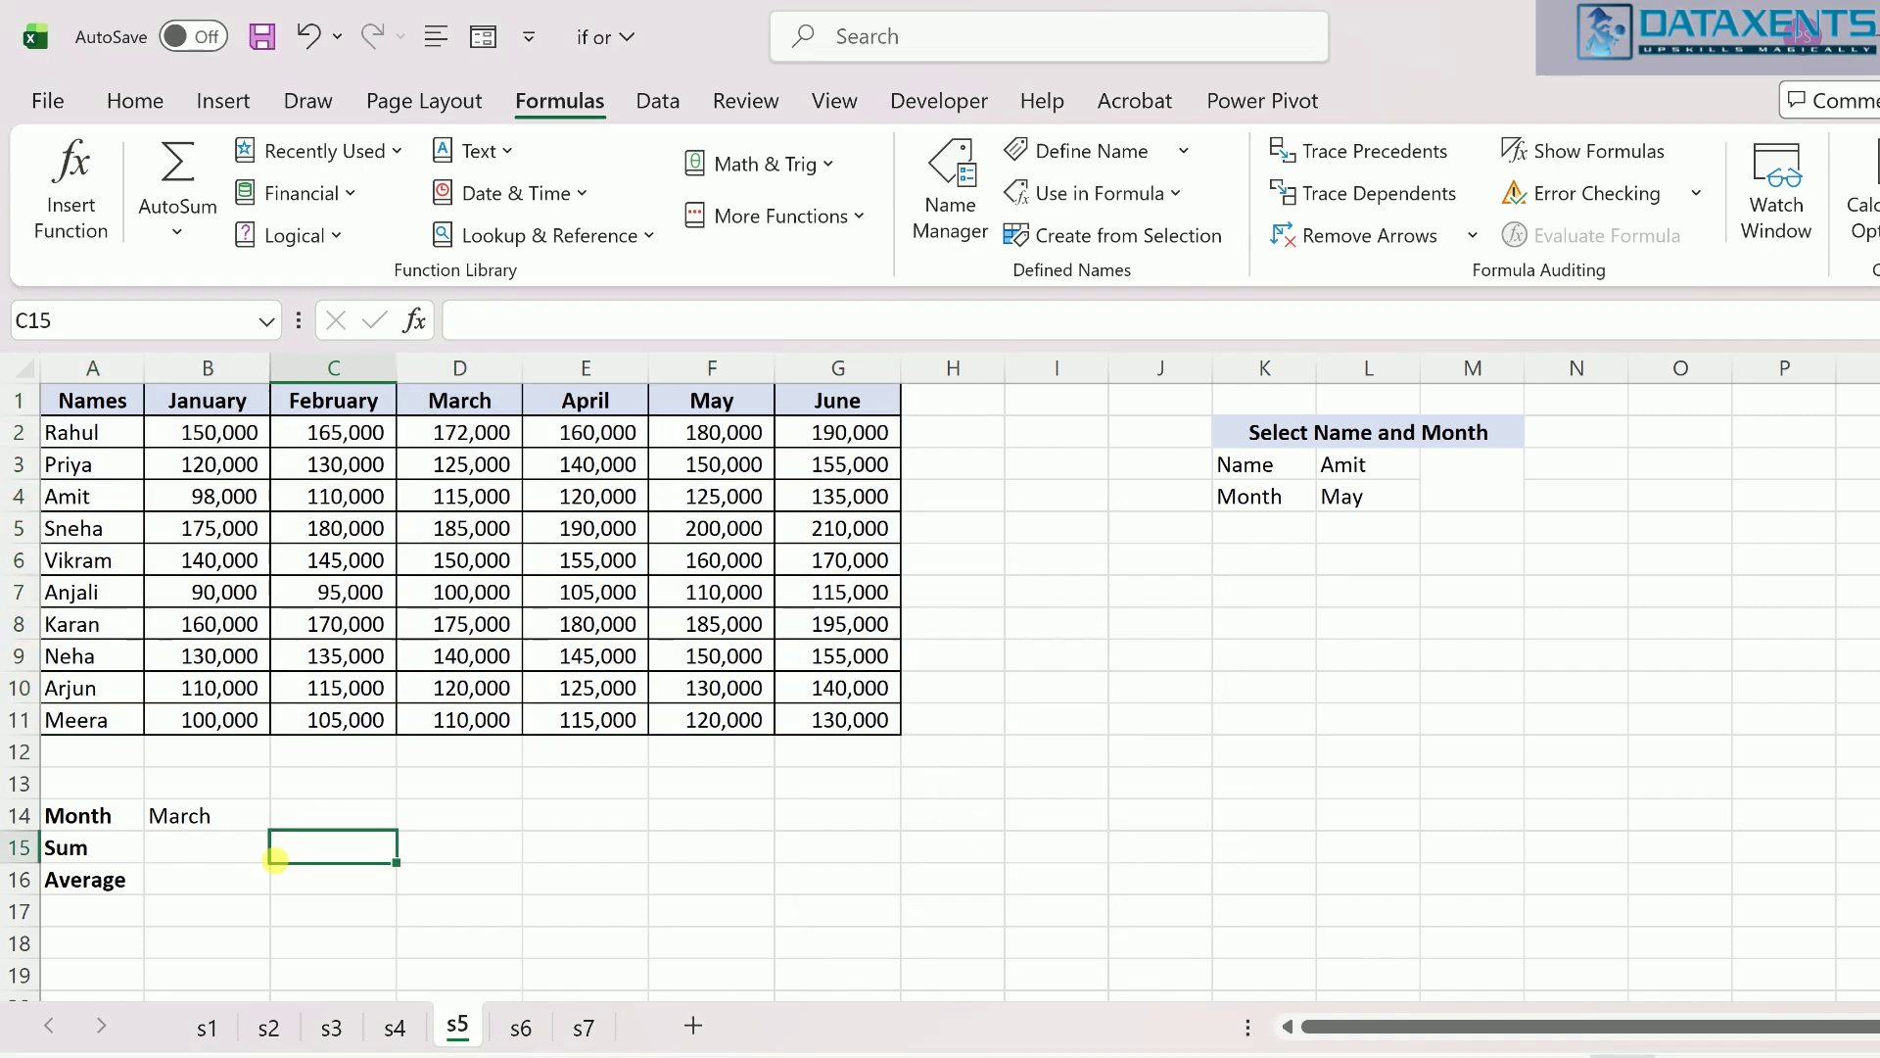
Step: Check the range names assigned to the January values in B2:B11 and the first person's row in B2:G2
{"action": "left_click", "coordinate": [215, 429]}
{"action": "left_click_drag", "start_coordinate": [220, 605], "coordinate": [219, 722]}
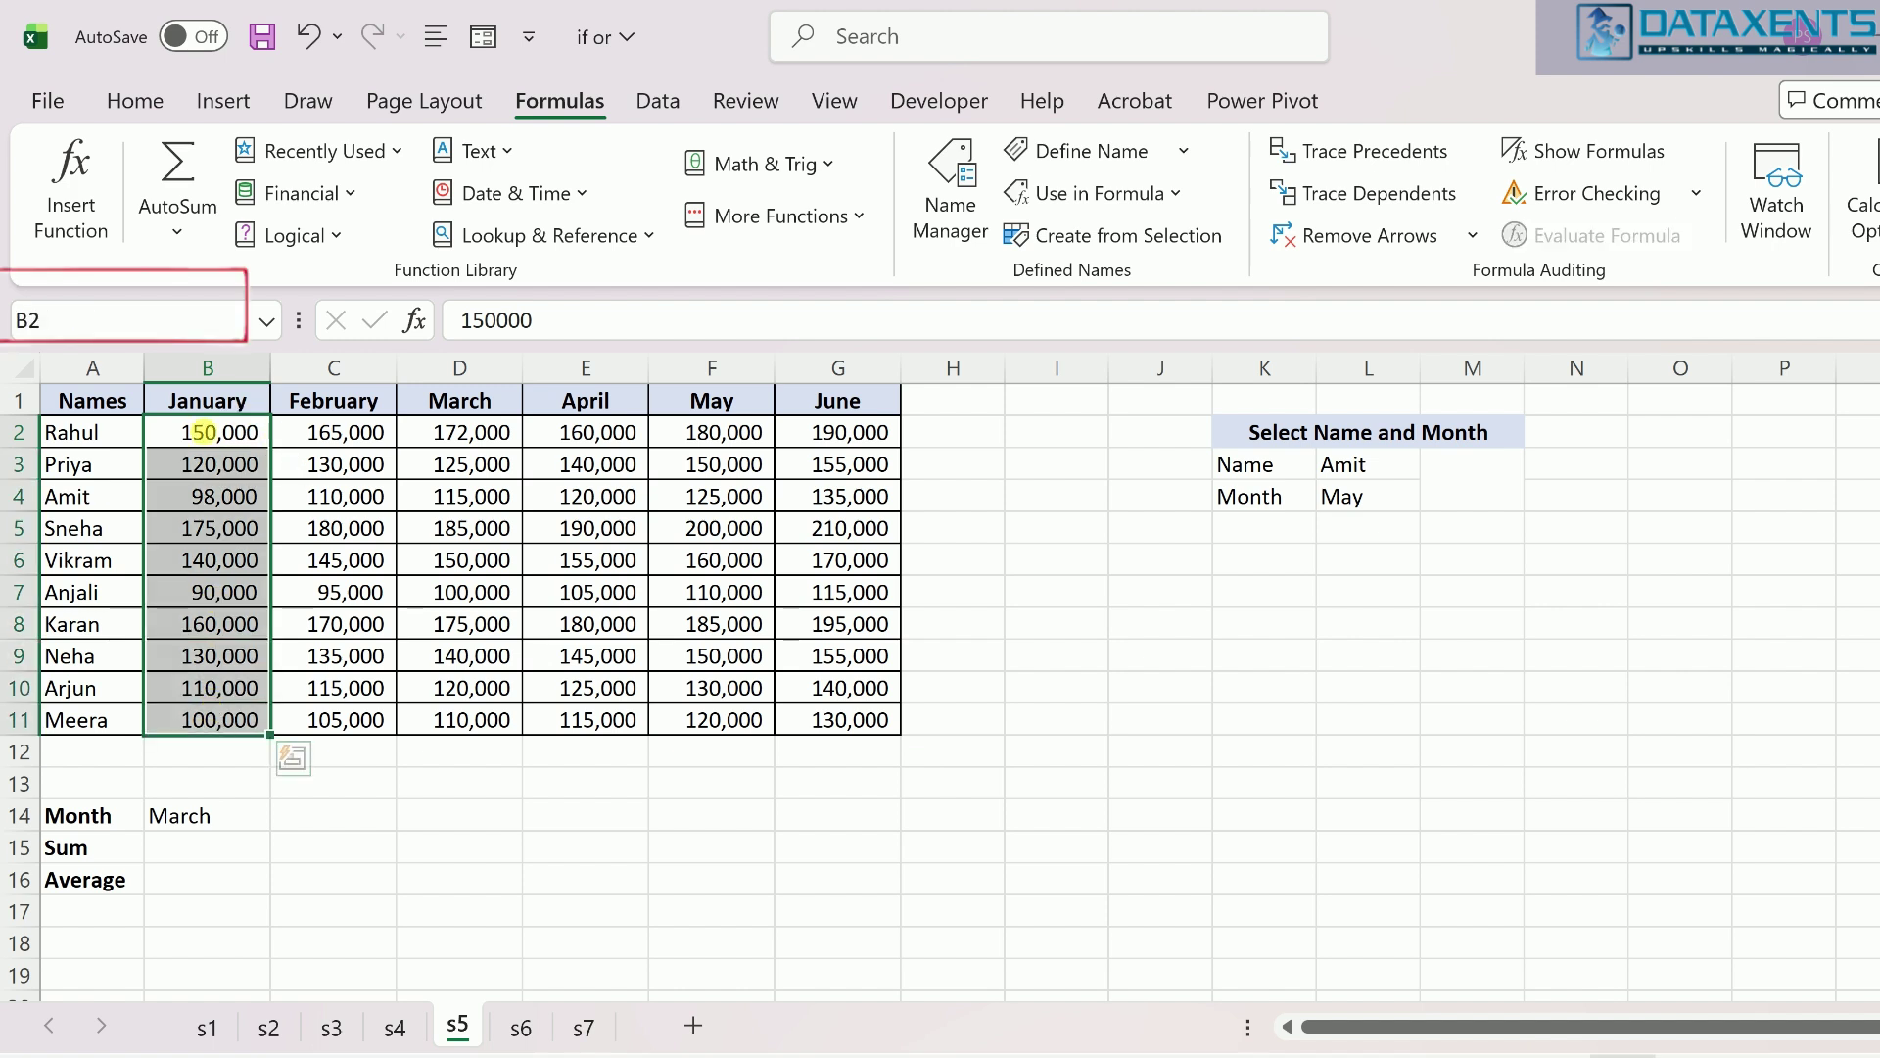
{"action": "left_click_drag", "start_coordinate": [202, 423], "coordinate": [831, 432]}
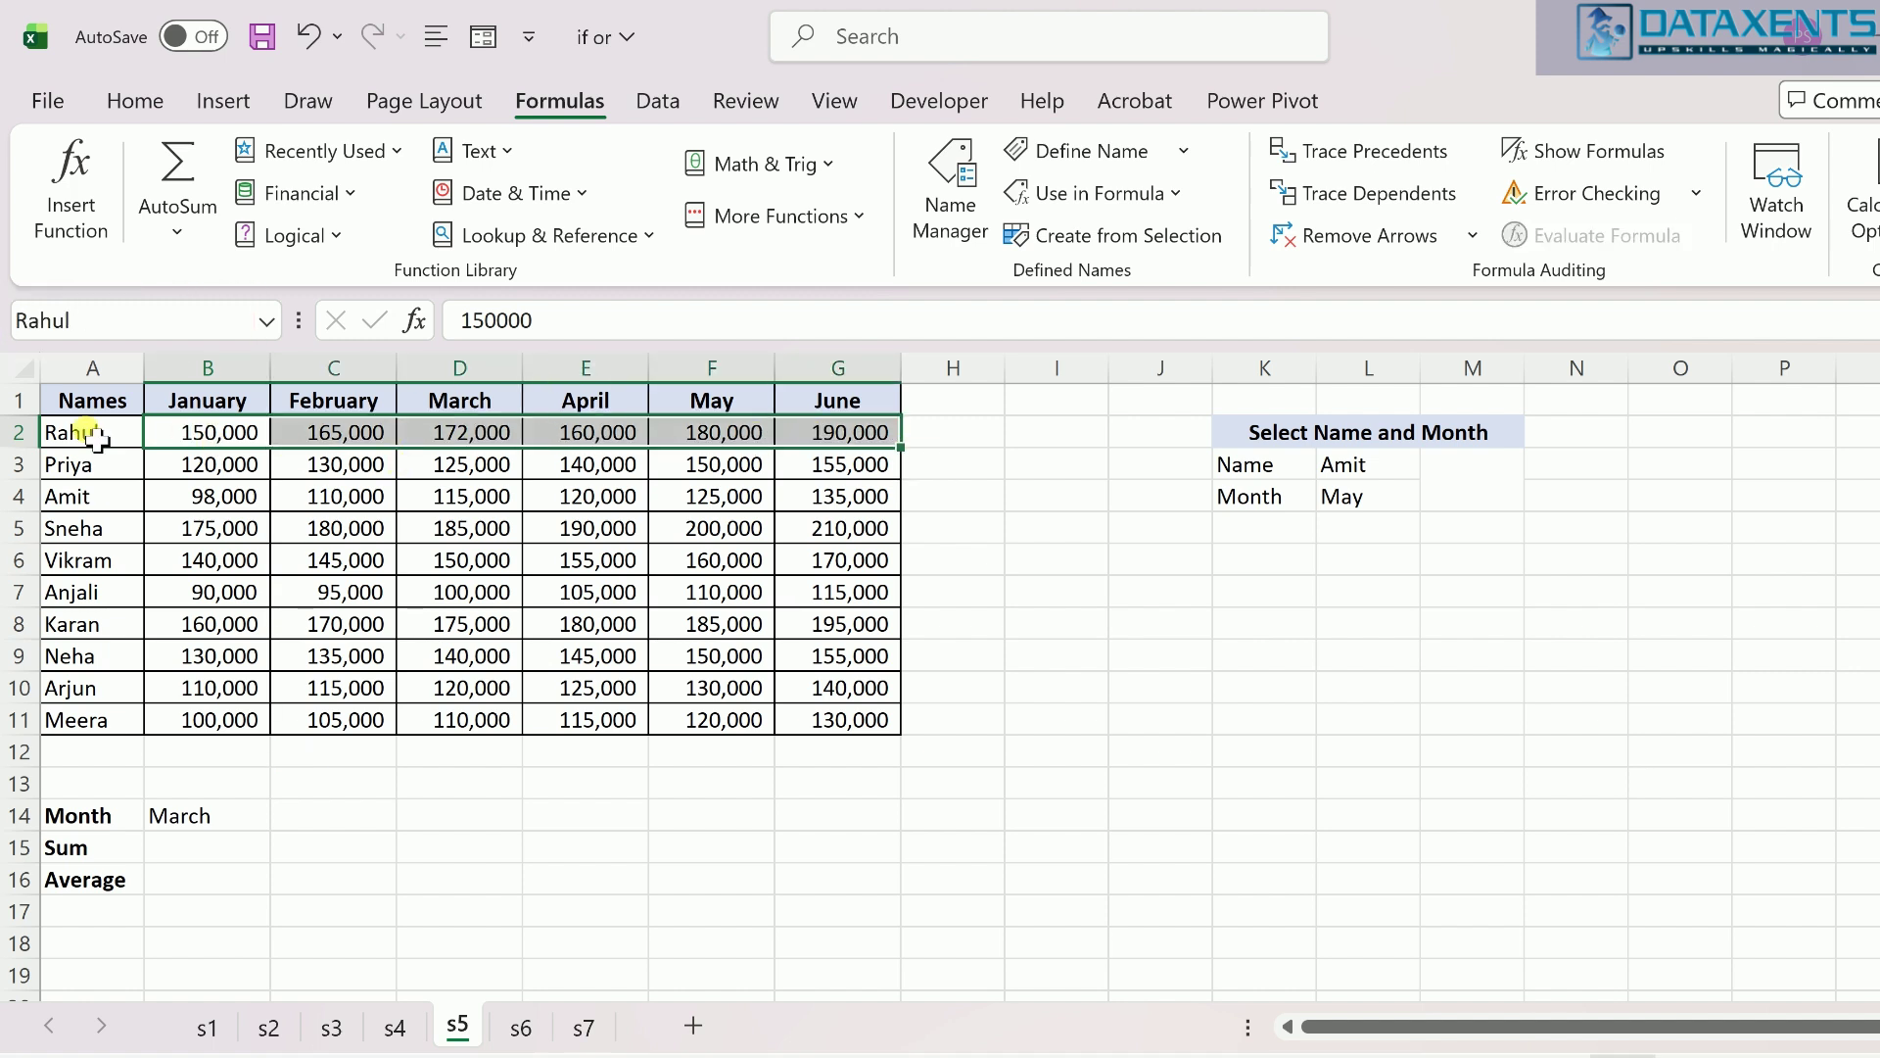
Step: Check the month choices offered in the drop-down list of cell B14
{"action": "left_click", "coordinate": [240, 852]}
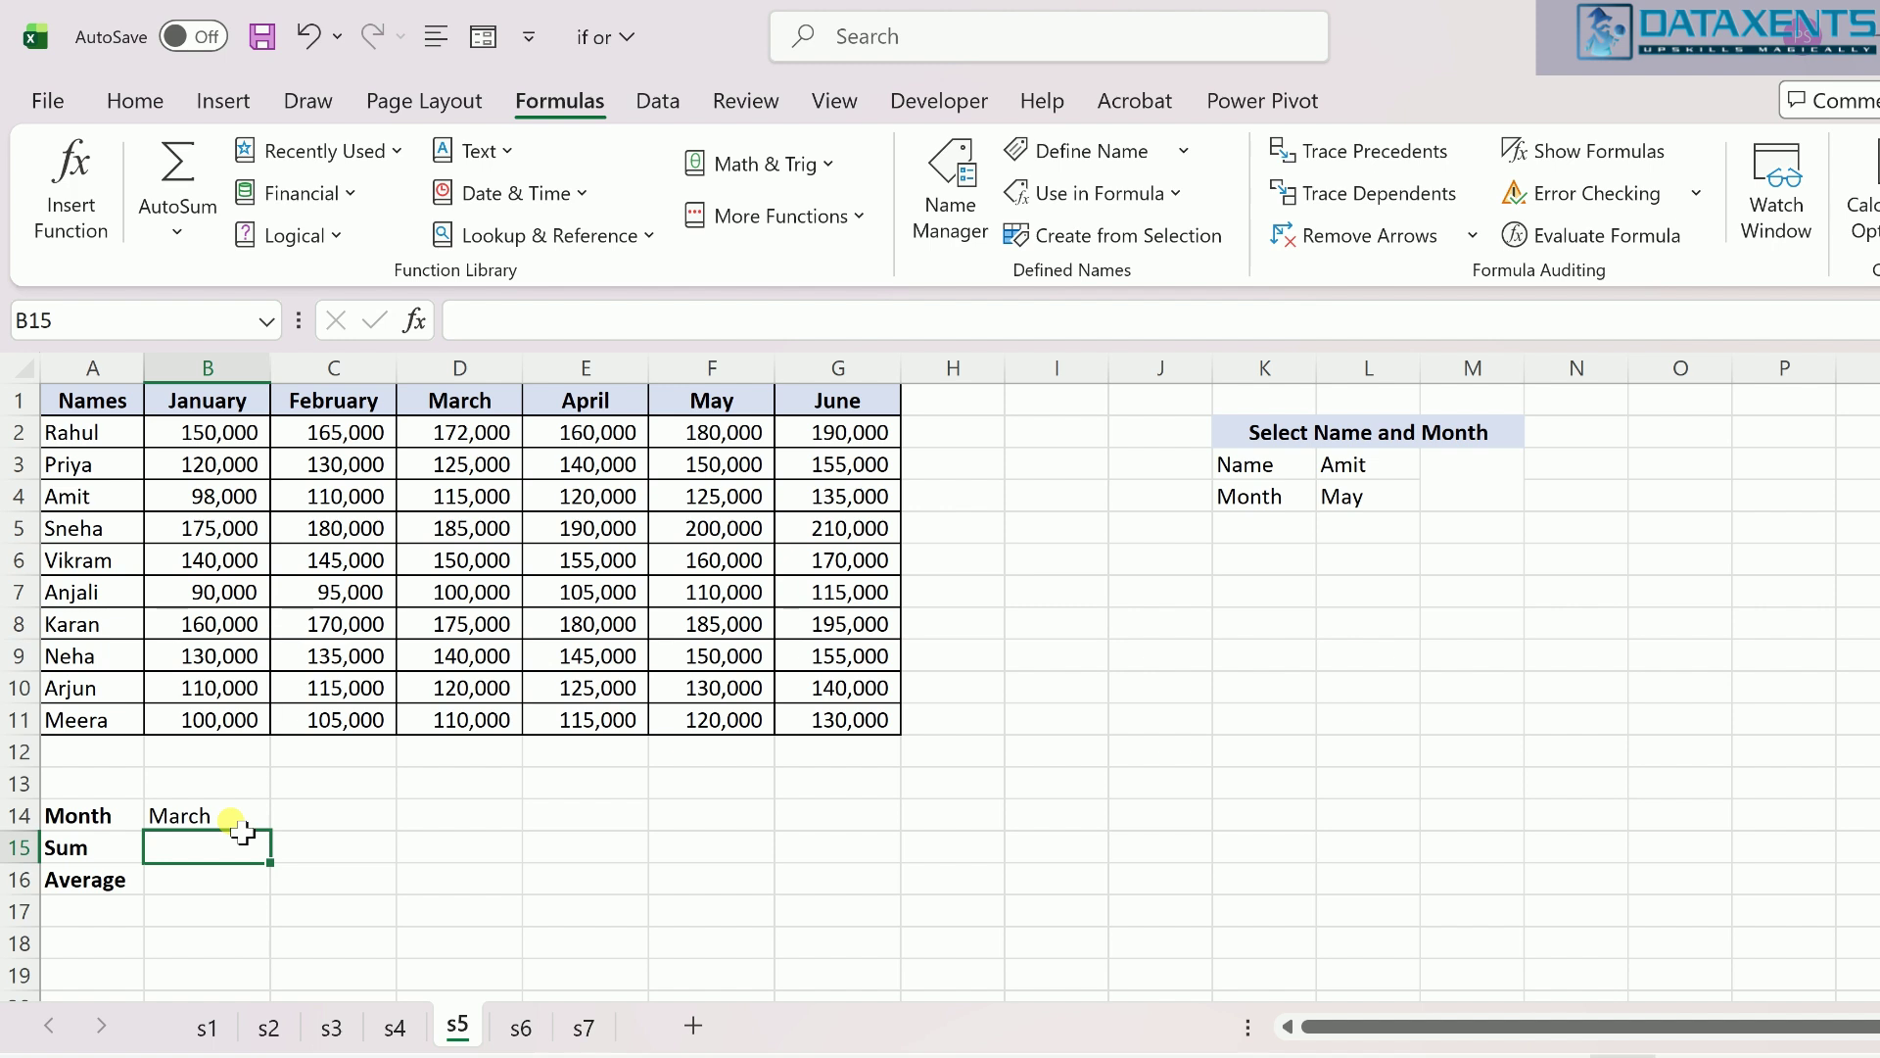
{"action": "left_click", "coordinate": [256, 819]}
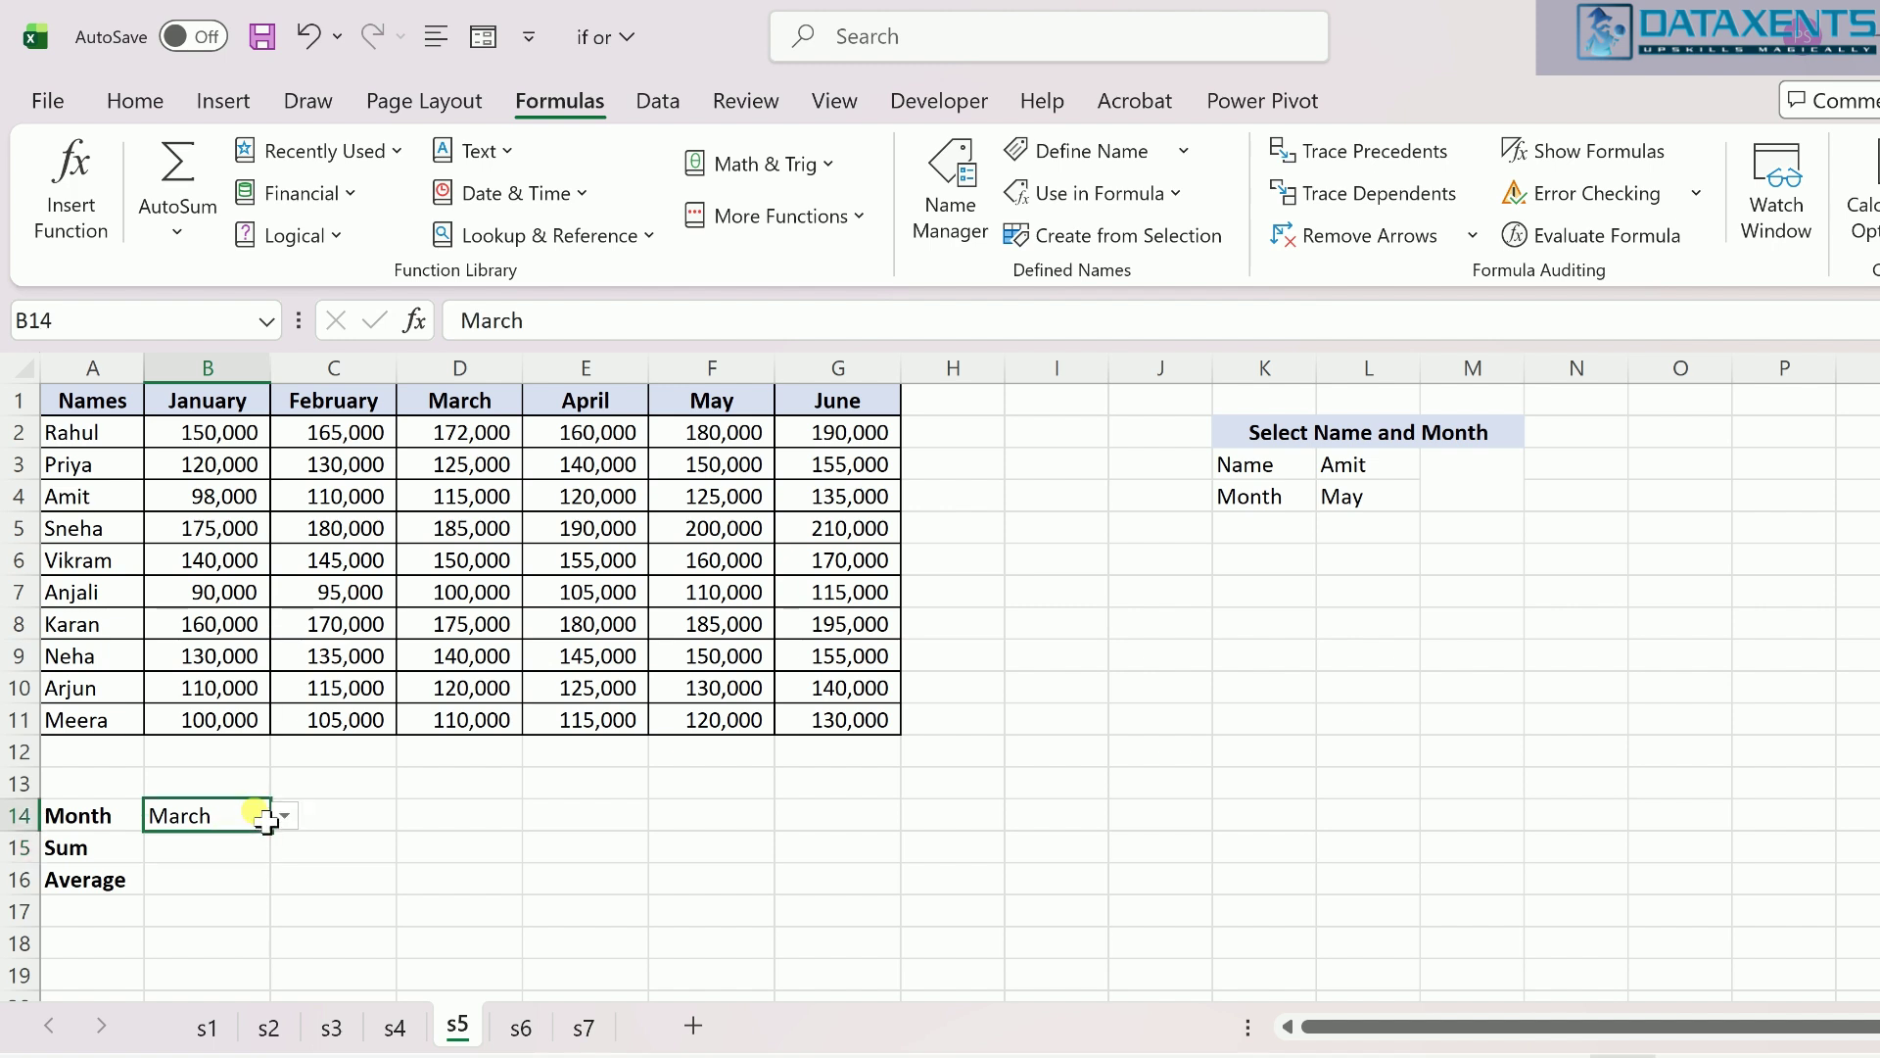
{"action": "left_click", "coordinate": [286, 816]}
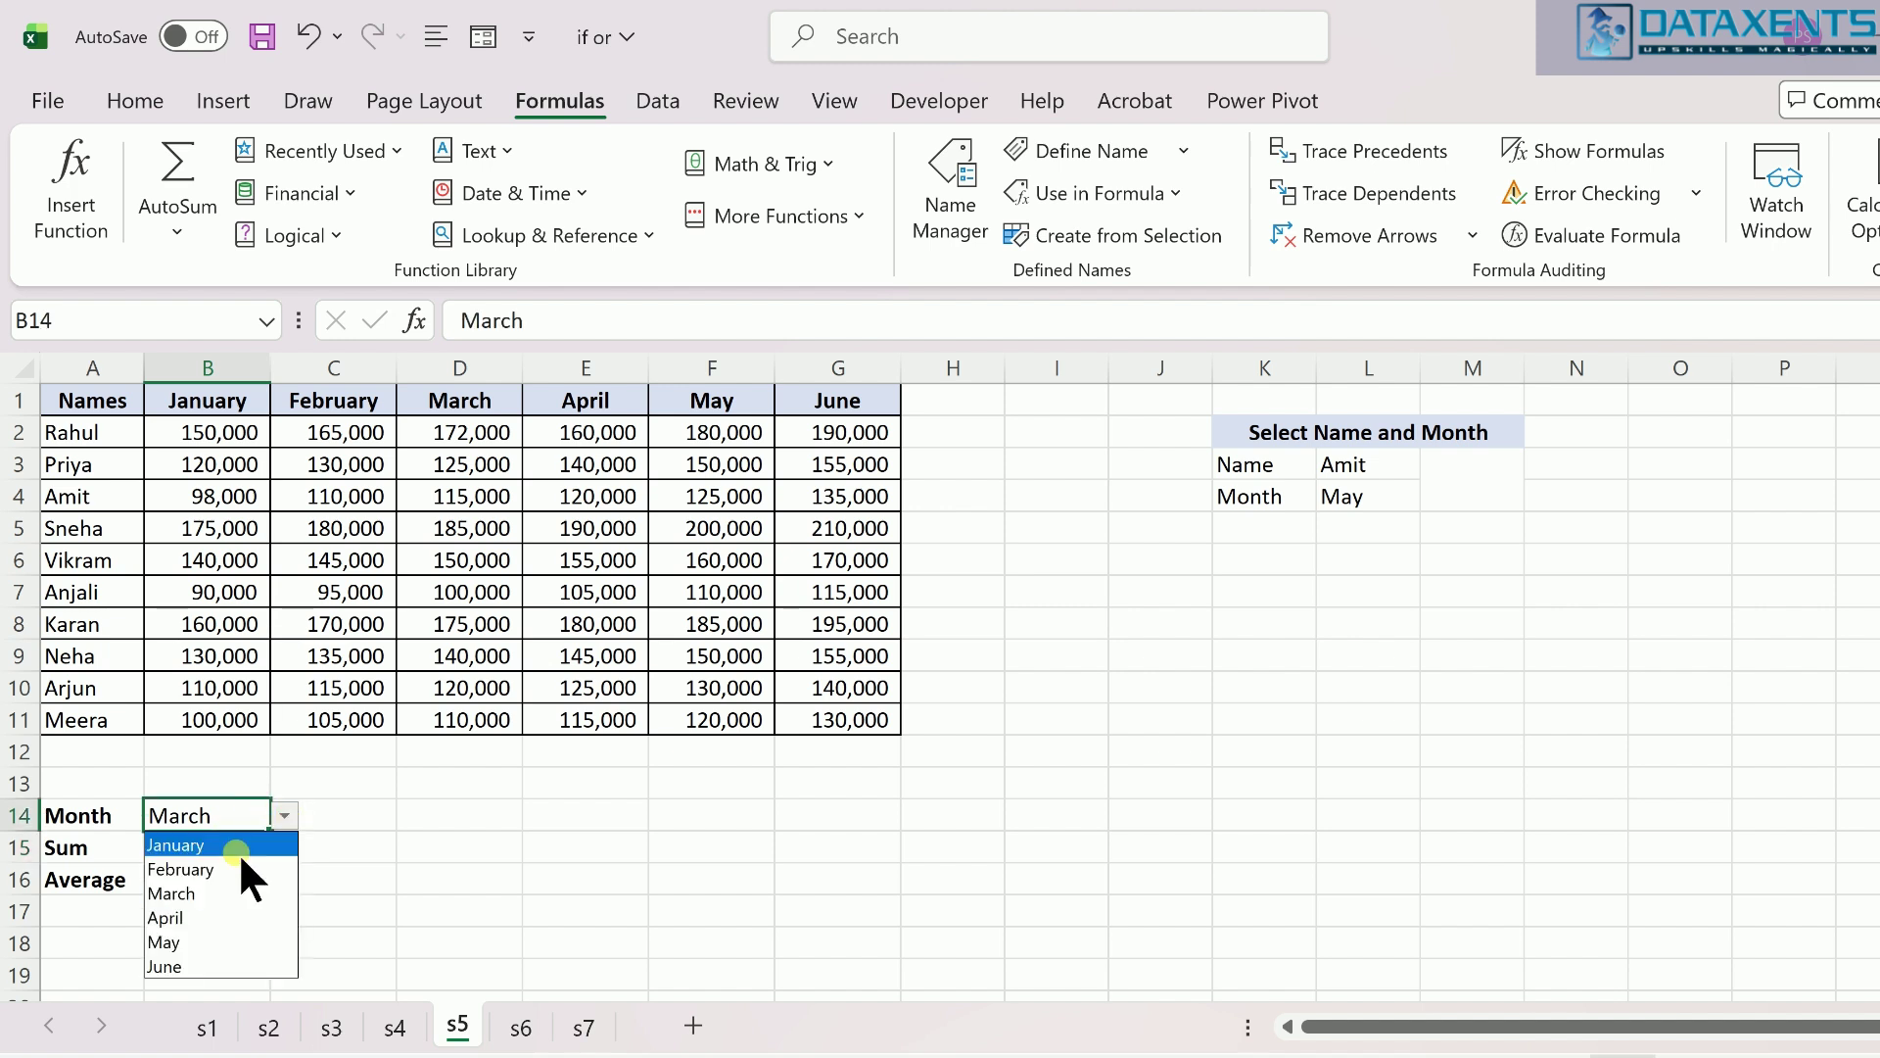
{"action": "key", "text": "Escape"}
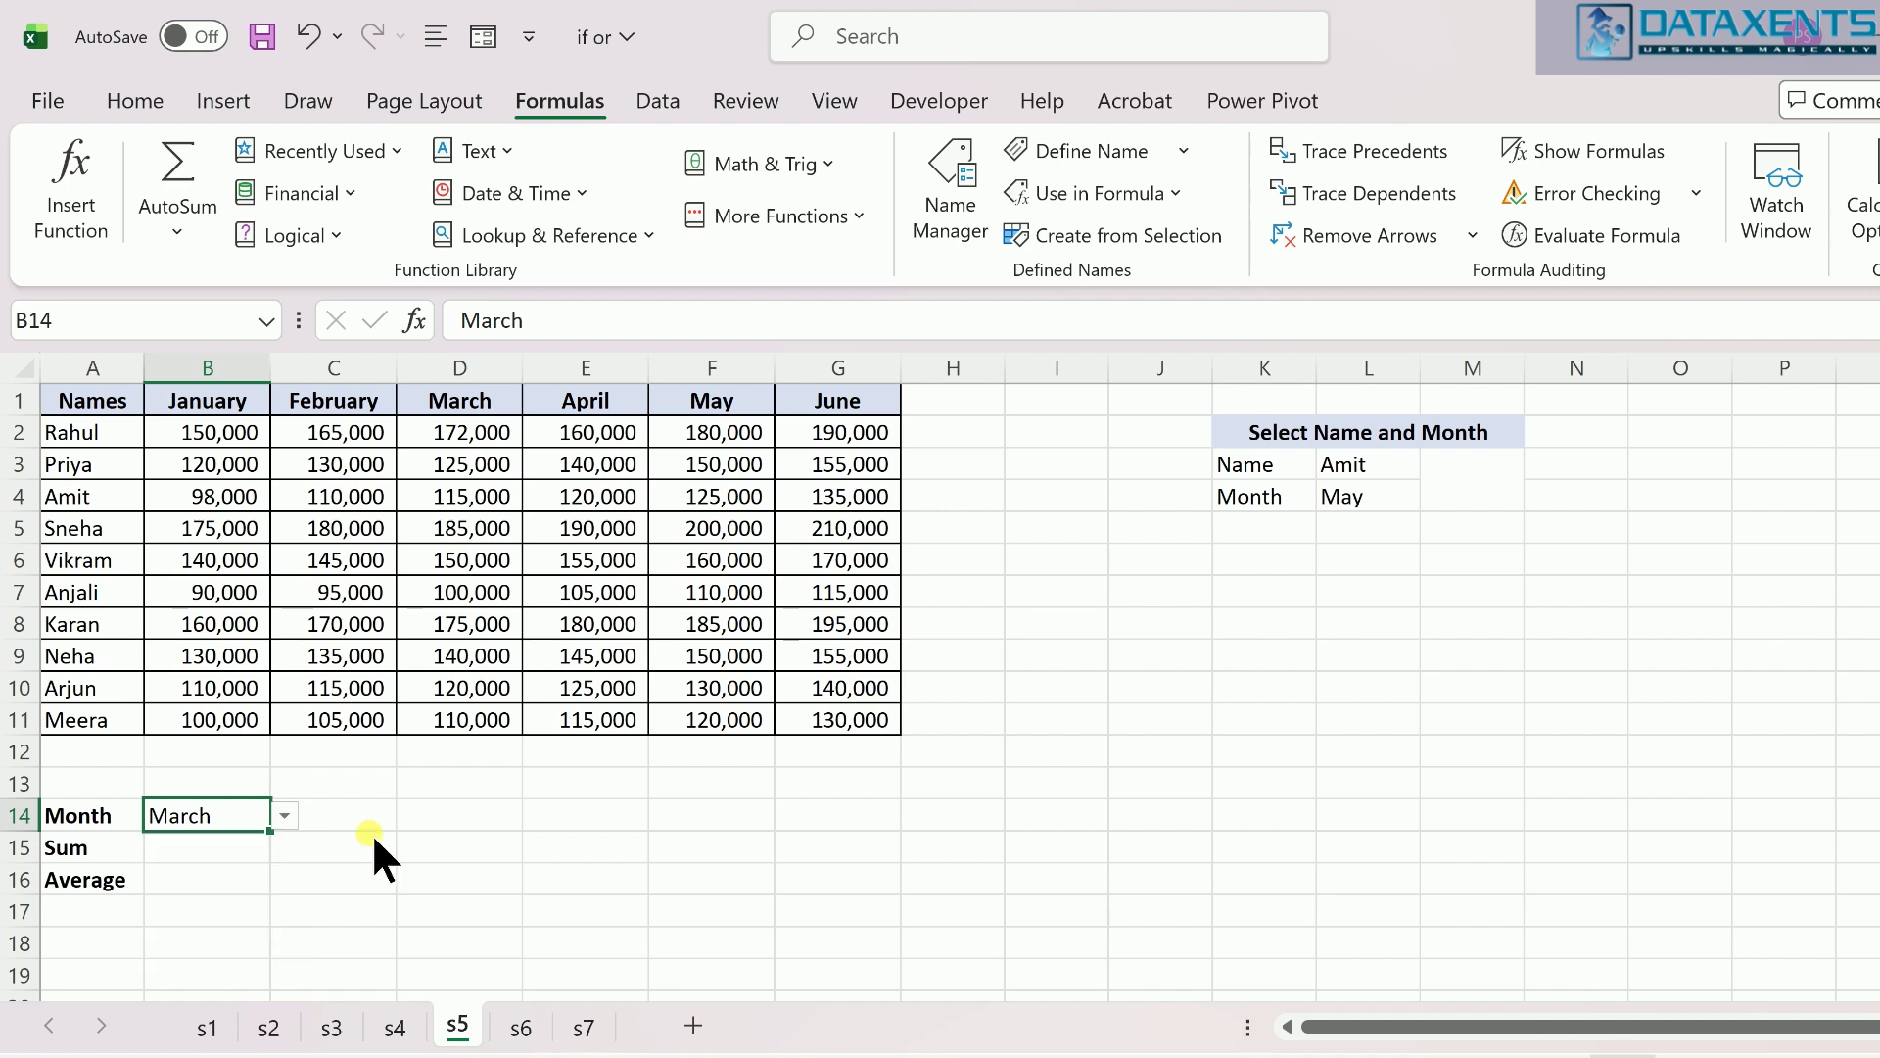
Step: Enter the formula =SUM(INDIRECT(B14)) in cell B15 to total the selected month's named range
{"action": "key", "text": "Return"}
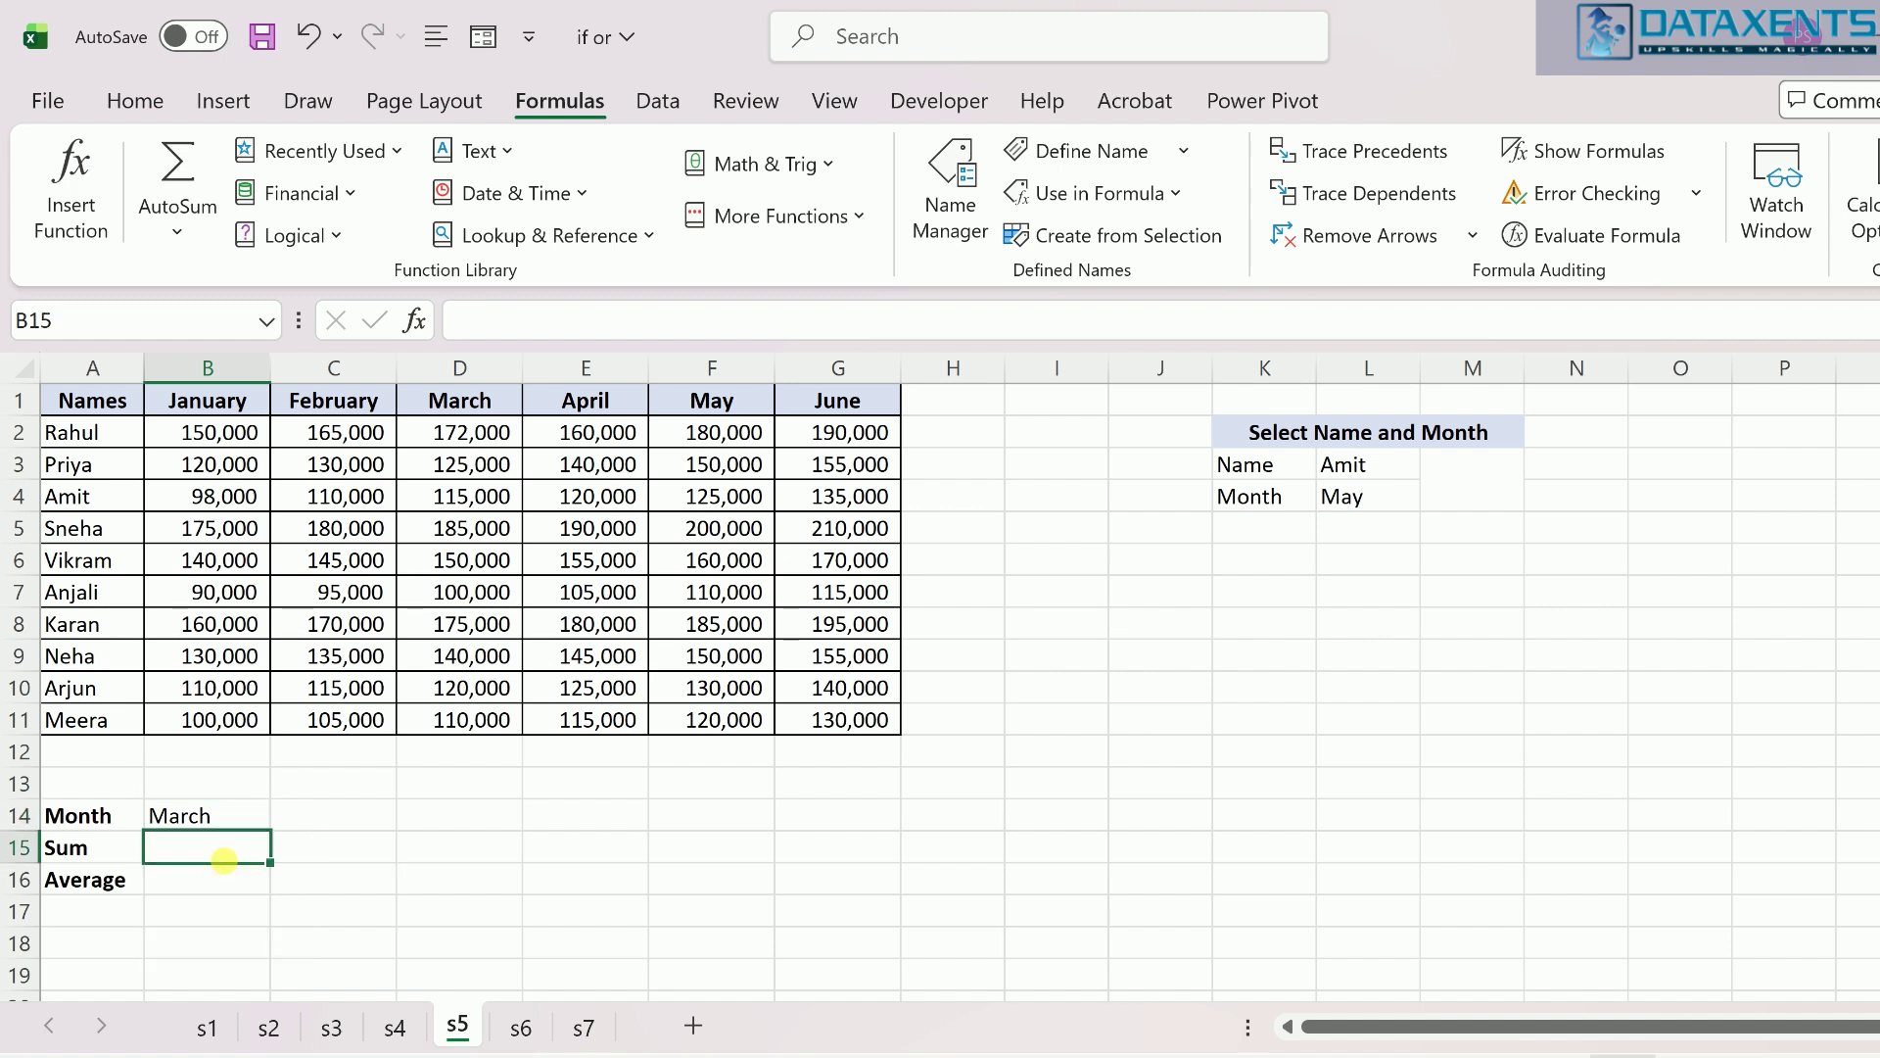
{"action": "type", "text": "=s"}
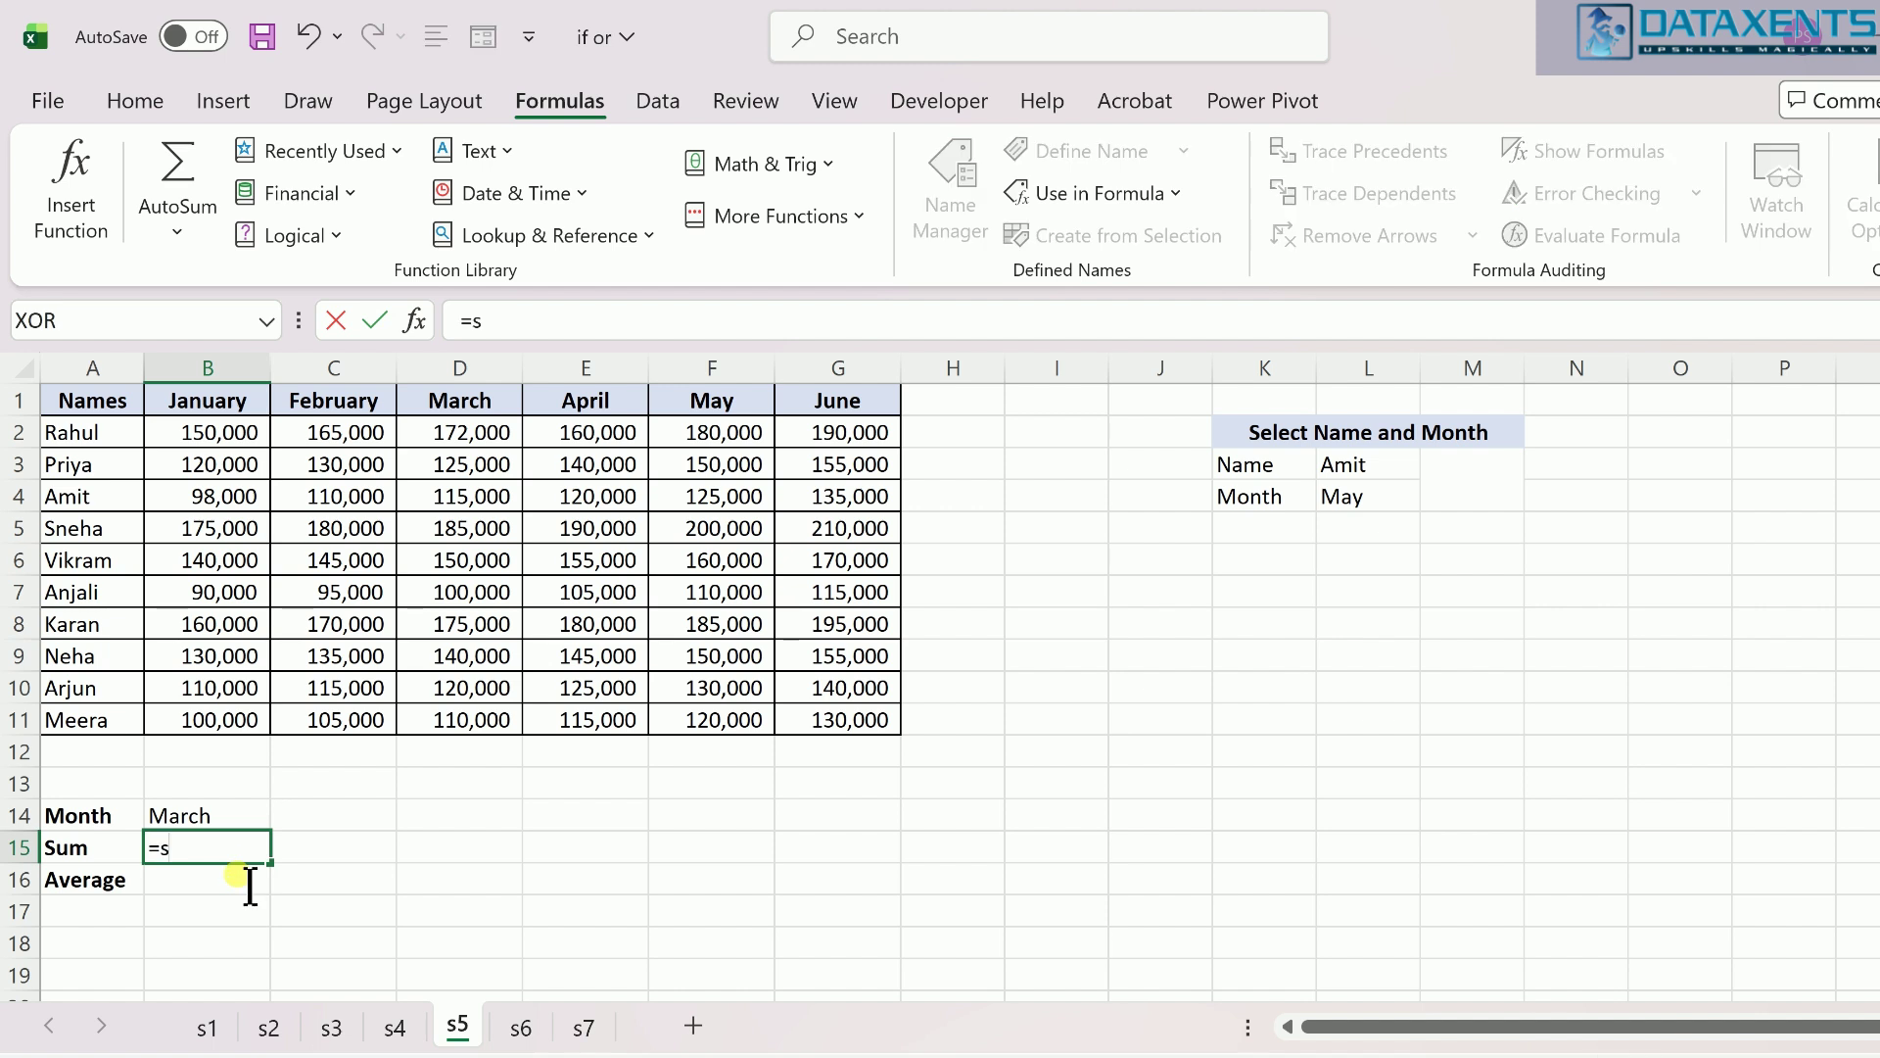
{"action": "type", "text": "um("}
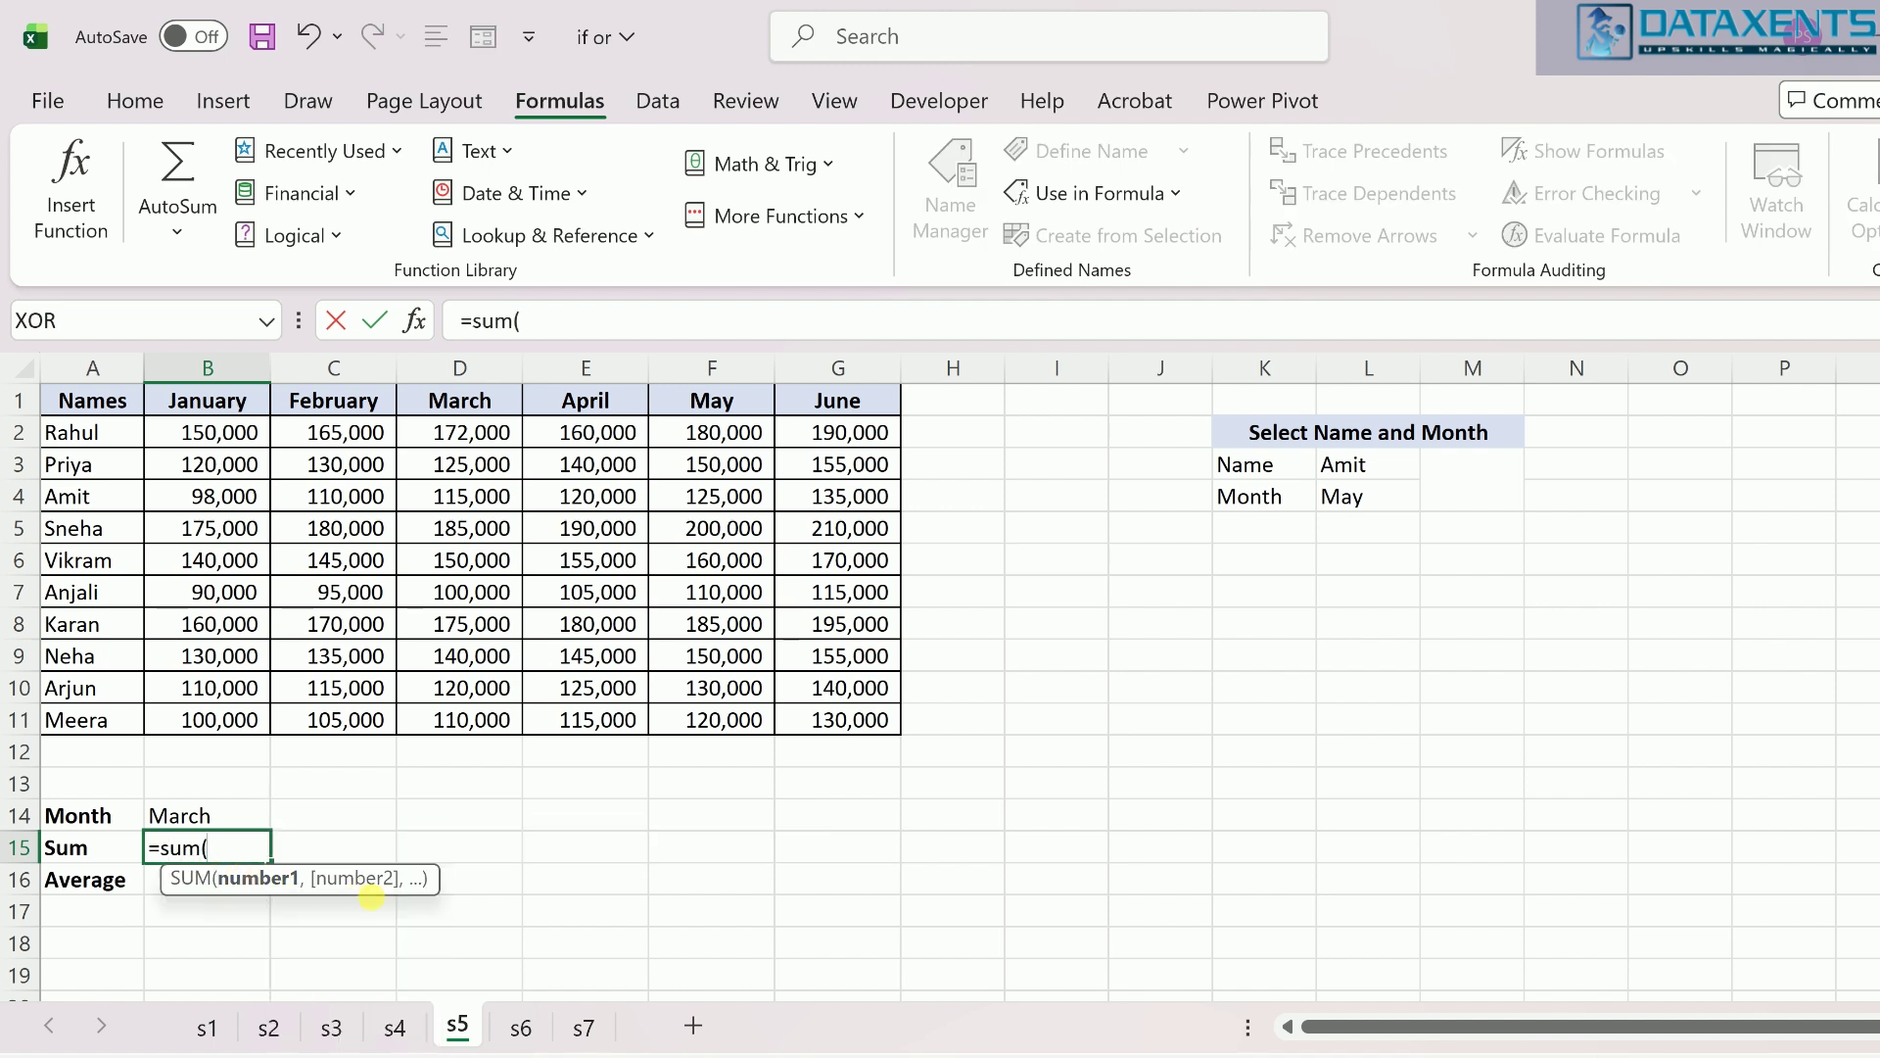
{"action": "type", "text": "indi"}
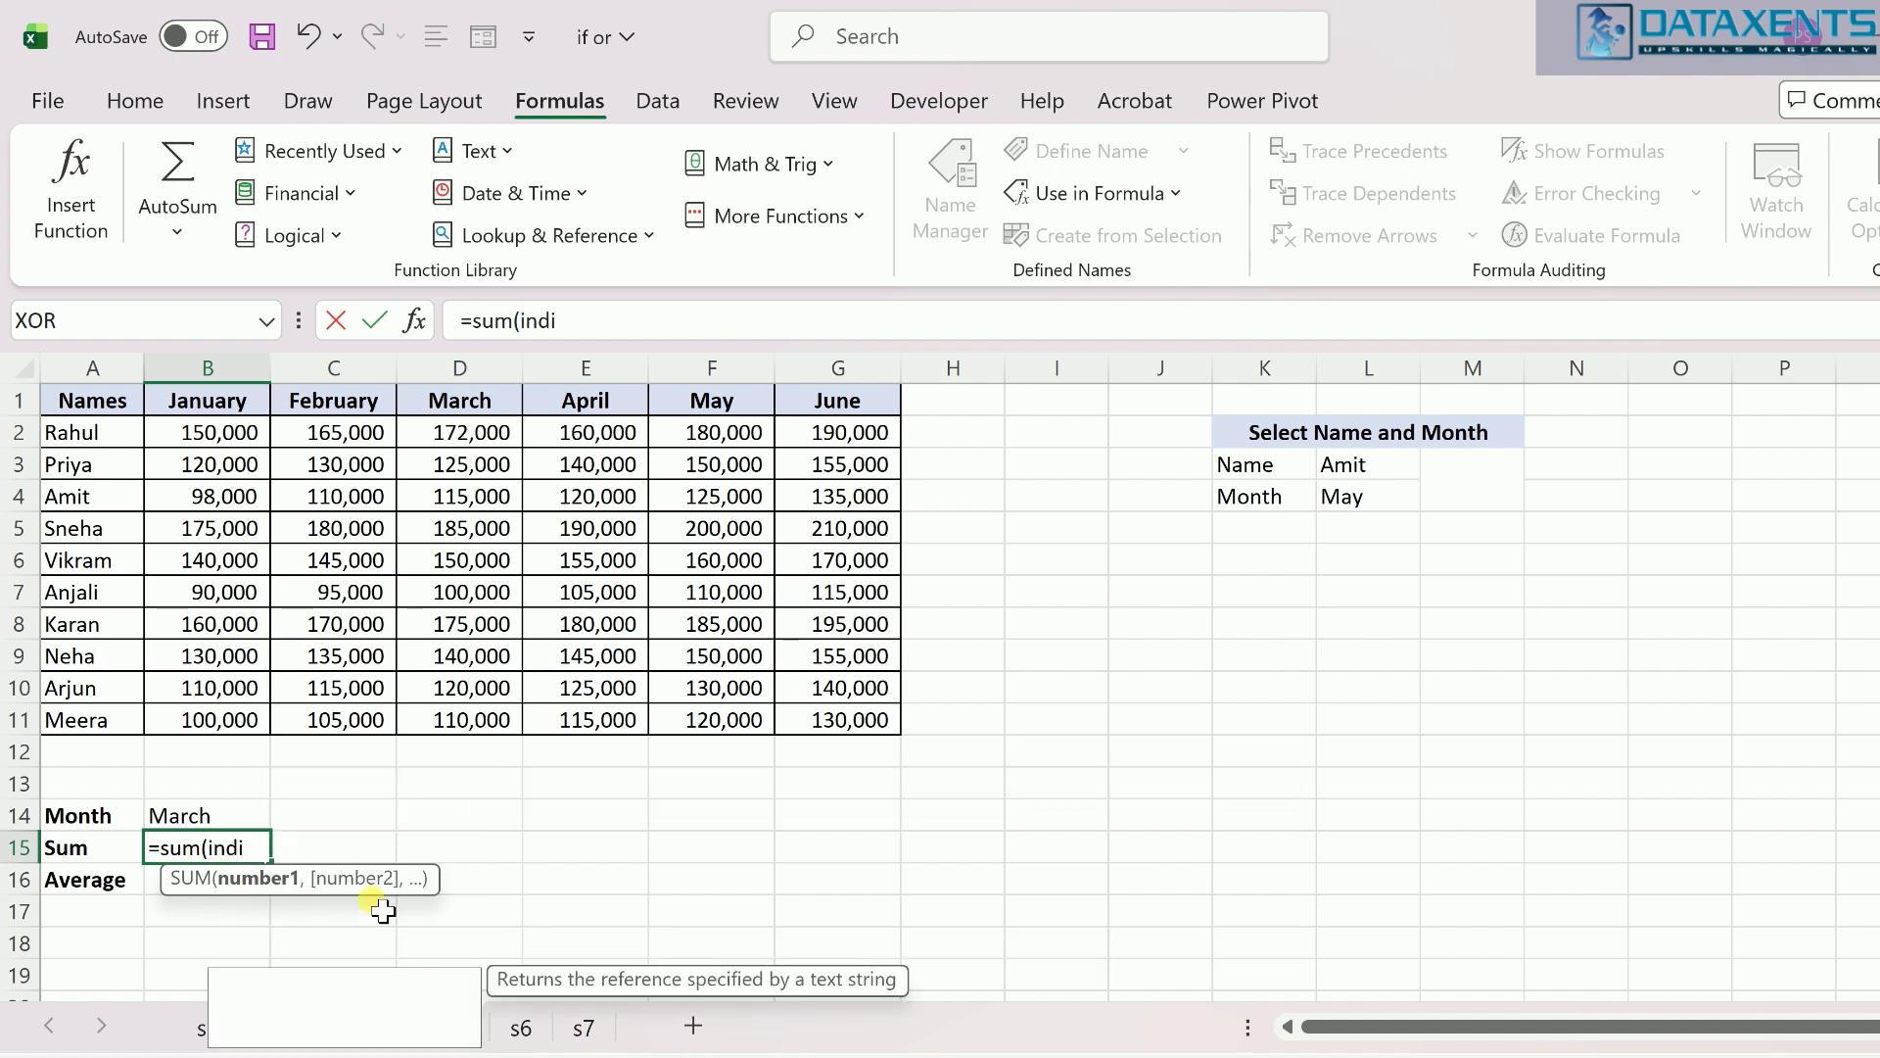
{"action": "type", "text": "rect"}
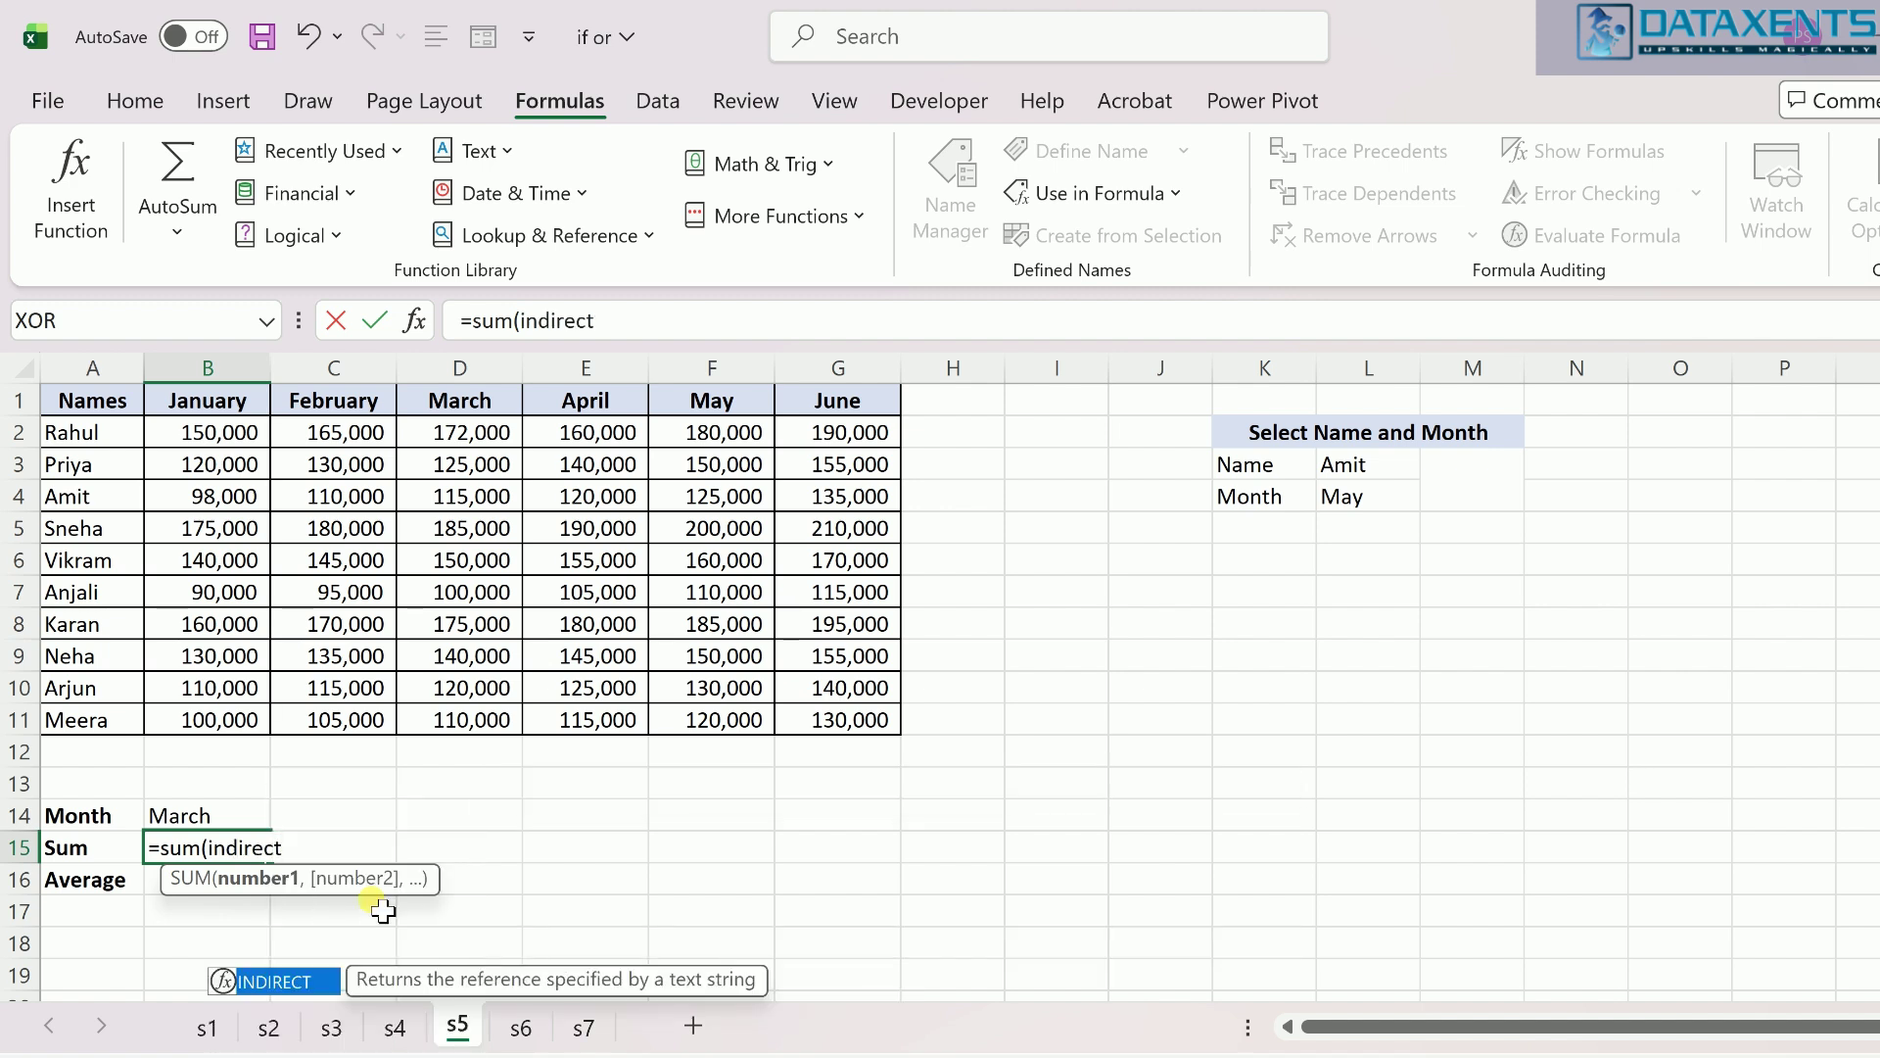
{"action": "type", "text": "("}
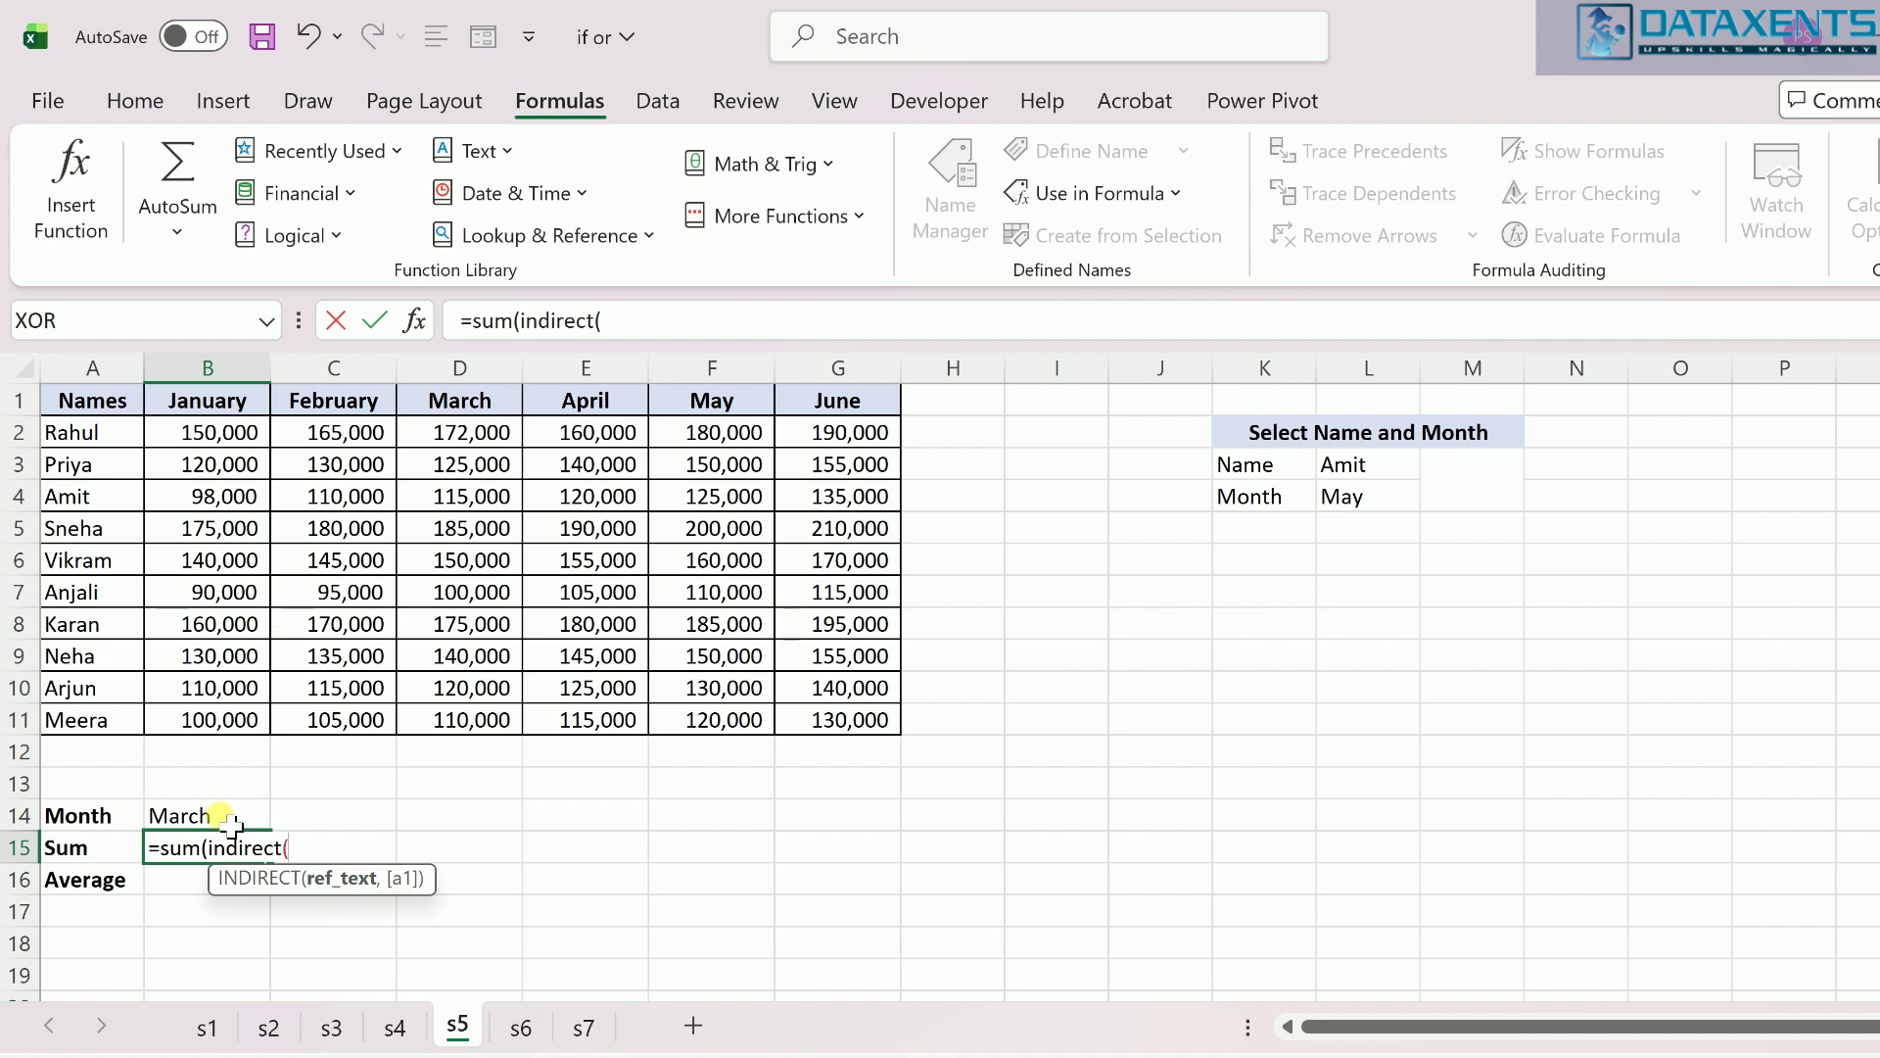
{"action": "left_click", "coordinate": [231, 826]}
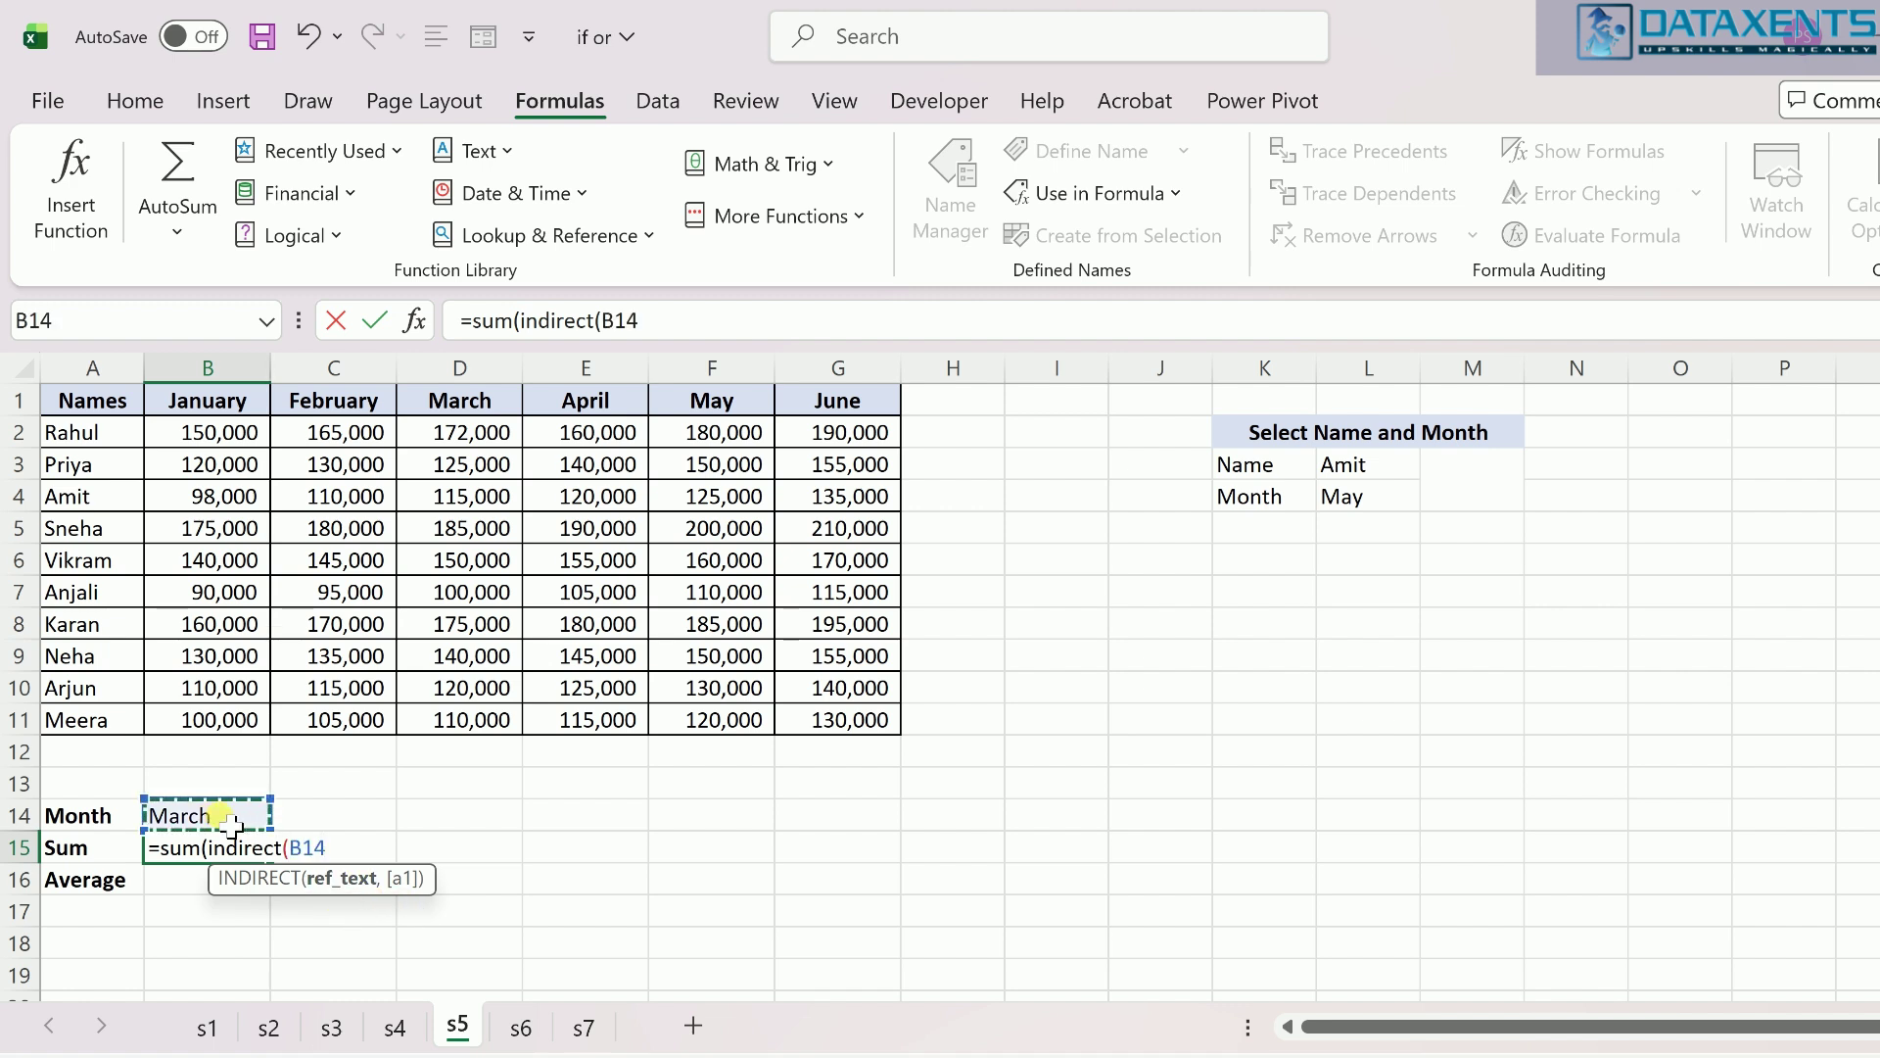
{"action": "type", "text": ")"}
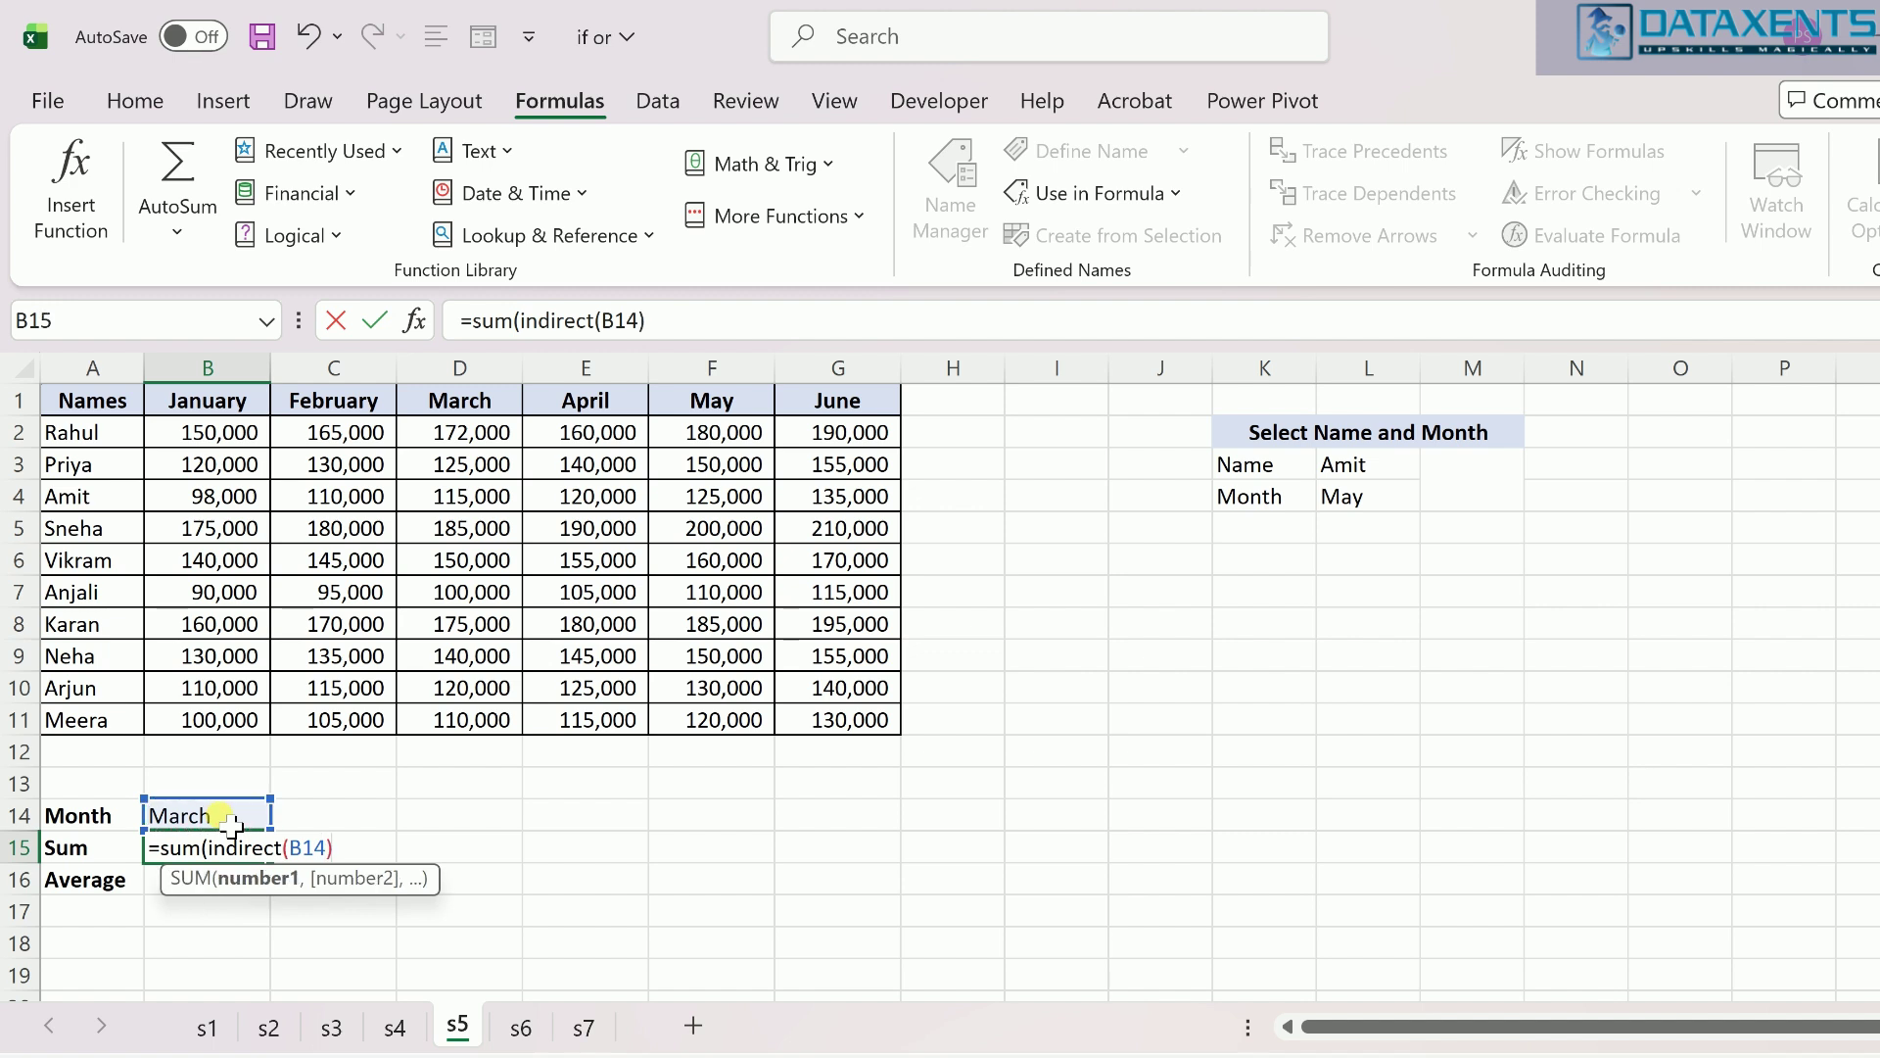
{"action": "type", "text": ")"}
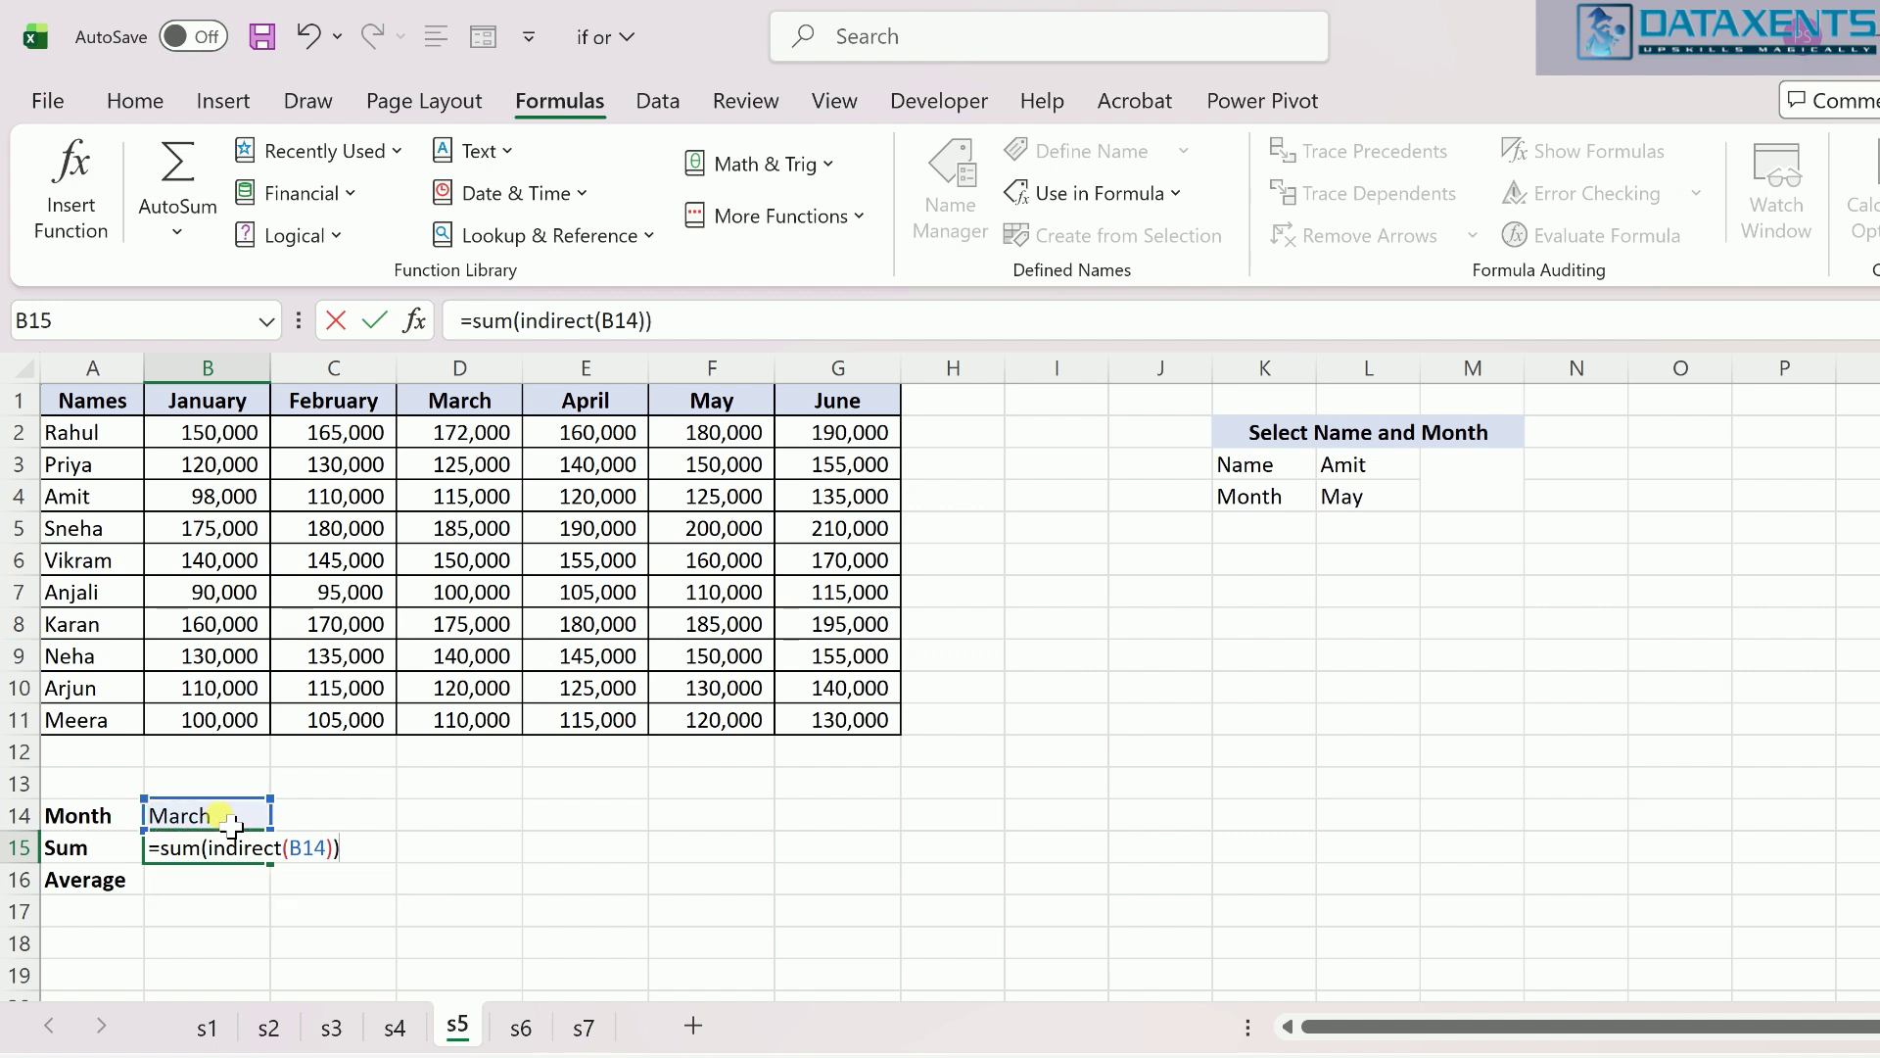
{"action": "key", "text": "Return"}
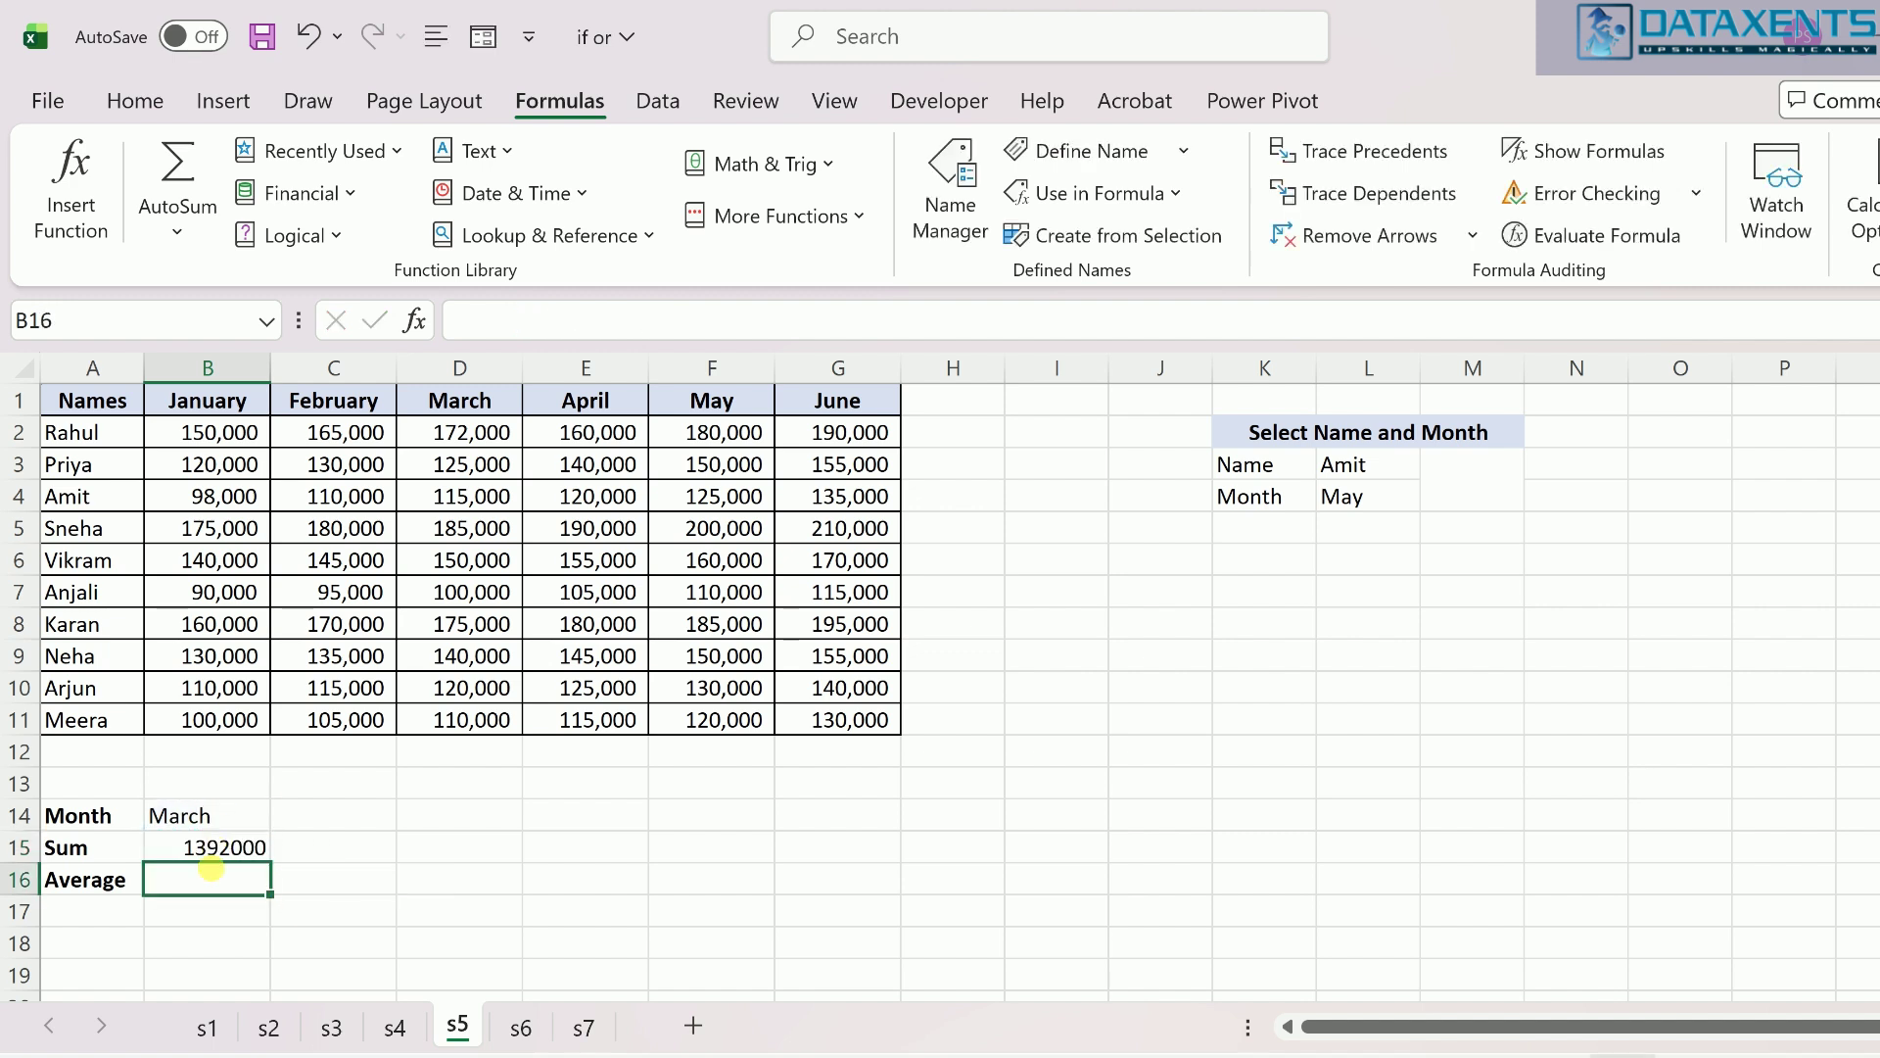
Step: Change the month in cell B14 to January to test the Sum formula
{"action": "left_click", "coordinate": [240, 821]}
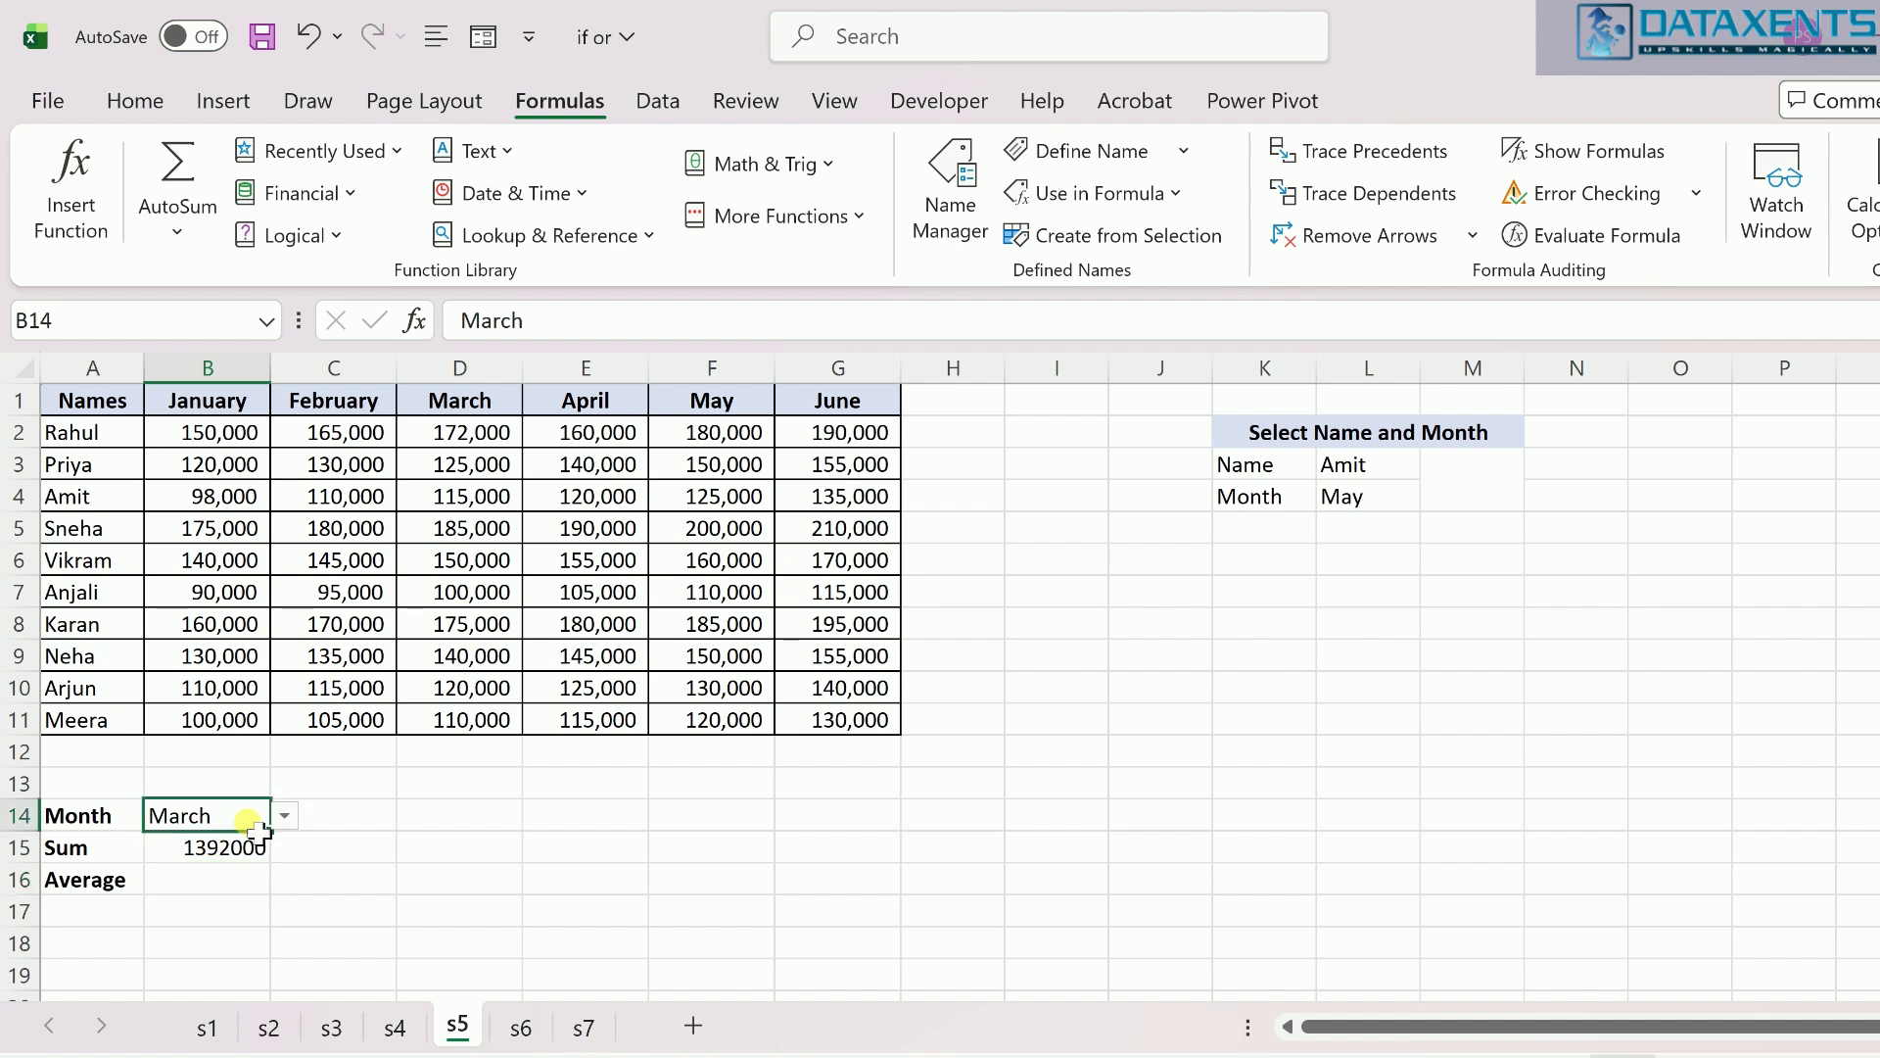
{"action": "left_click", "coordinate": [281, 819]}
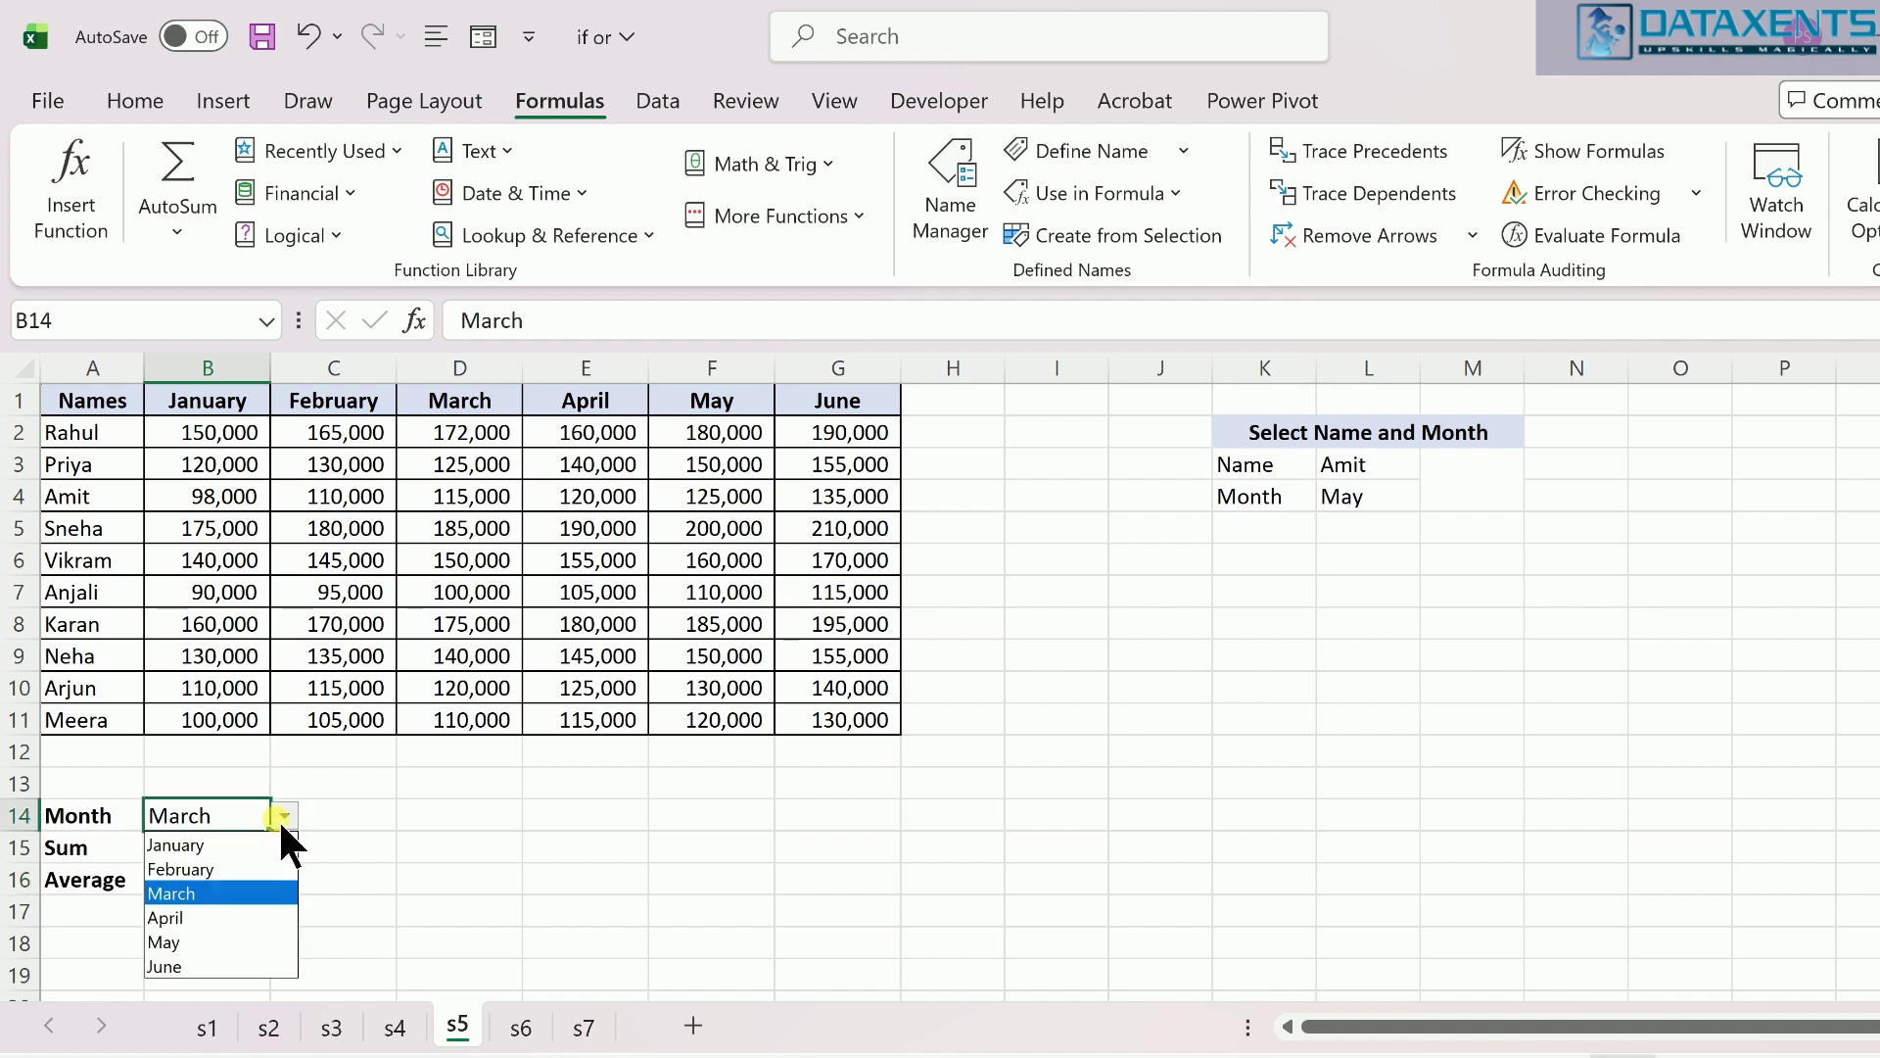
{"action": "left_click", "coordinate": [227, 843]}
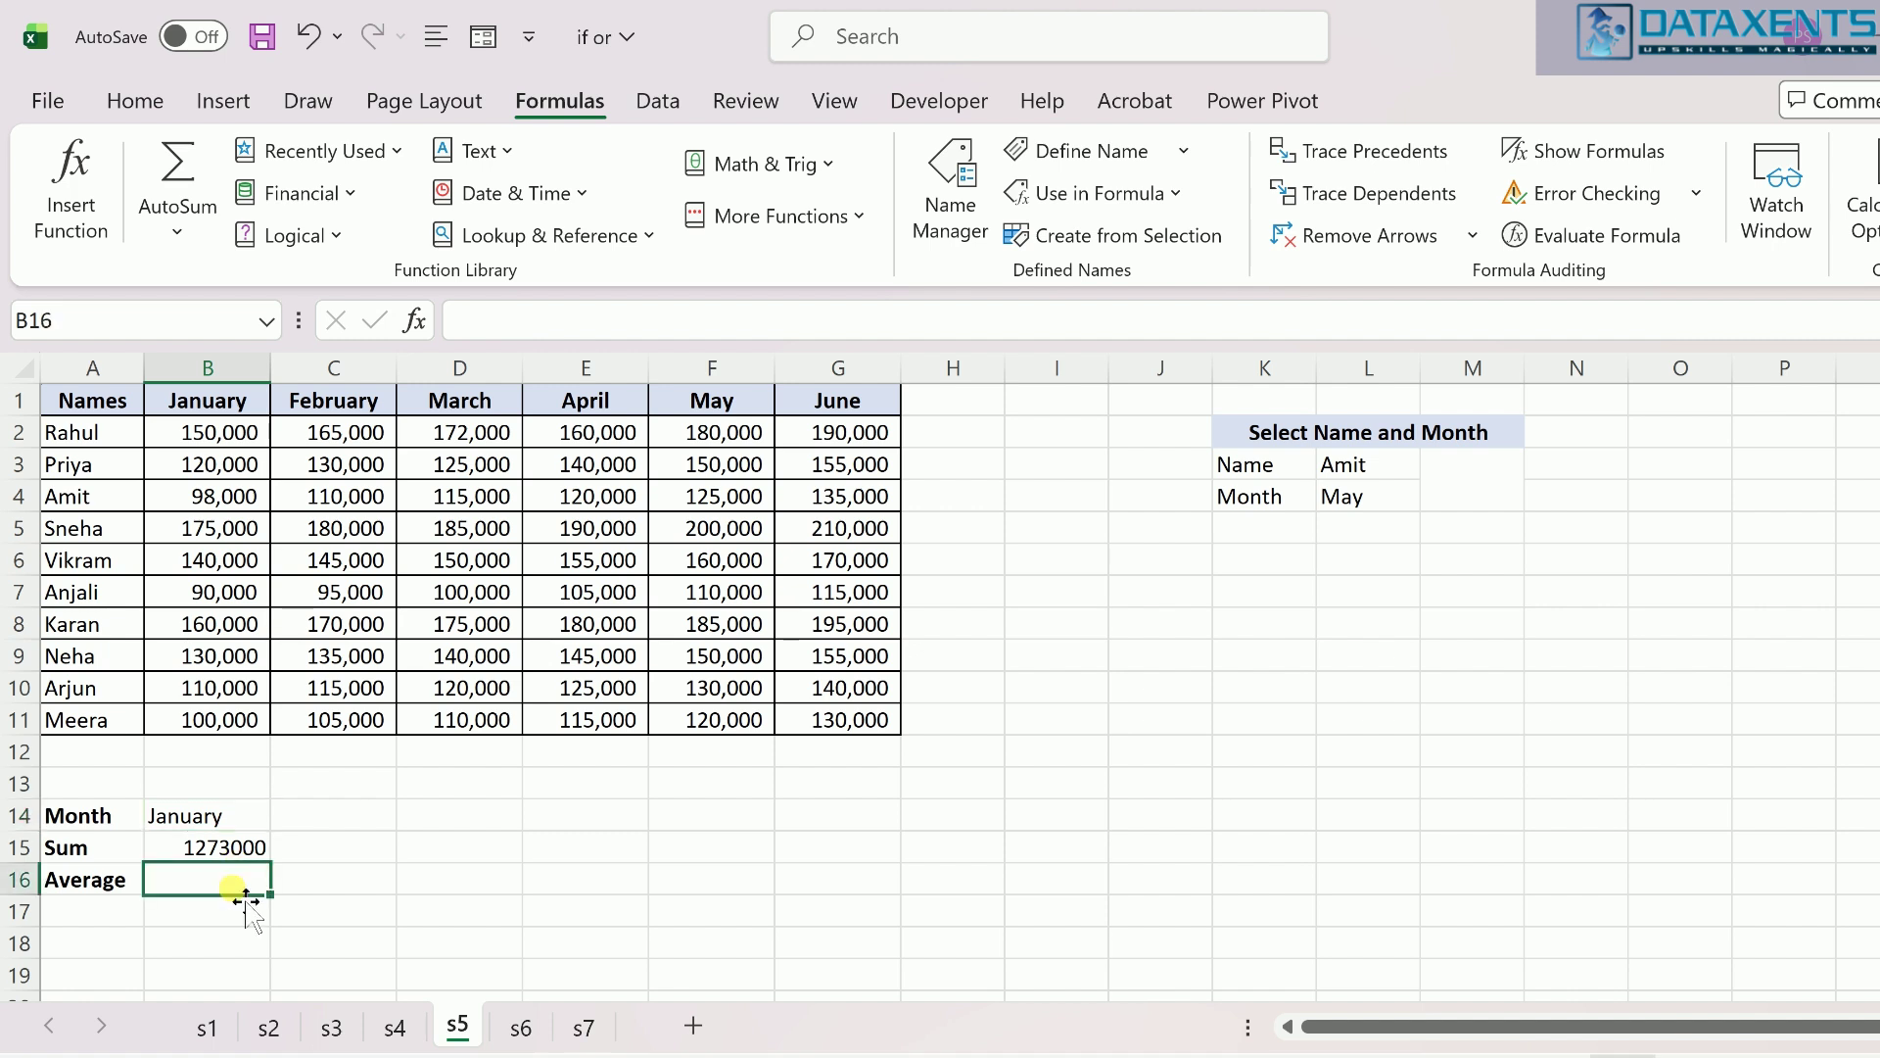
Step: Enter the formula =AVERAGE(INDIRECT(B14)) in cell B16 to average the selected month's named range
{"action": "type", "text": "=avera"}
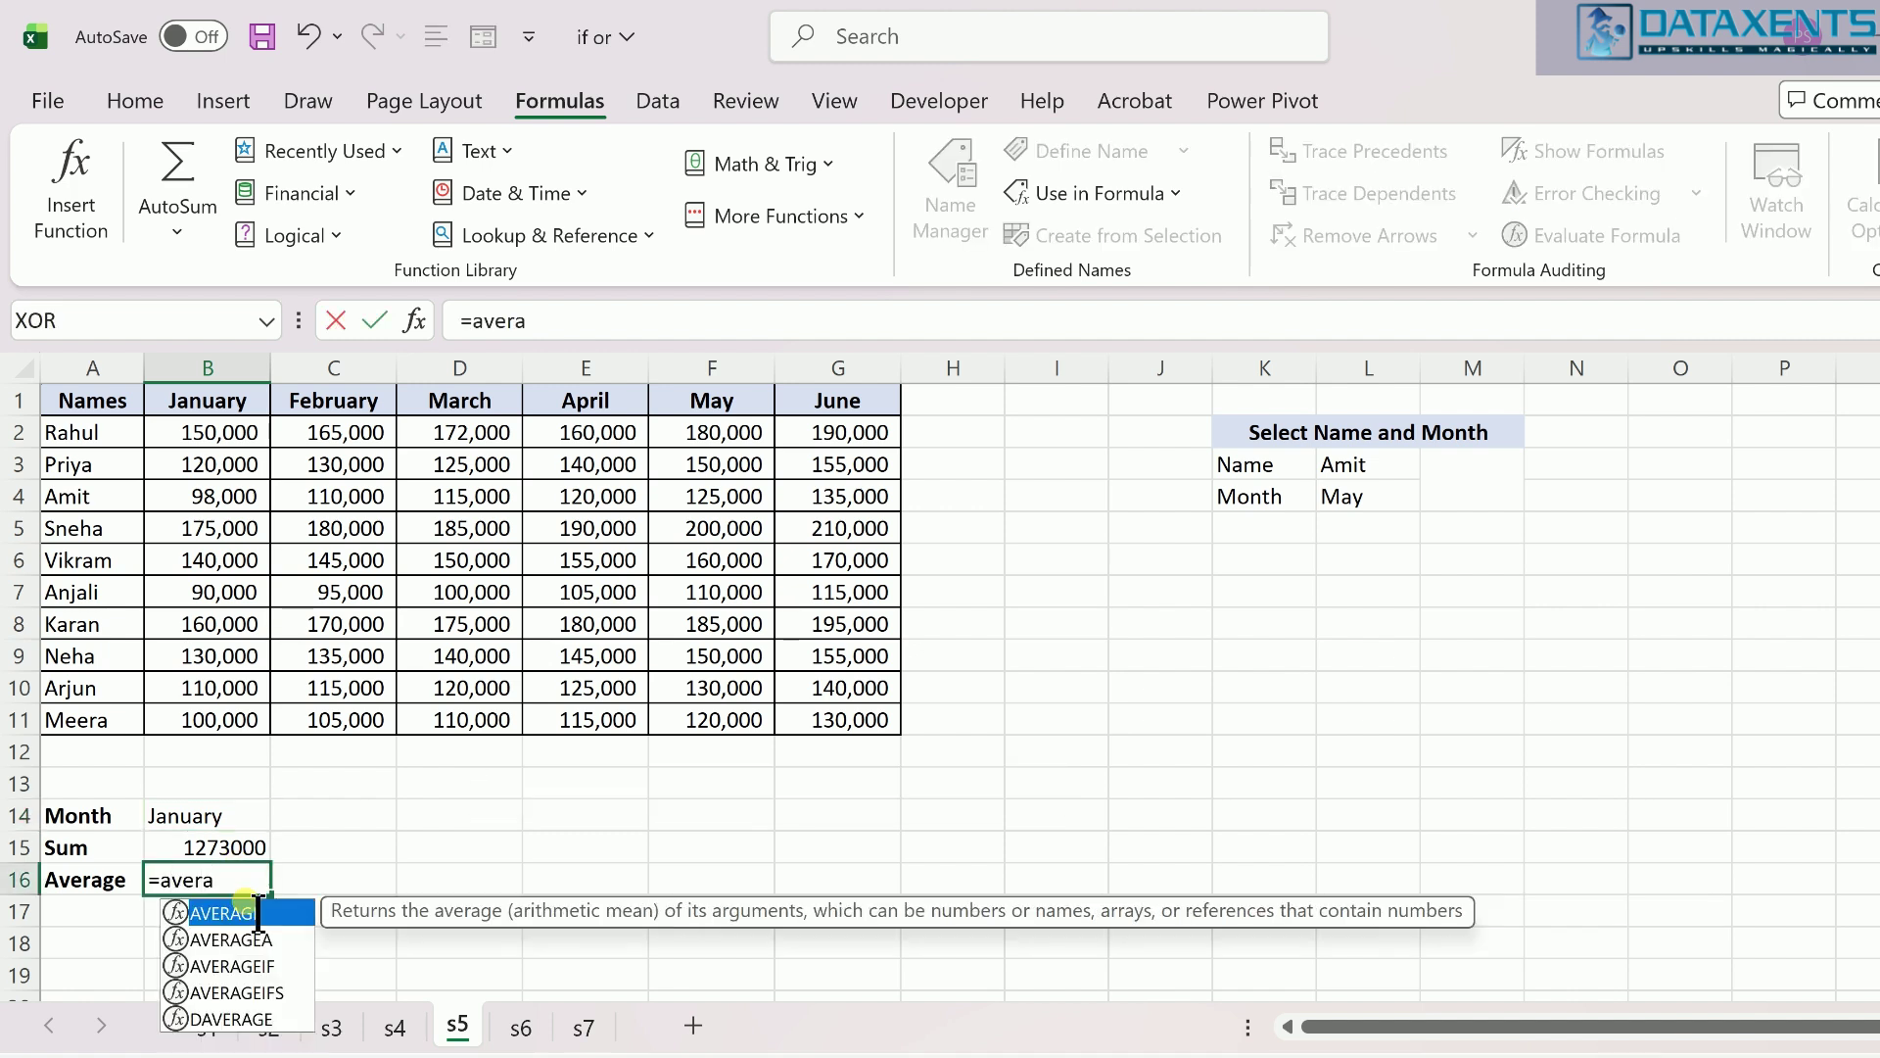
{"action": "double_click", "coordinate": [258, 913]}
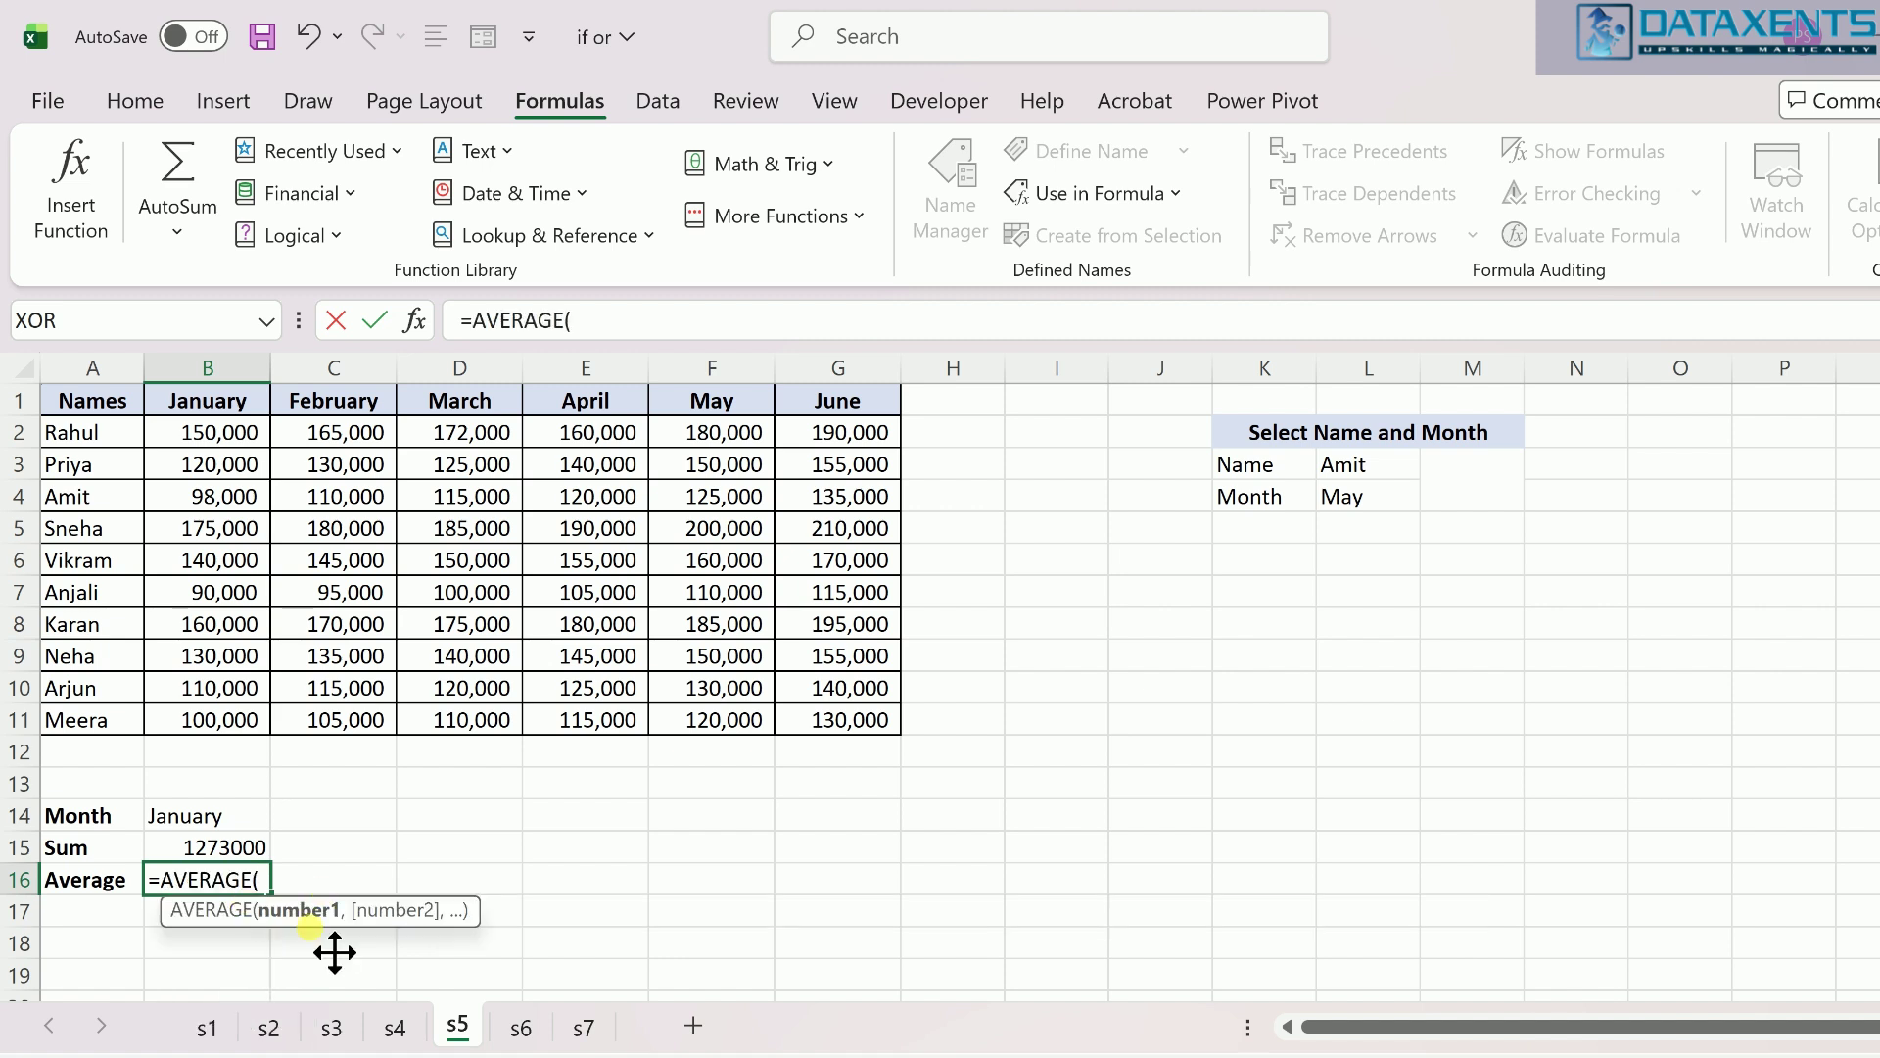
{"action": "type", "text": "i"}
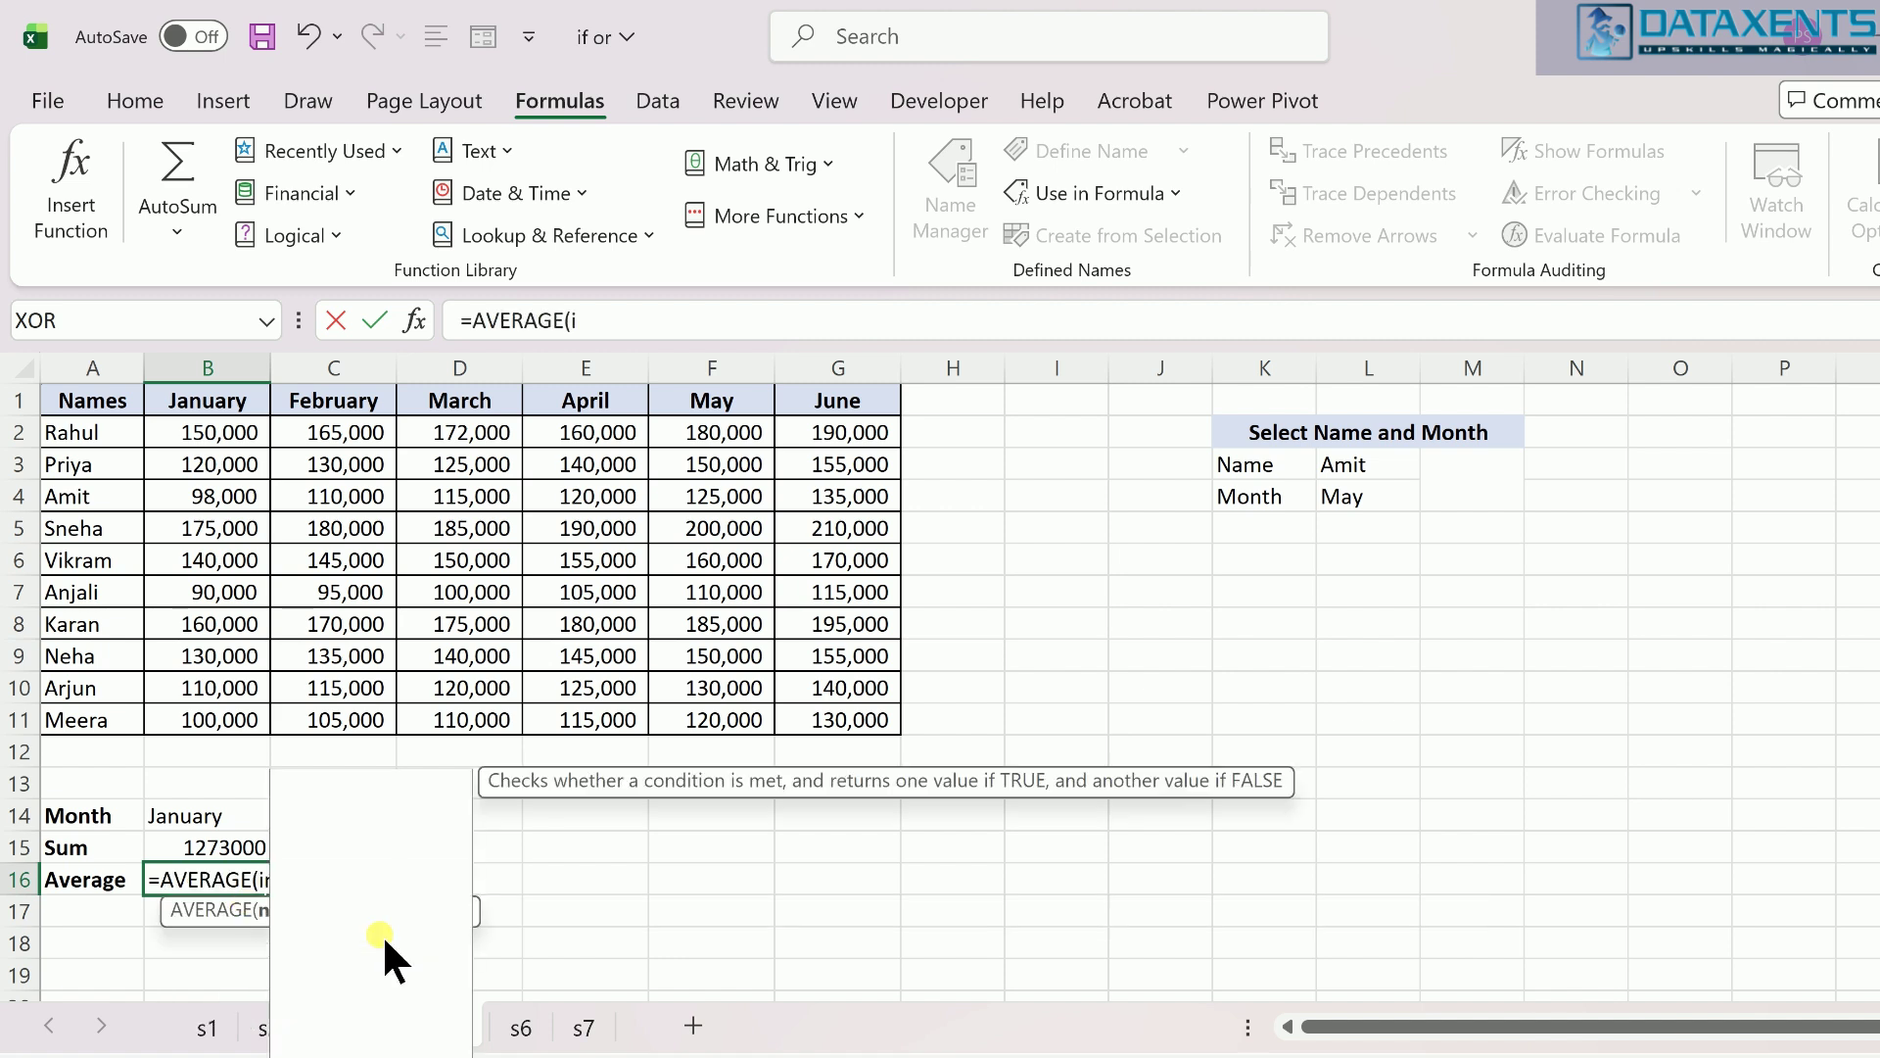
{"action": "type", "text": "ndirect("}
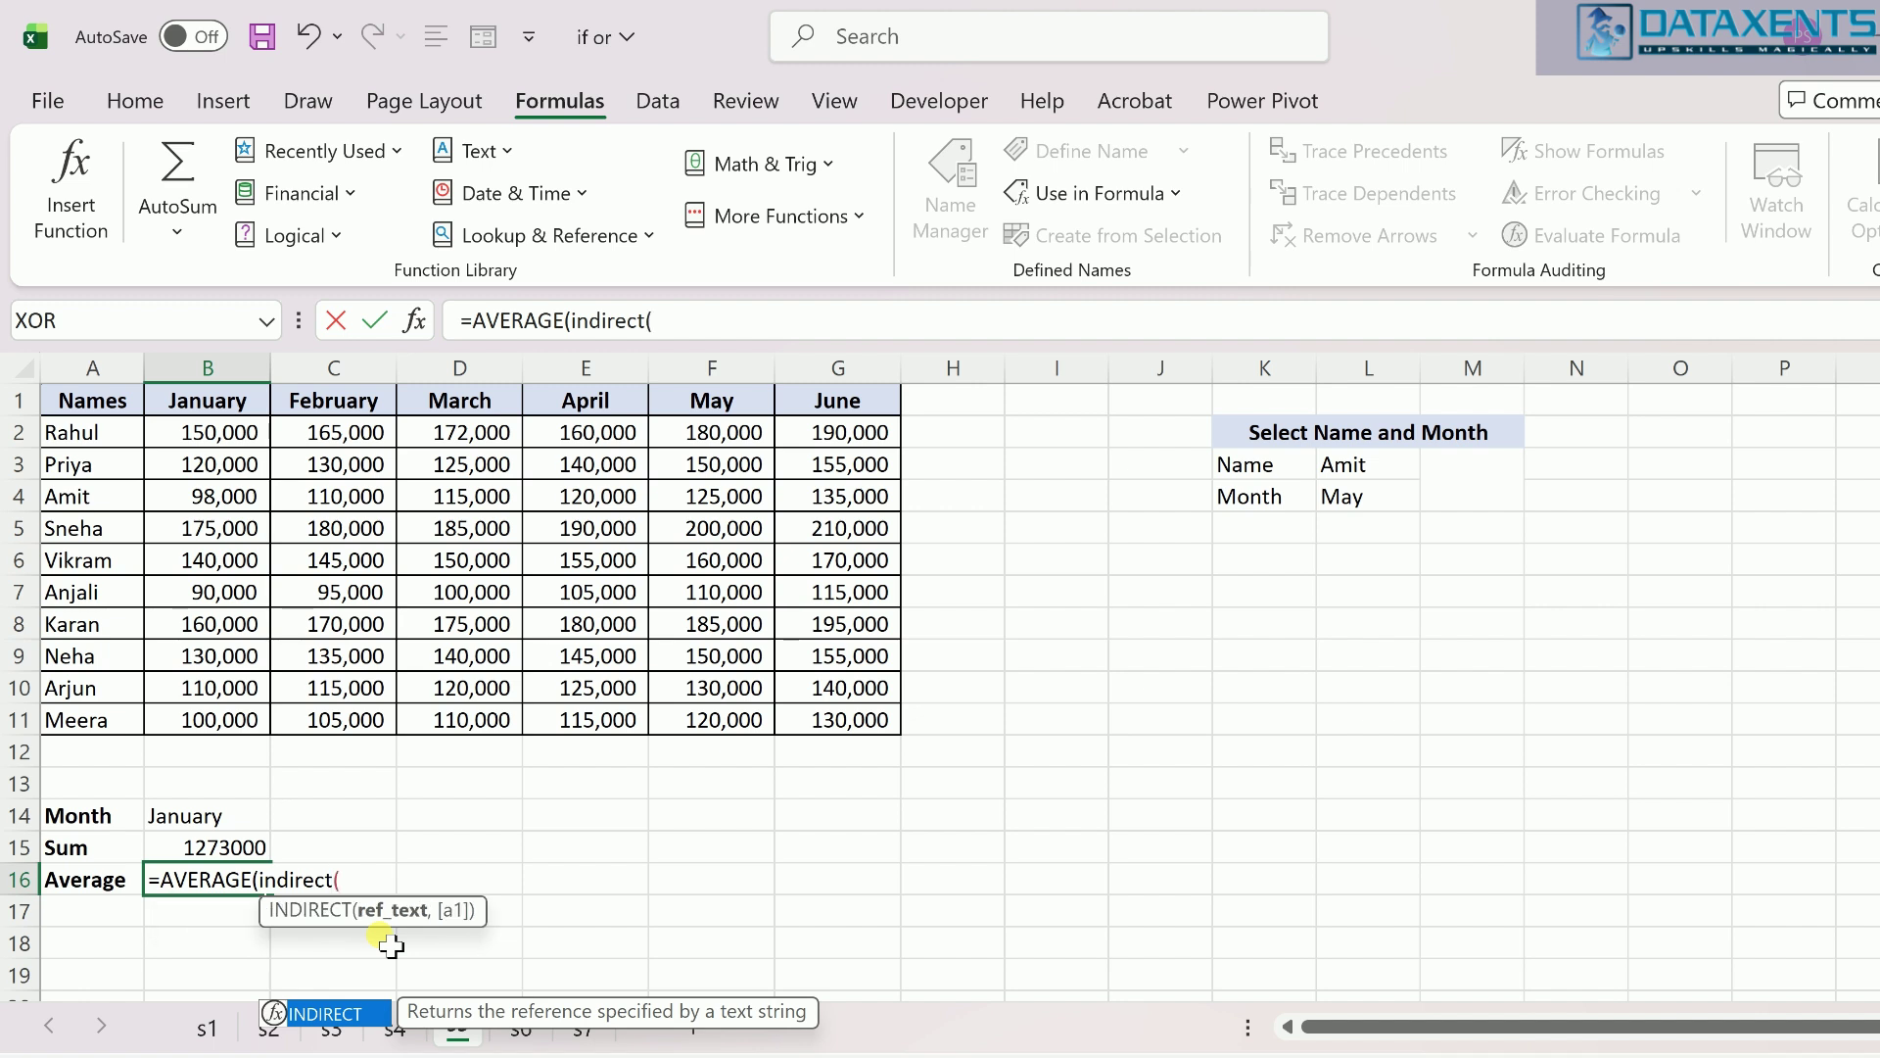
{"action": "left_click", "coordinate": [197, 825]}
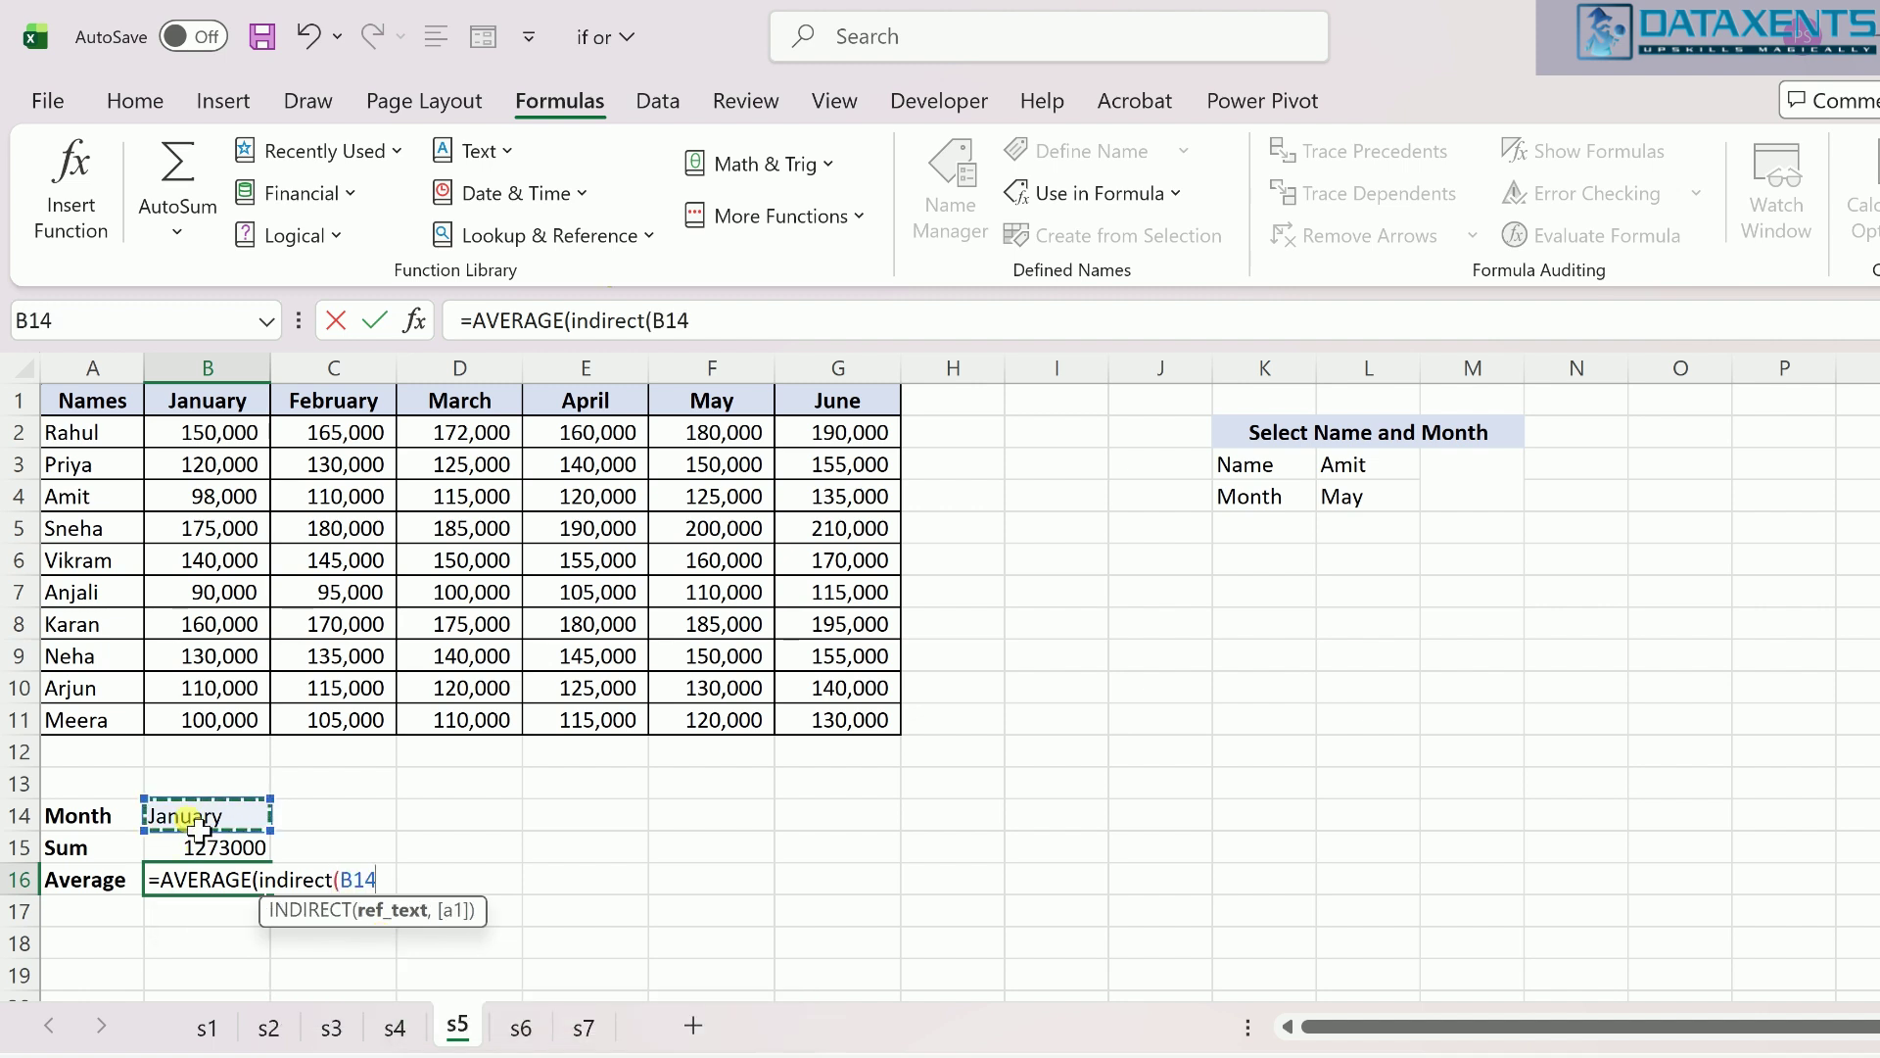
{"action": "type", "text": "))"}
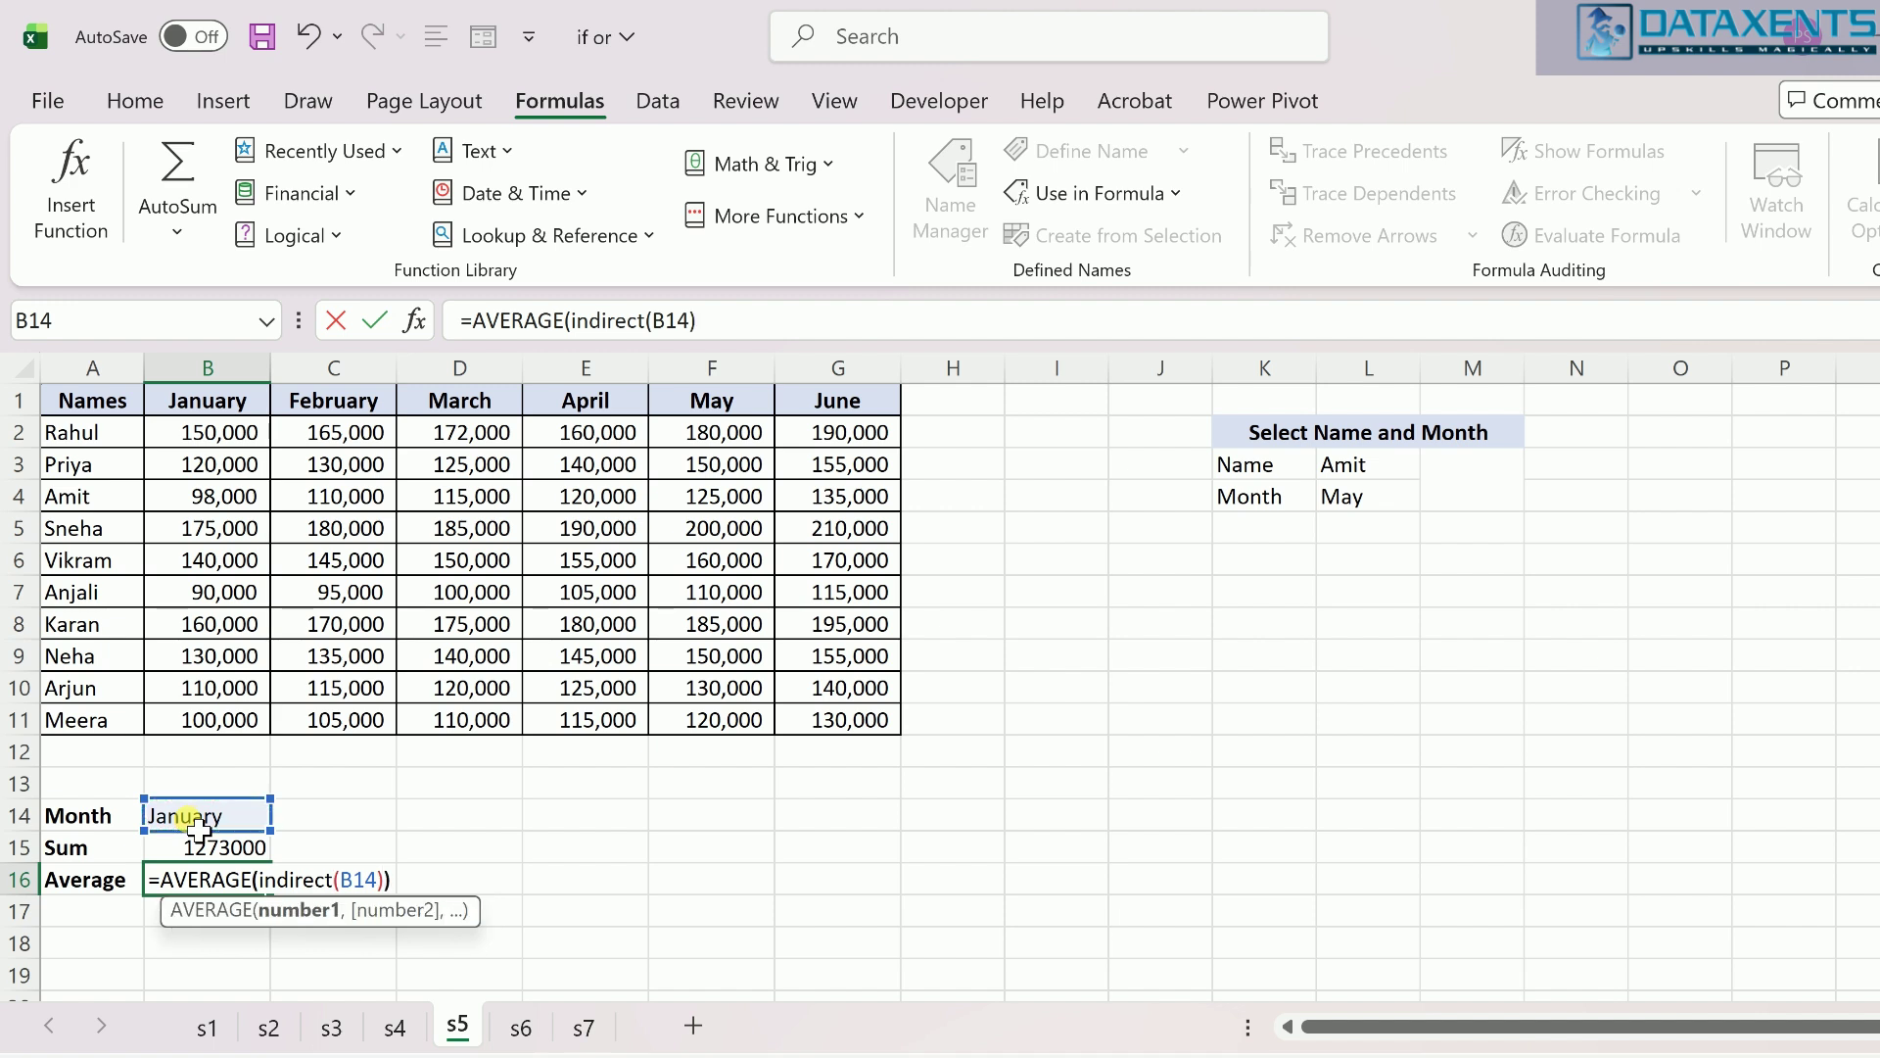
{"action": "key", "text": "Return"}
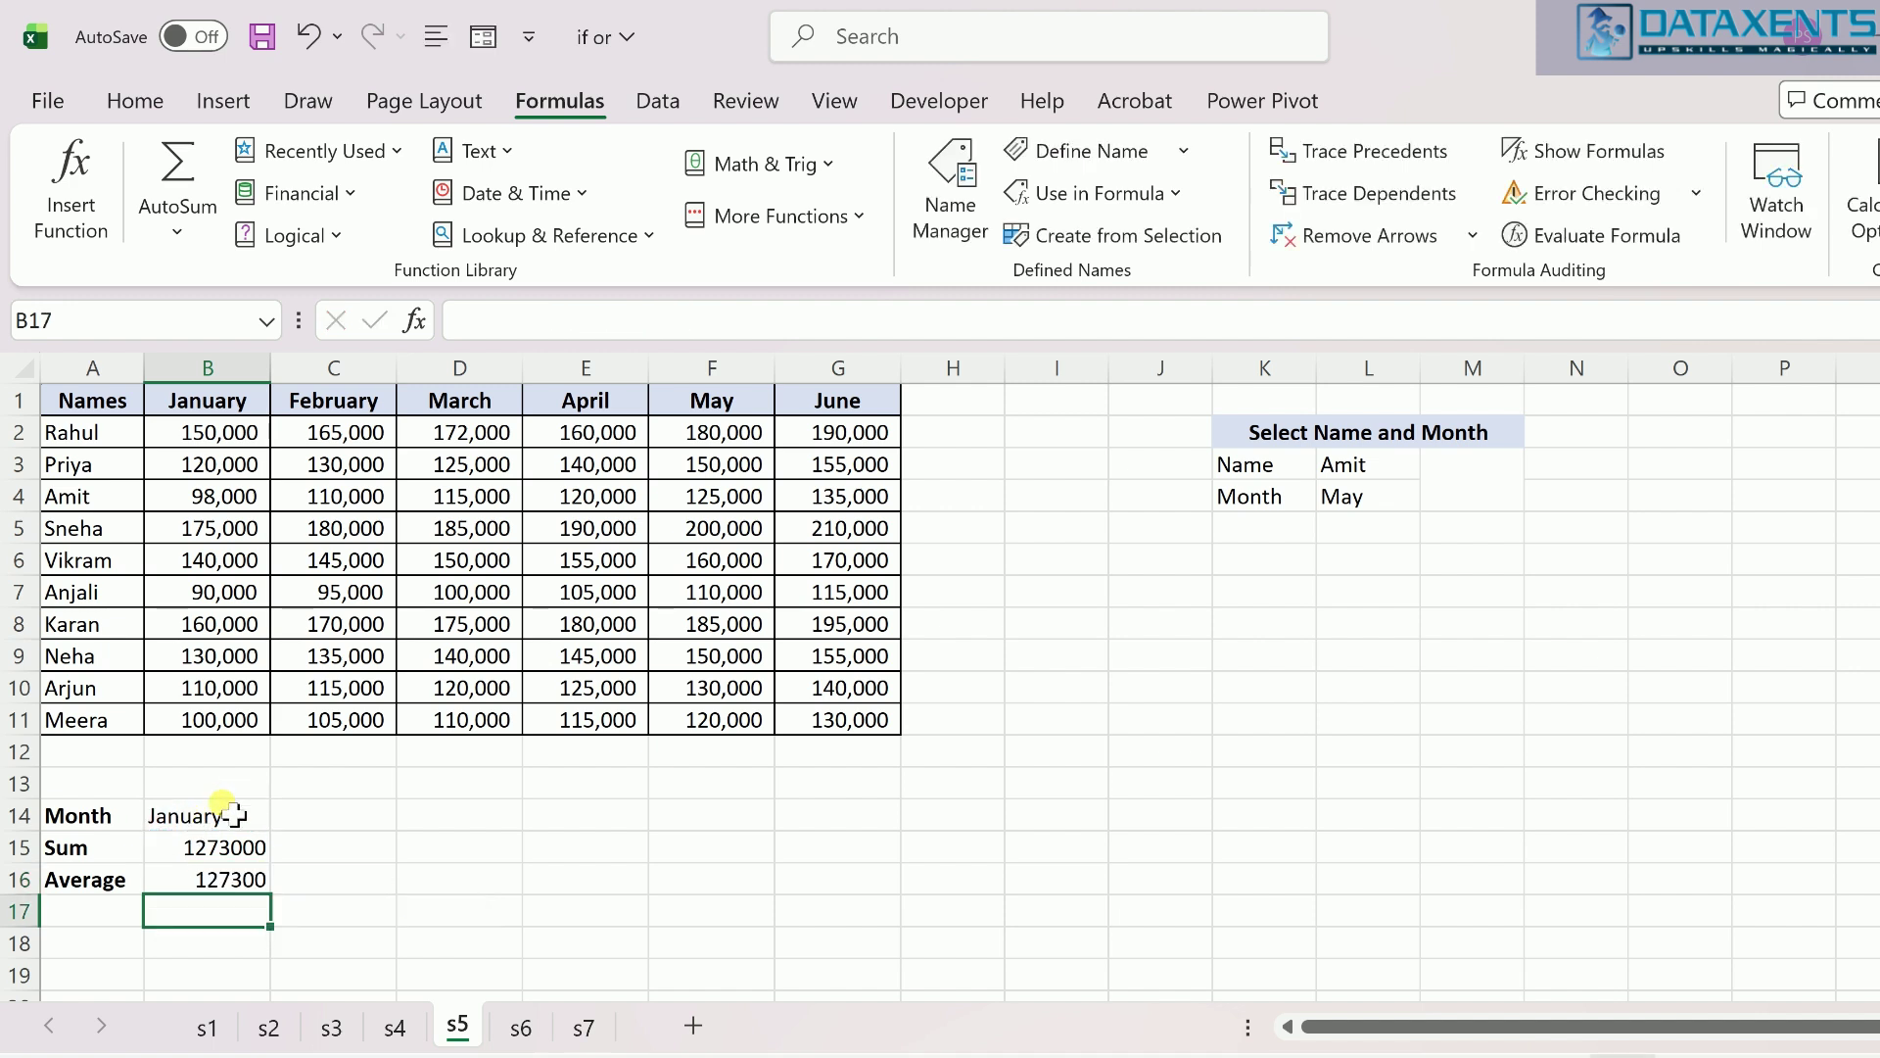
Step: Change the month in cell B14 to April to test the Sum and Average formulas
{"action": "left_click", "coordinate": [260, 818]}
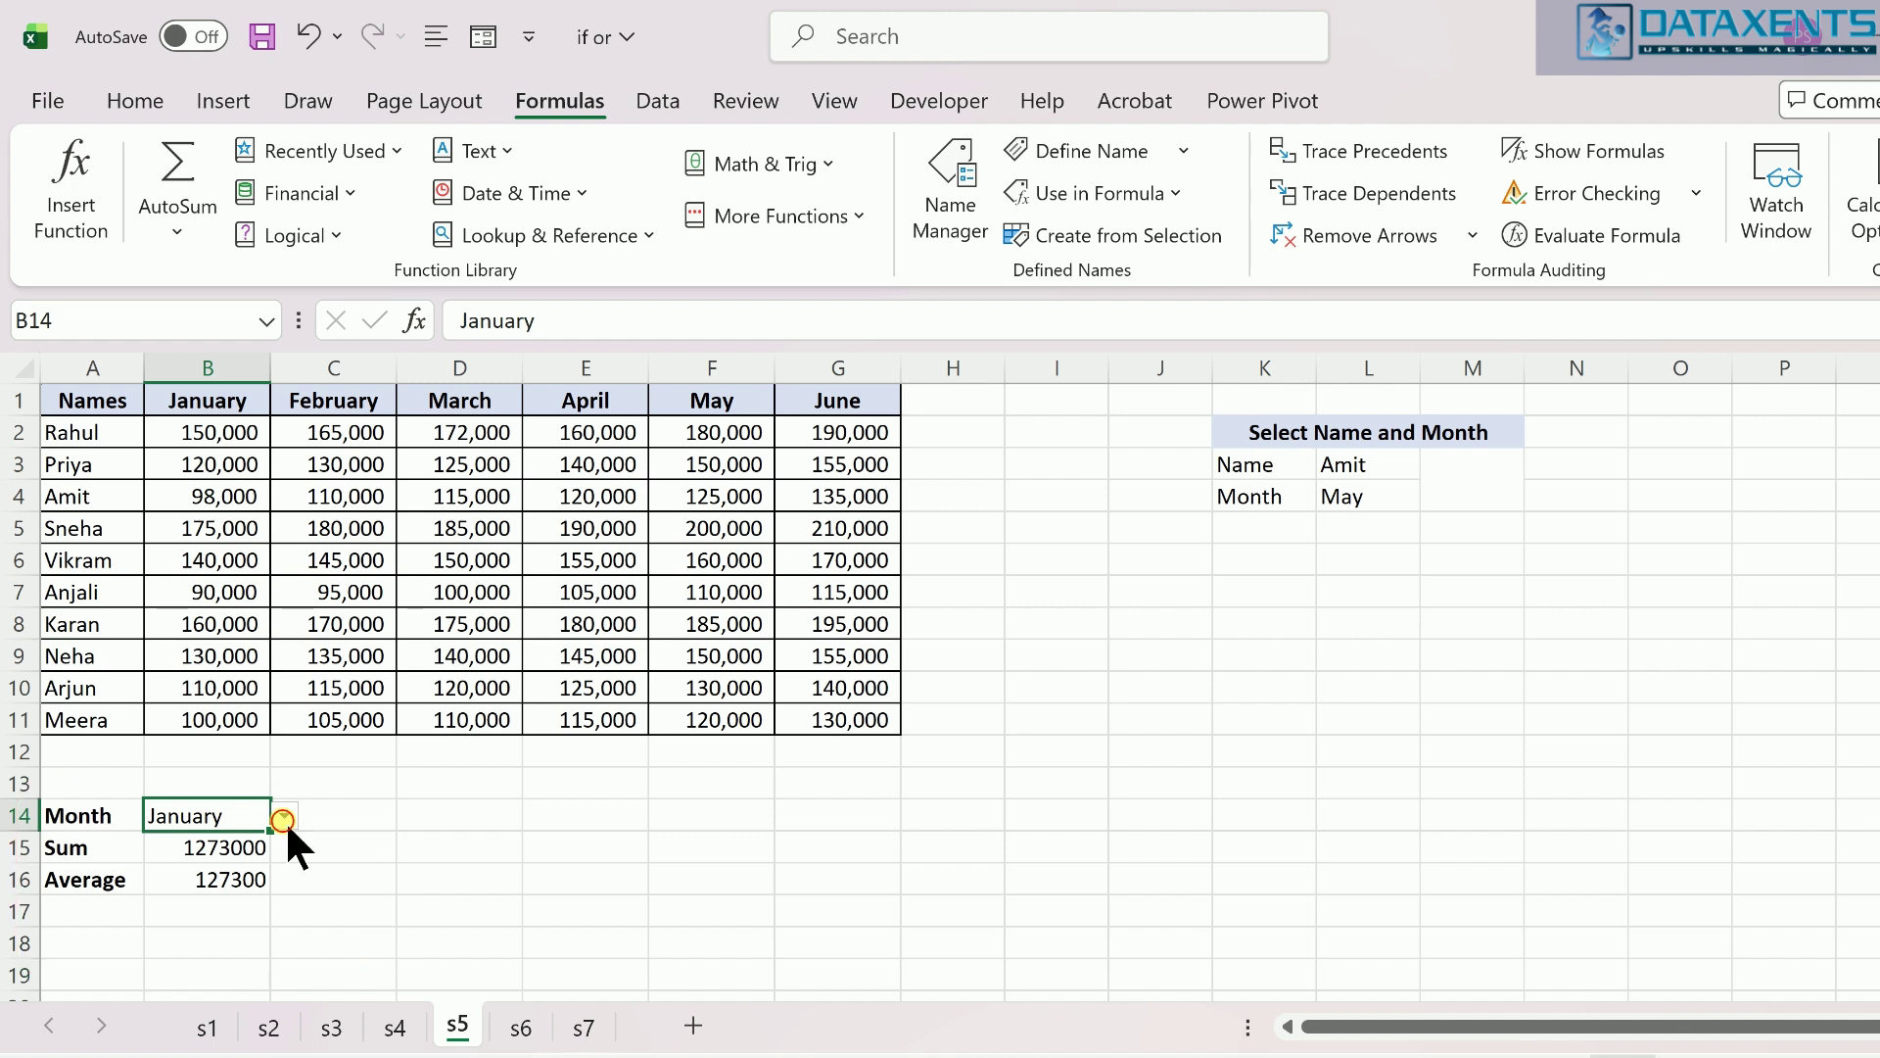
{"action": "left_click", "coordinate": [284, 817]}
{"action": "left_click", "coordinate": [178, 915]}
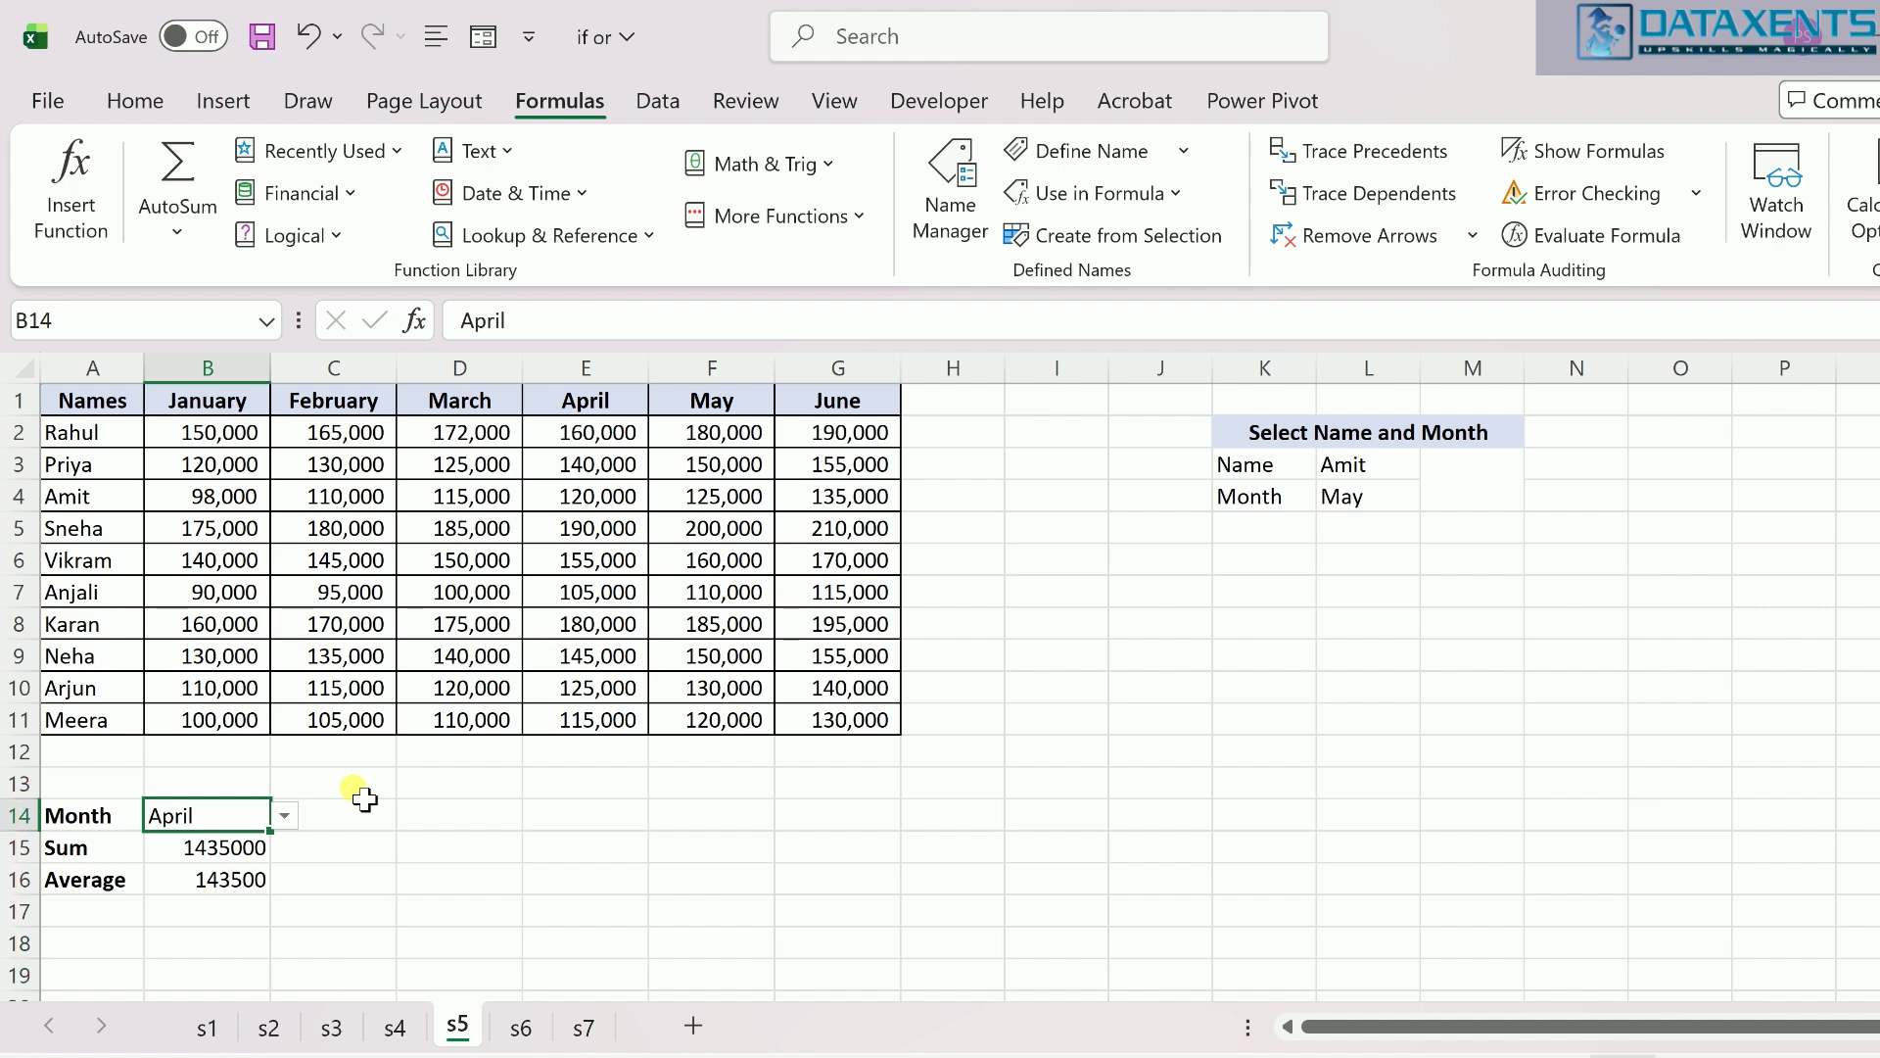
Step: Fill the merged result cell M3:M4 under Select Name and Month with the lightest orange theme color
{"action": "left_click", "coordinate": [1239, 627]}
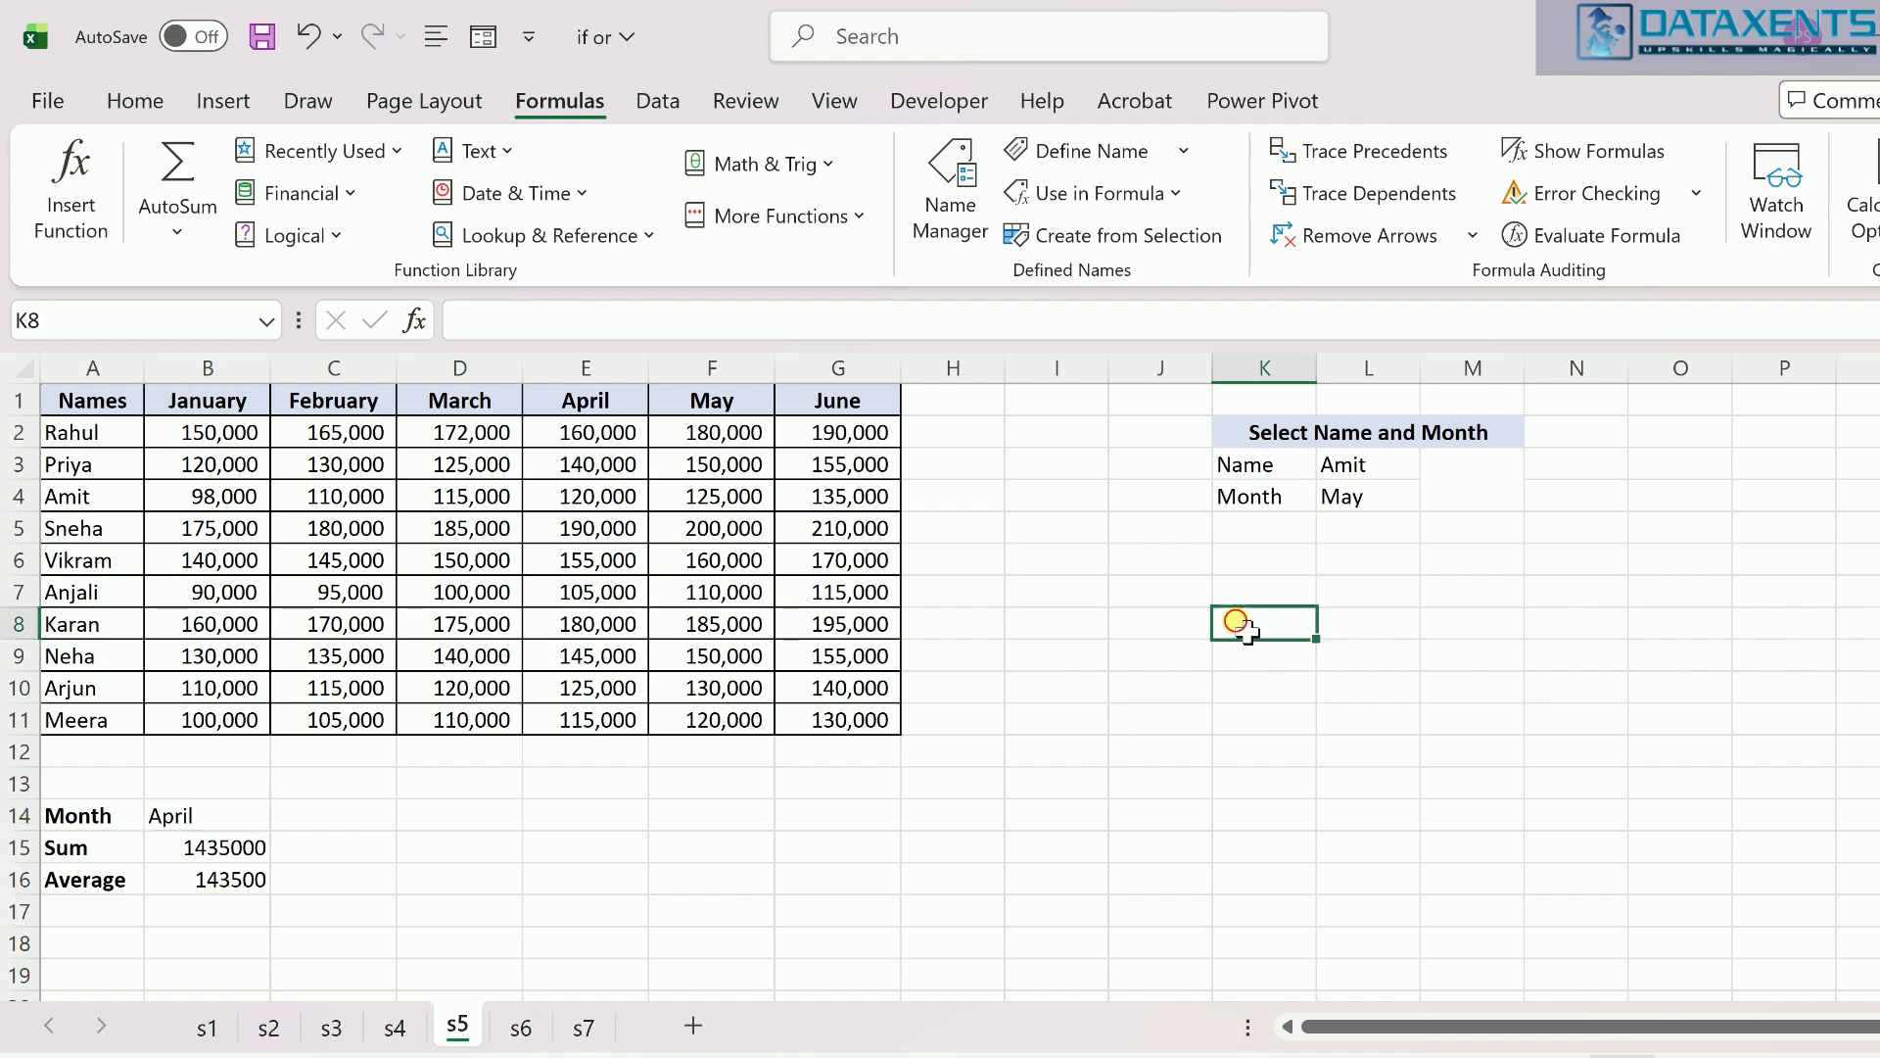
{"action": "left_click", "coordinate": [1391, 468]}
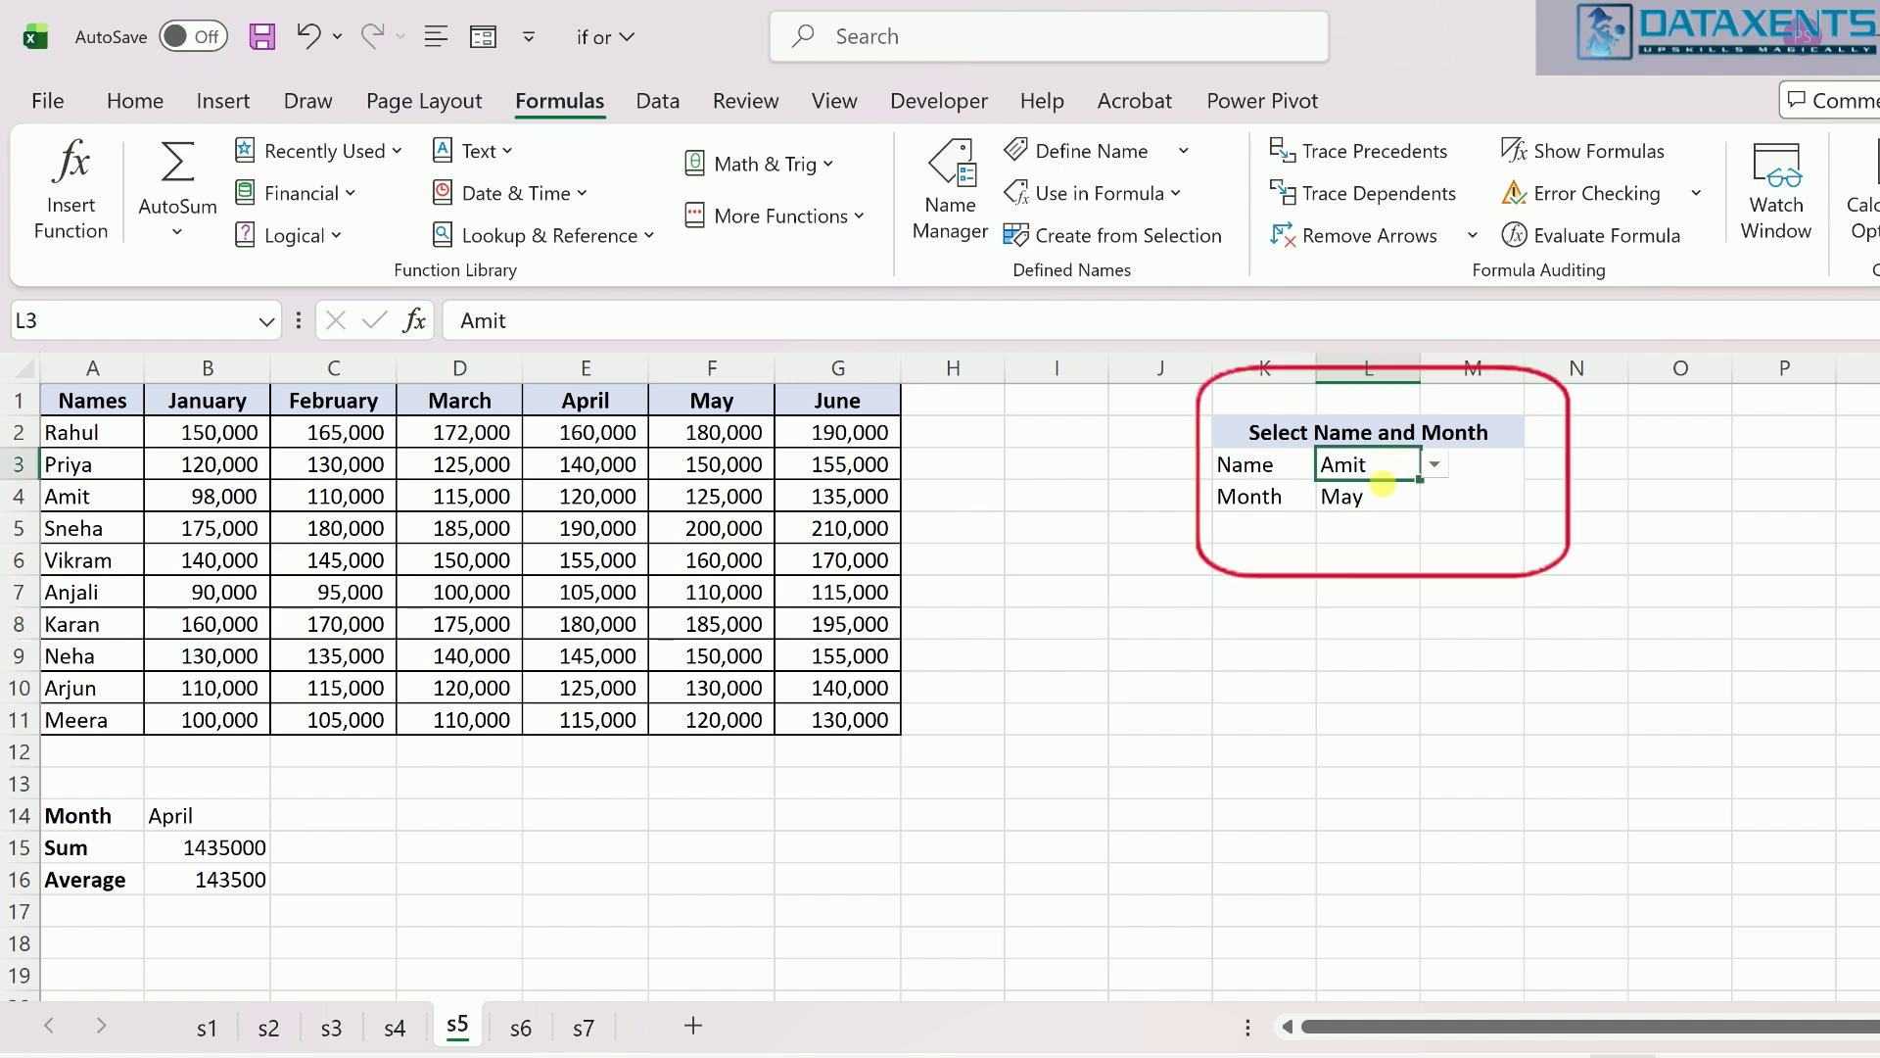
{"action": "left_click", "coordinate": [1381, 497]}
{"action": "left_click", "coordinate": [1511, 480]}
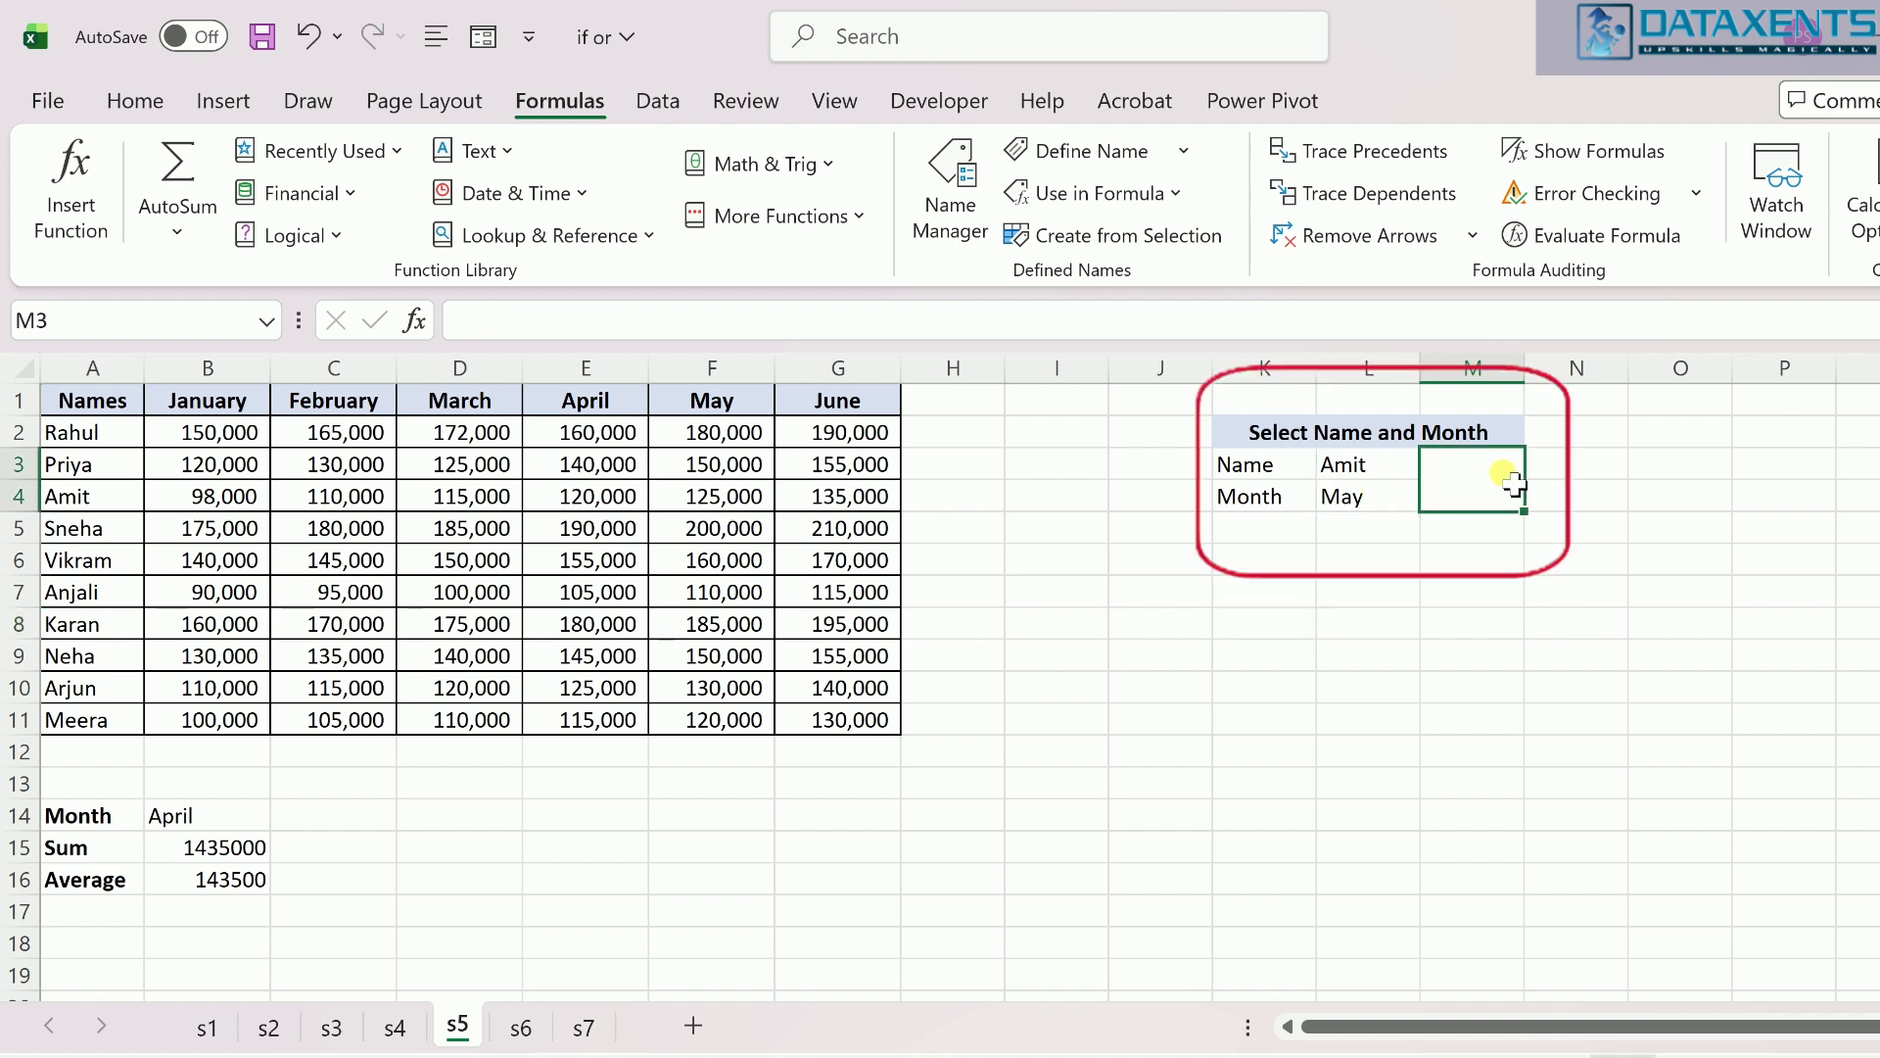
{"action": "left_click", "coordinate": [135, 100]}
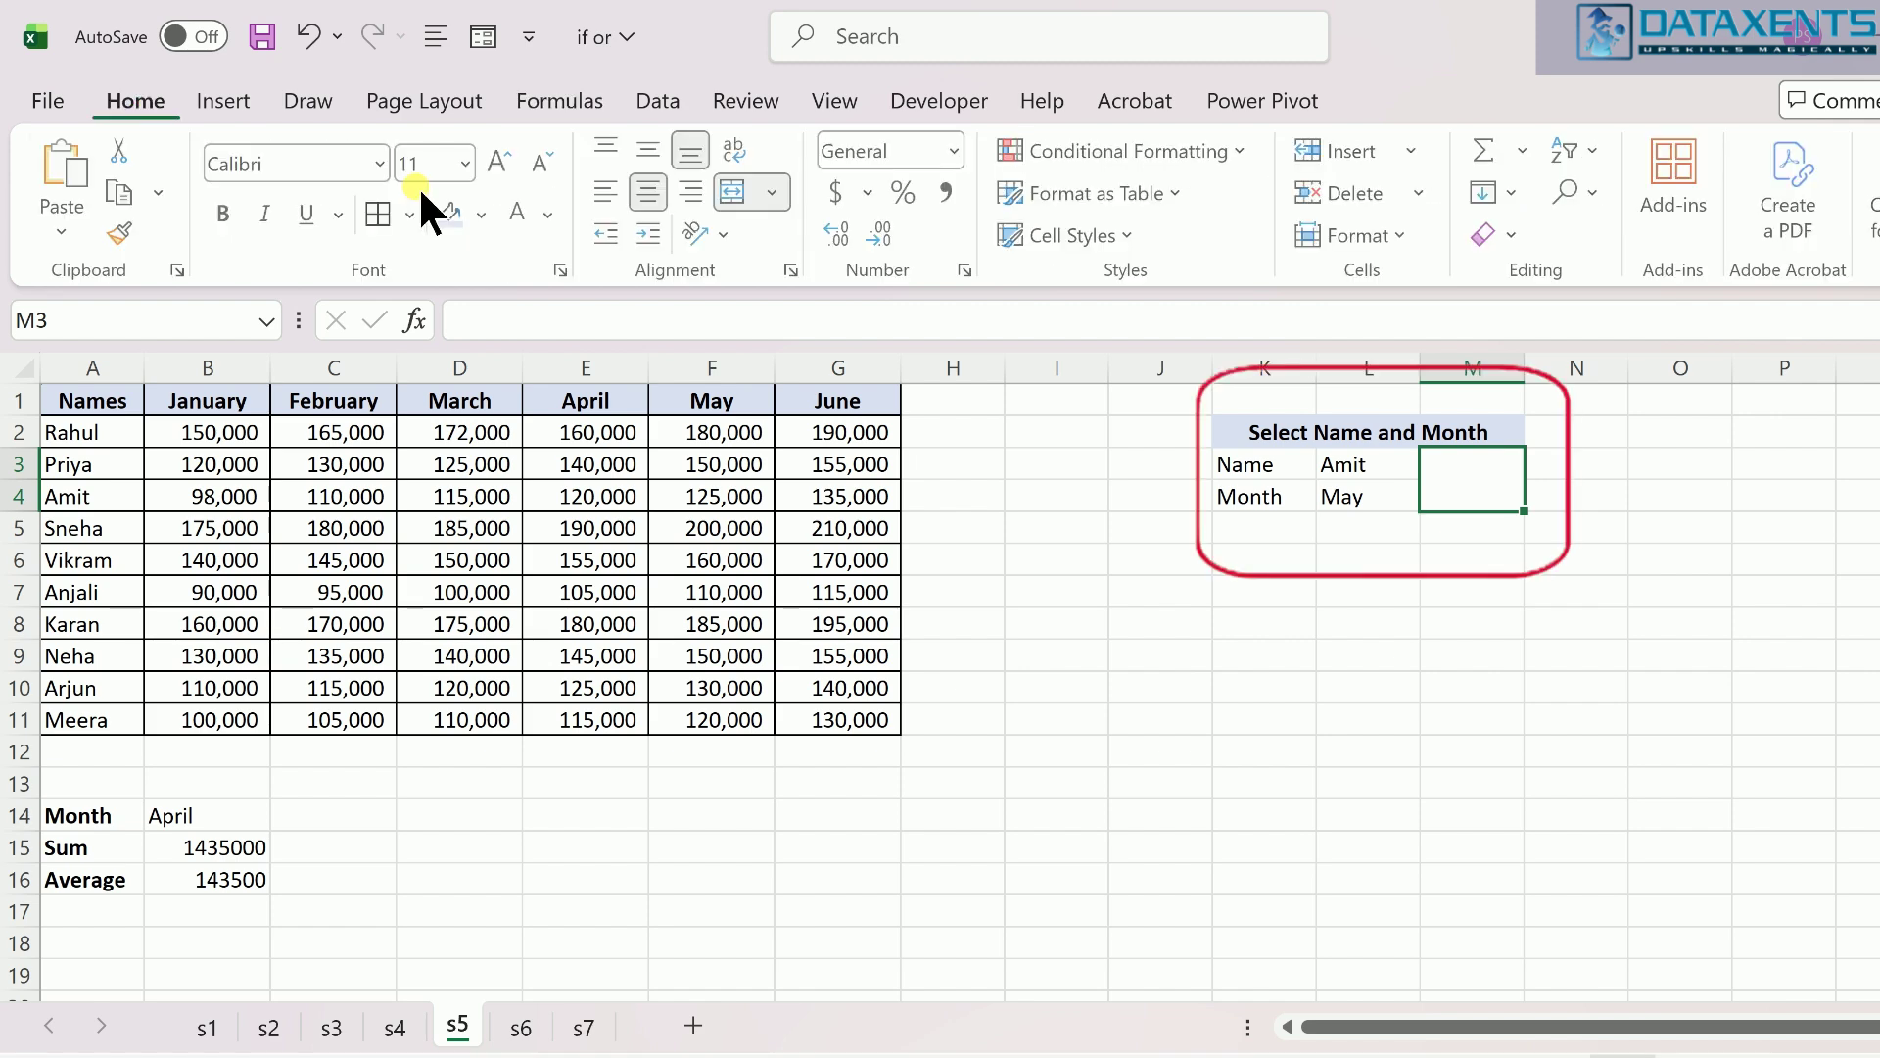
{"action": "left_click", "coordinate": [493, 221]}
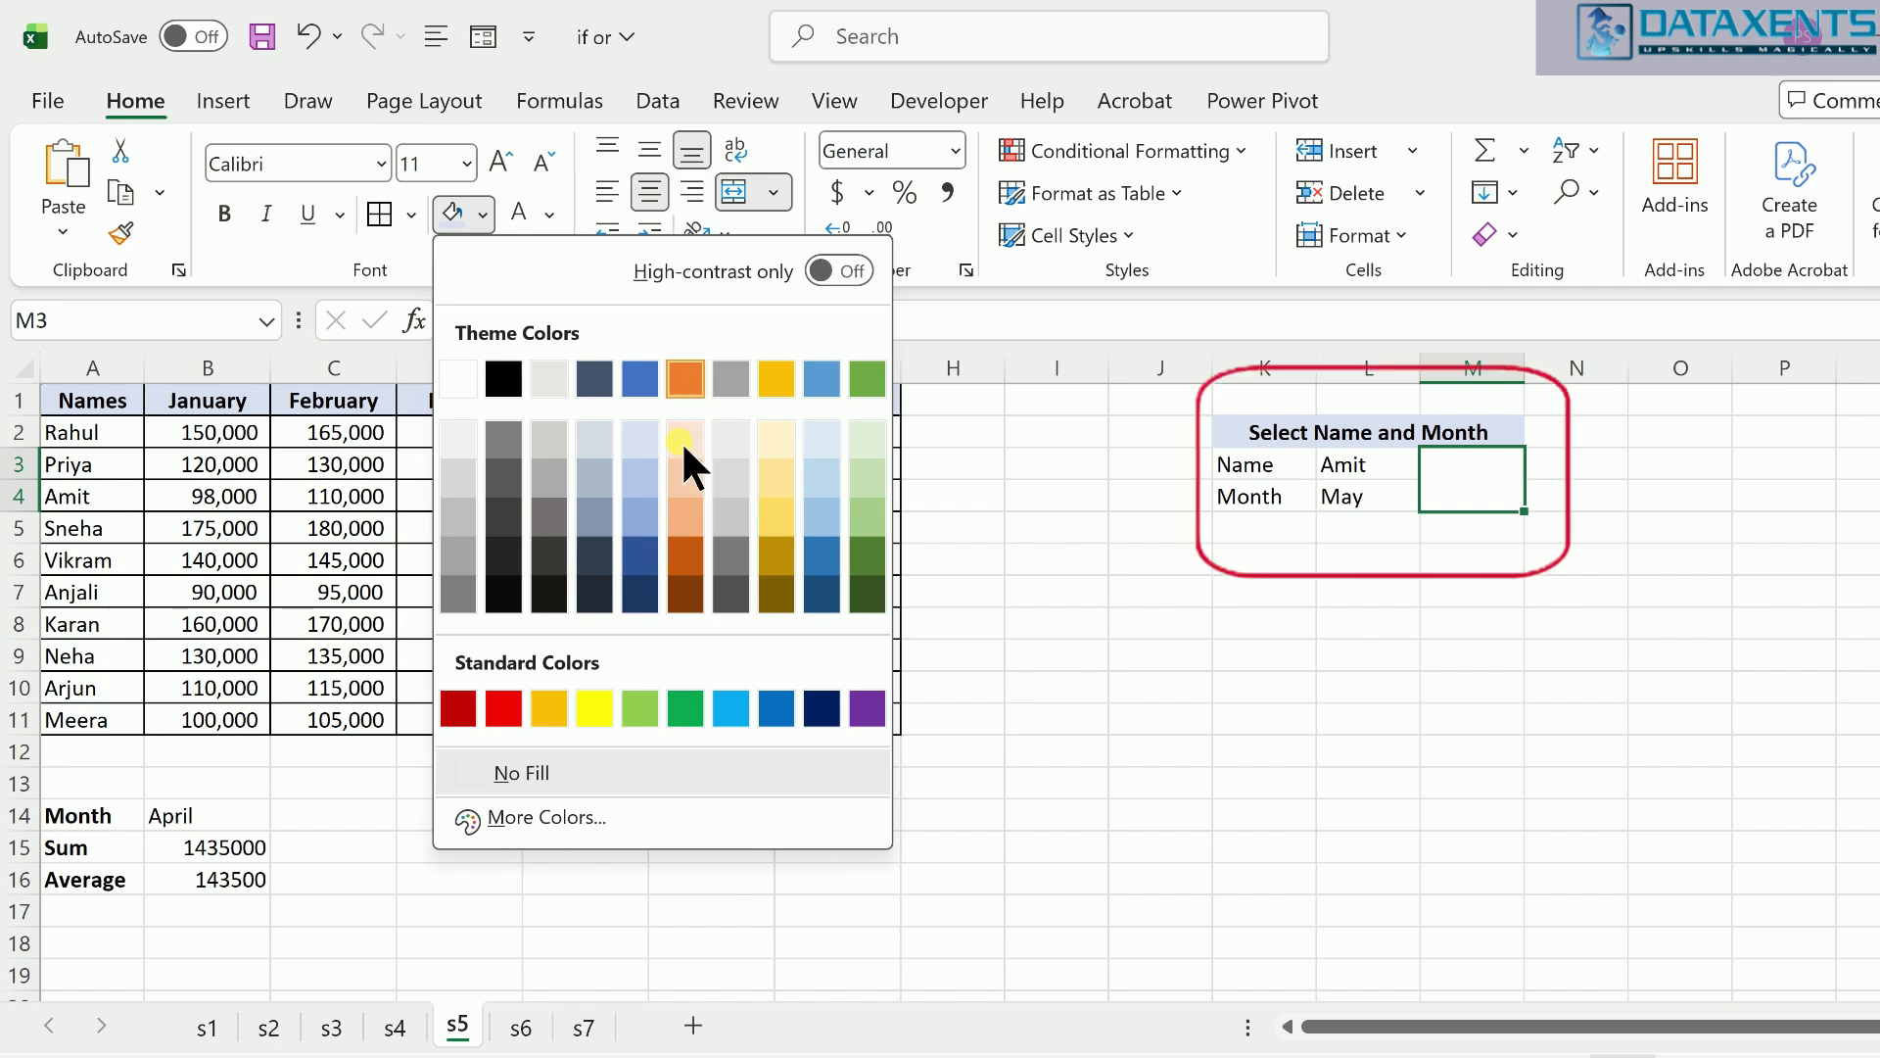
{"action": "left_click", "coordinate": [684, 439]}
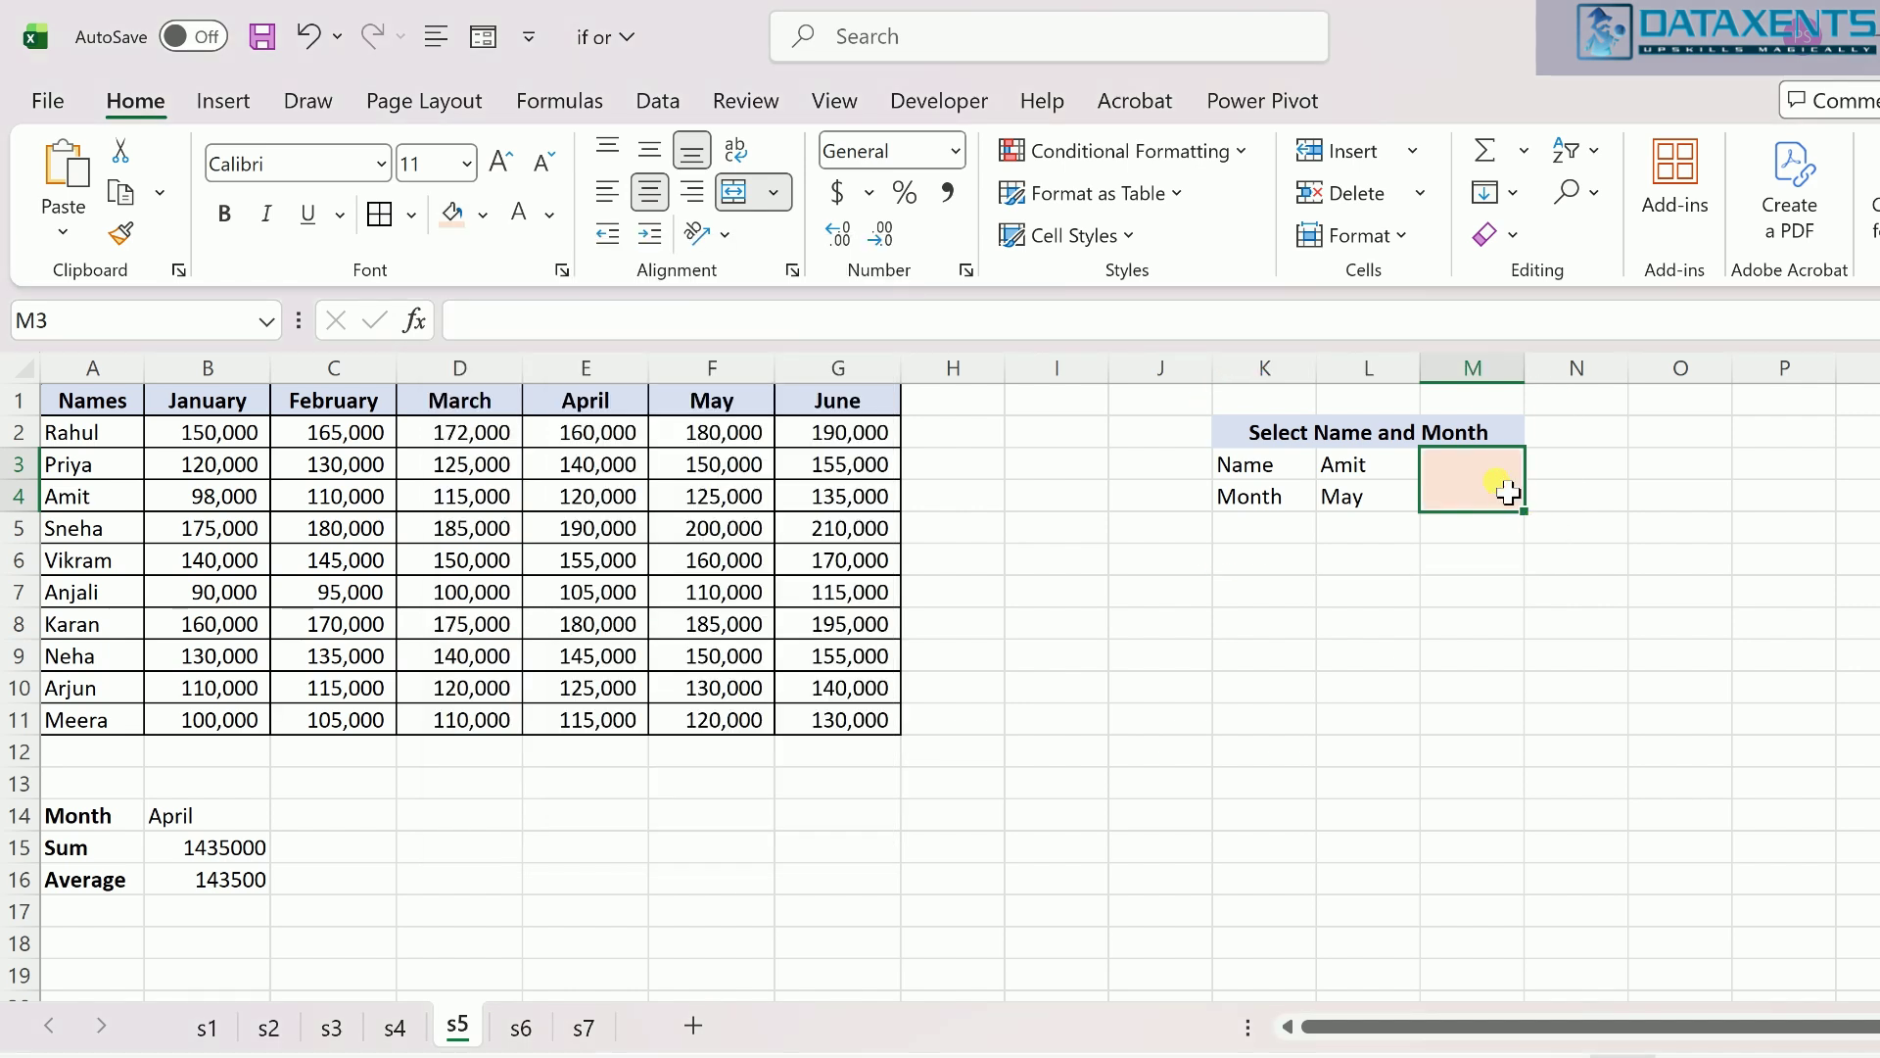
Step: Enter =INDIRECT(L3) INDIRECT(L4) in merged cell M3 to return the value where the selected name and month intersect, and check it against row 4
{"action": "type", "text": "=indire"}
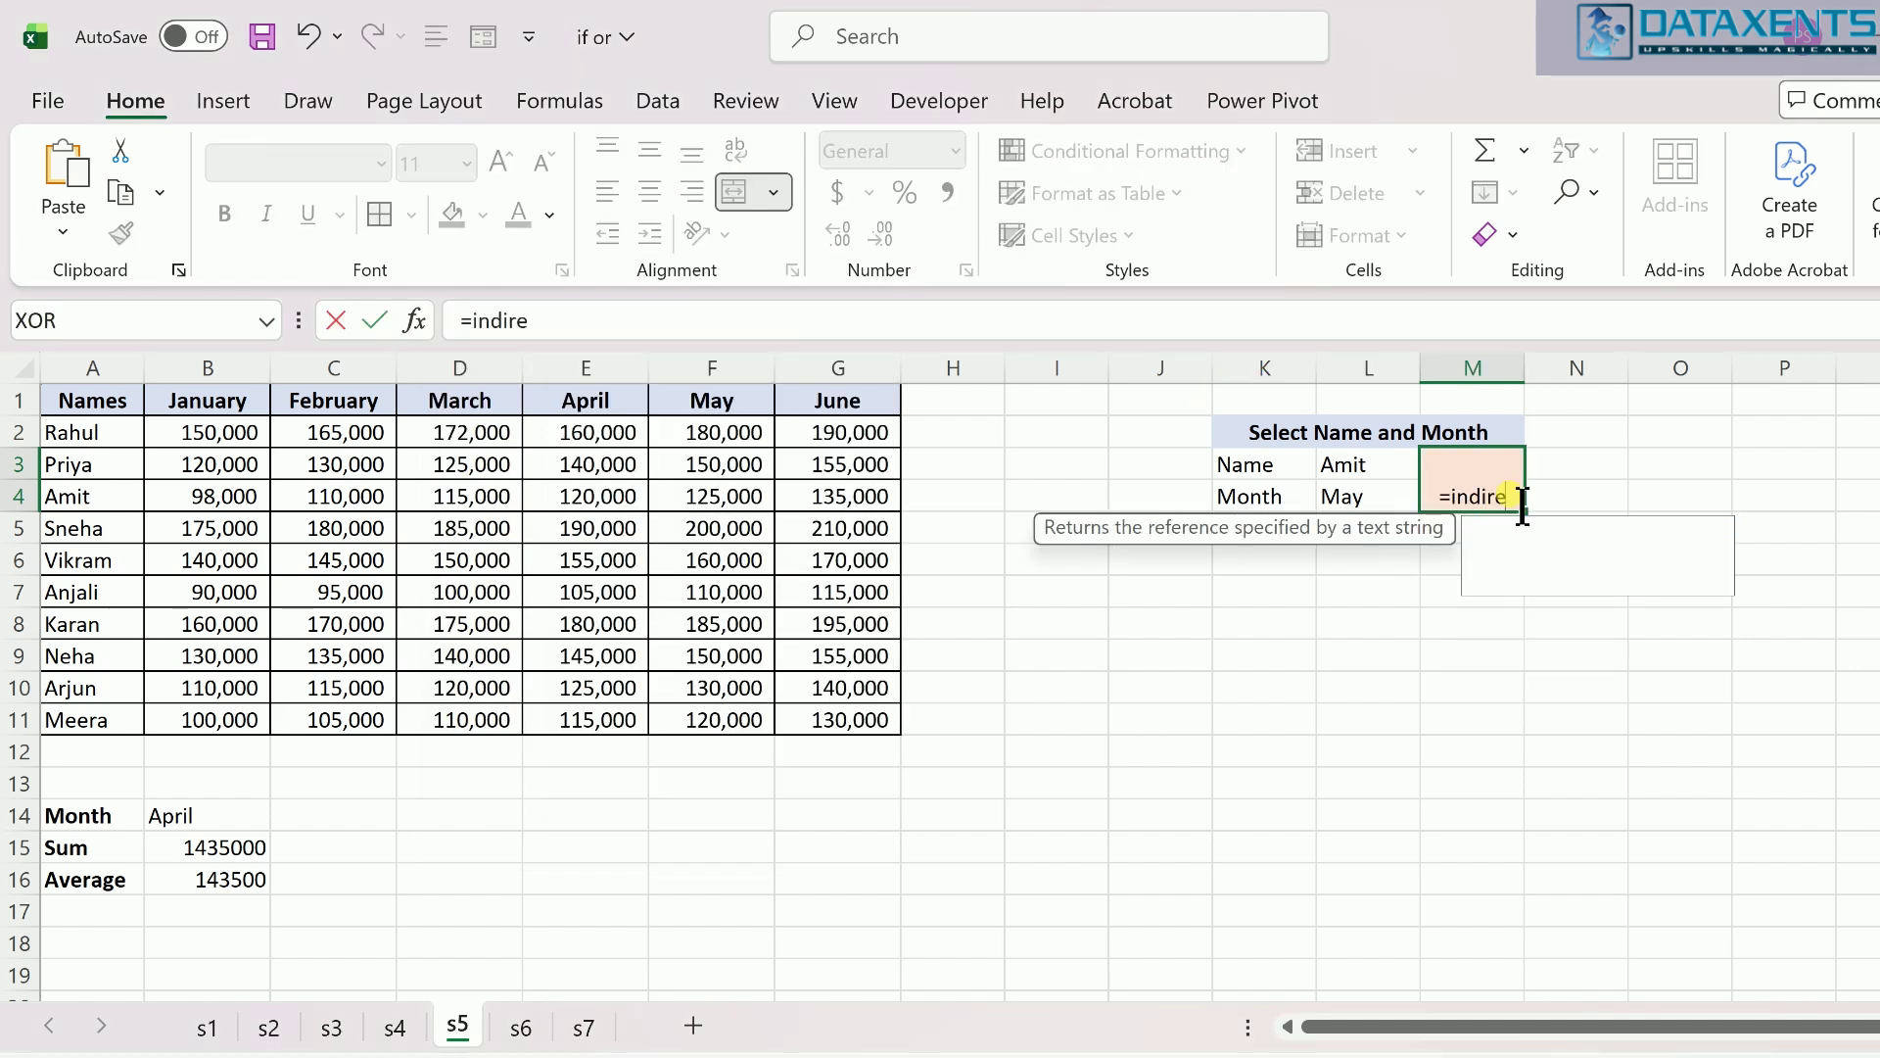
{"action": "type", "text": "ct("}
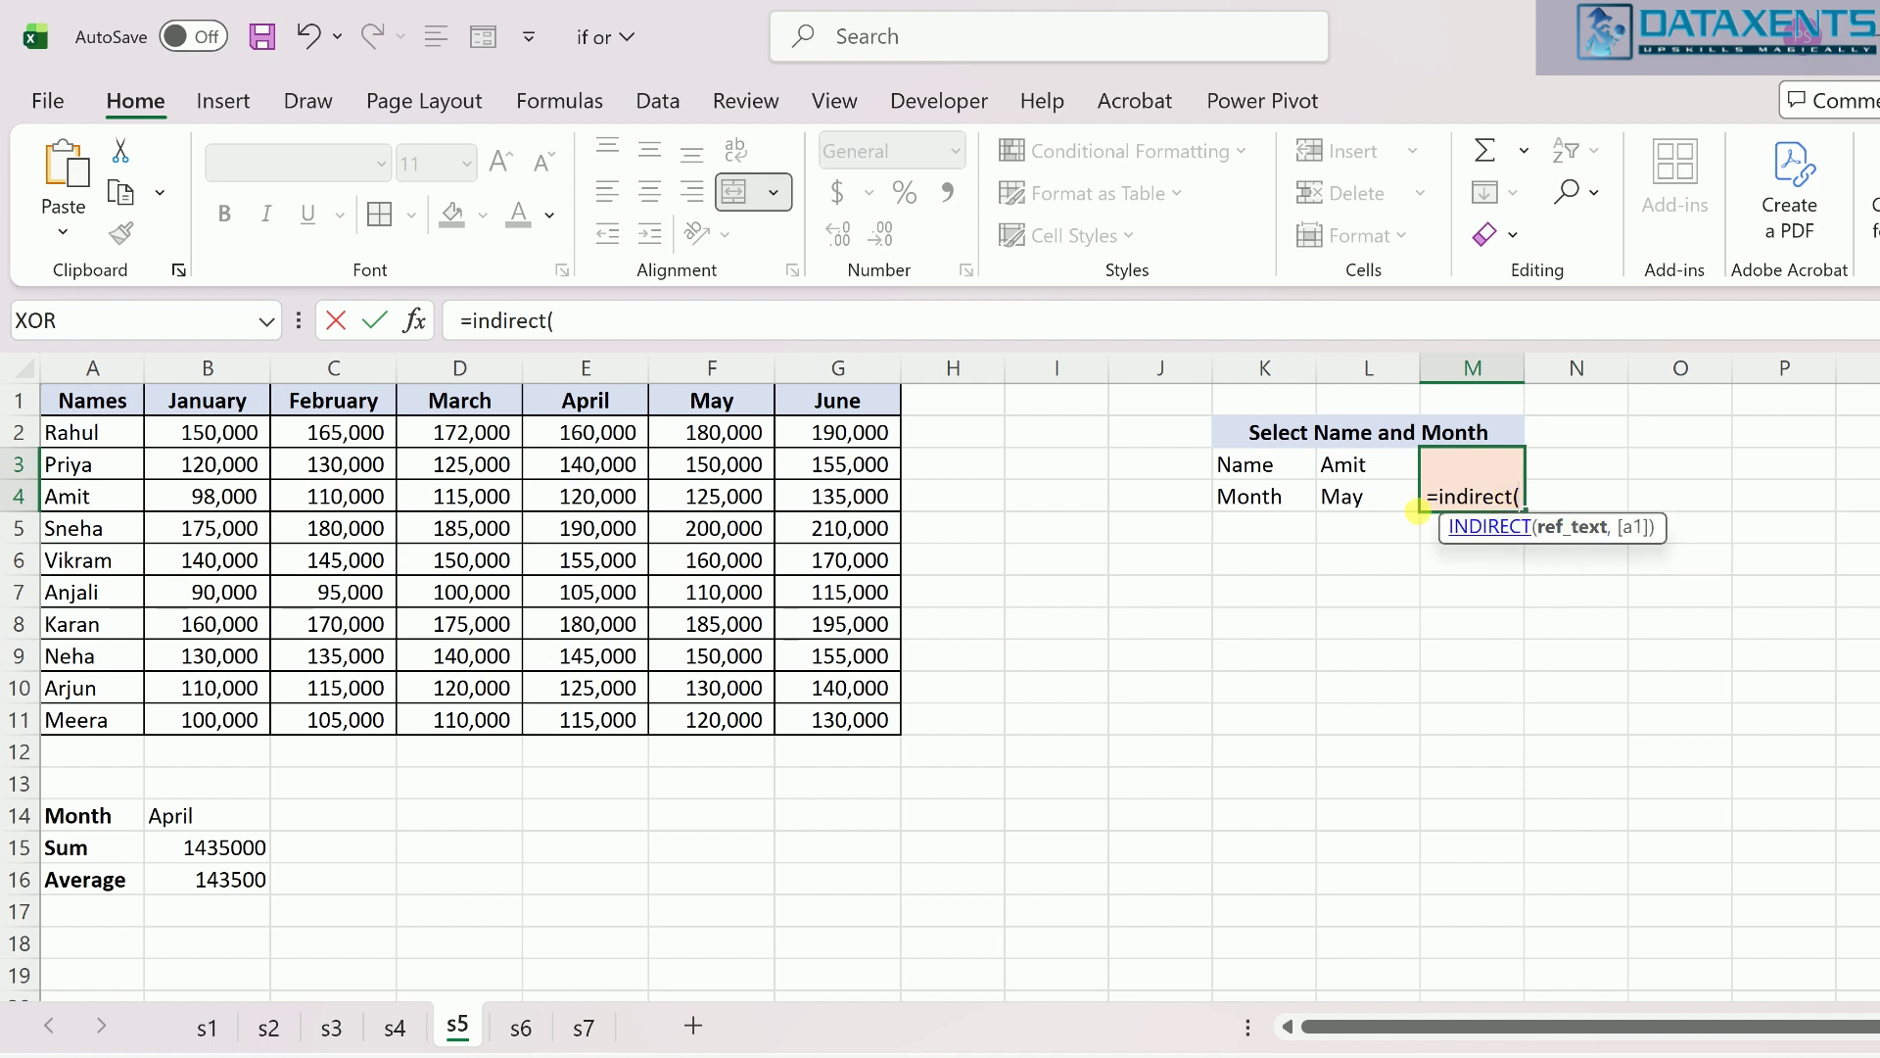
{"action": "left_click", "coordinate": [1359, 472]}
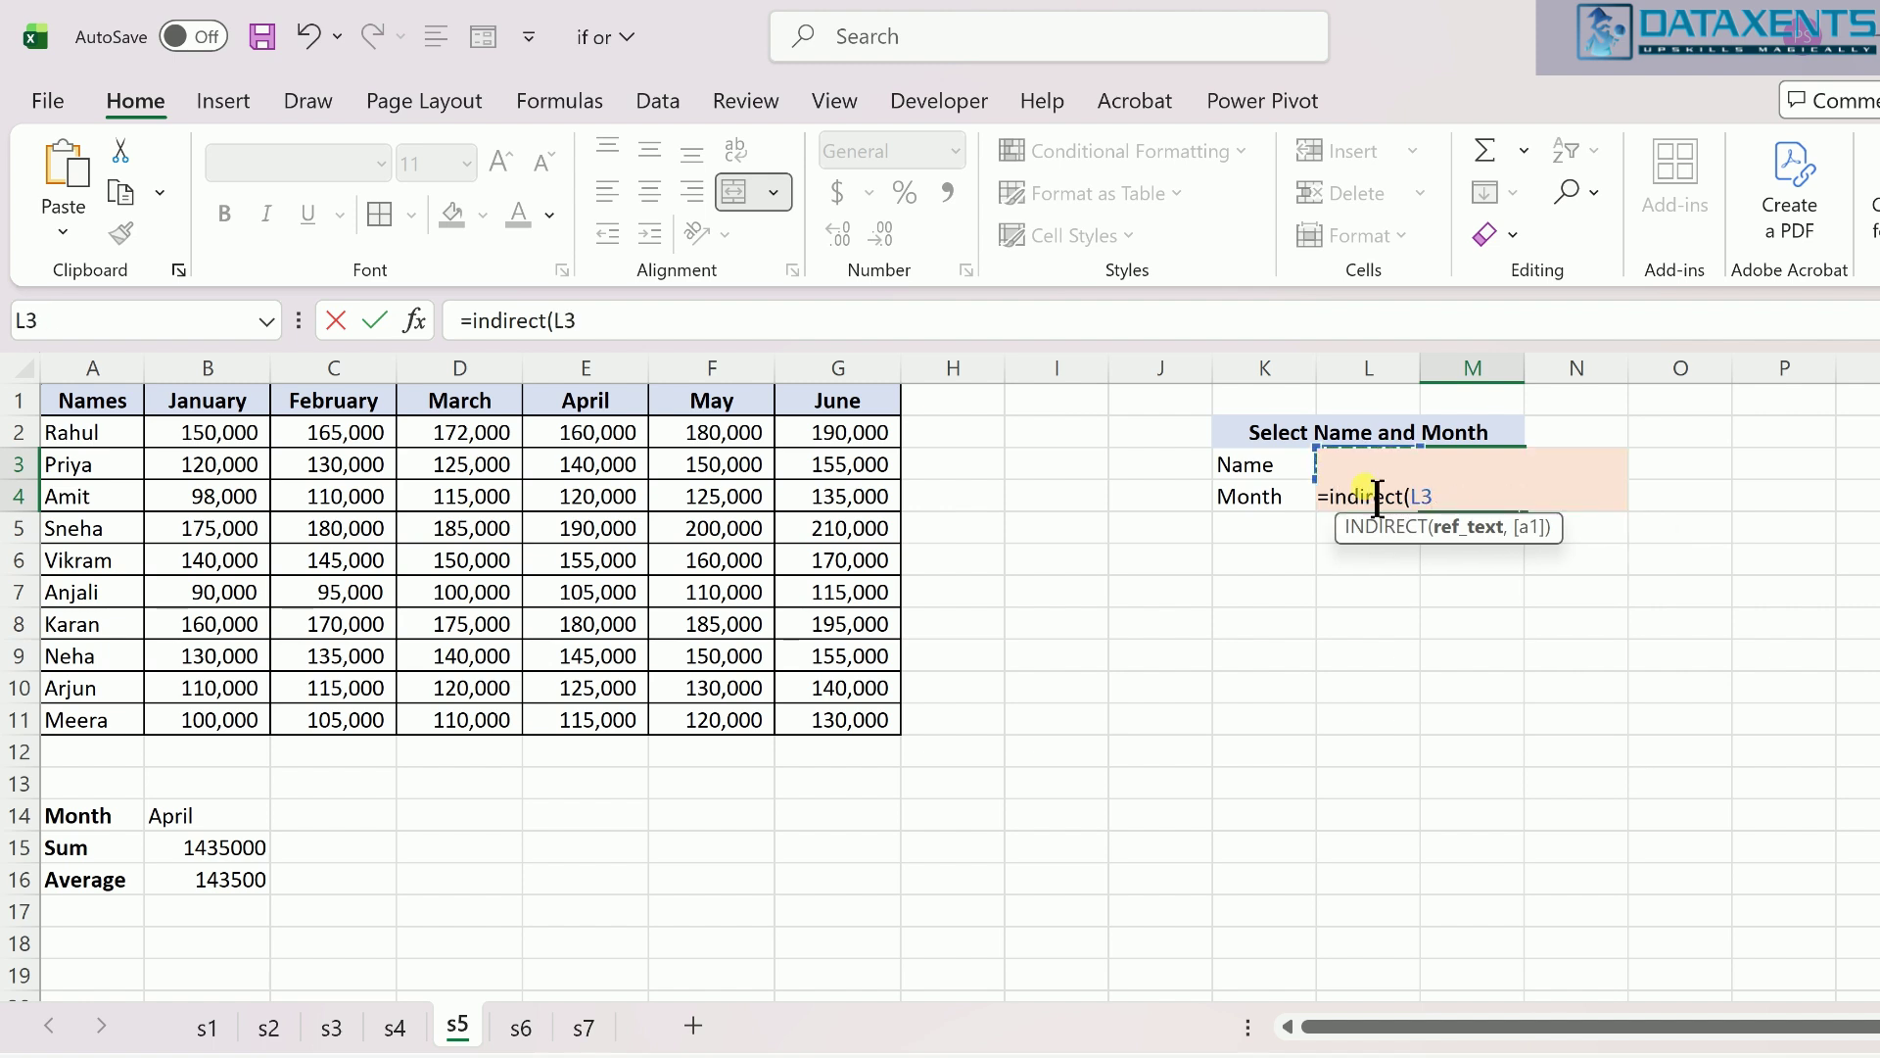
{"action": "type", "text": ")"}
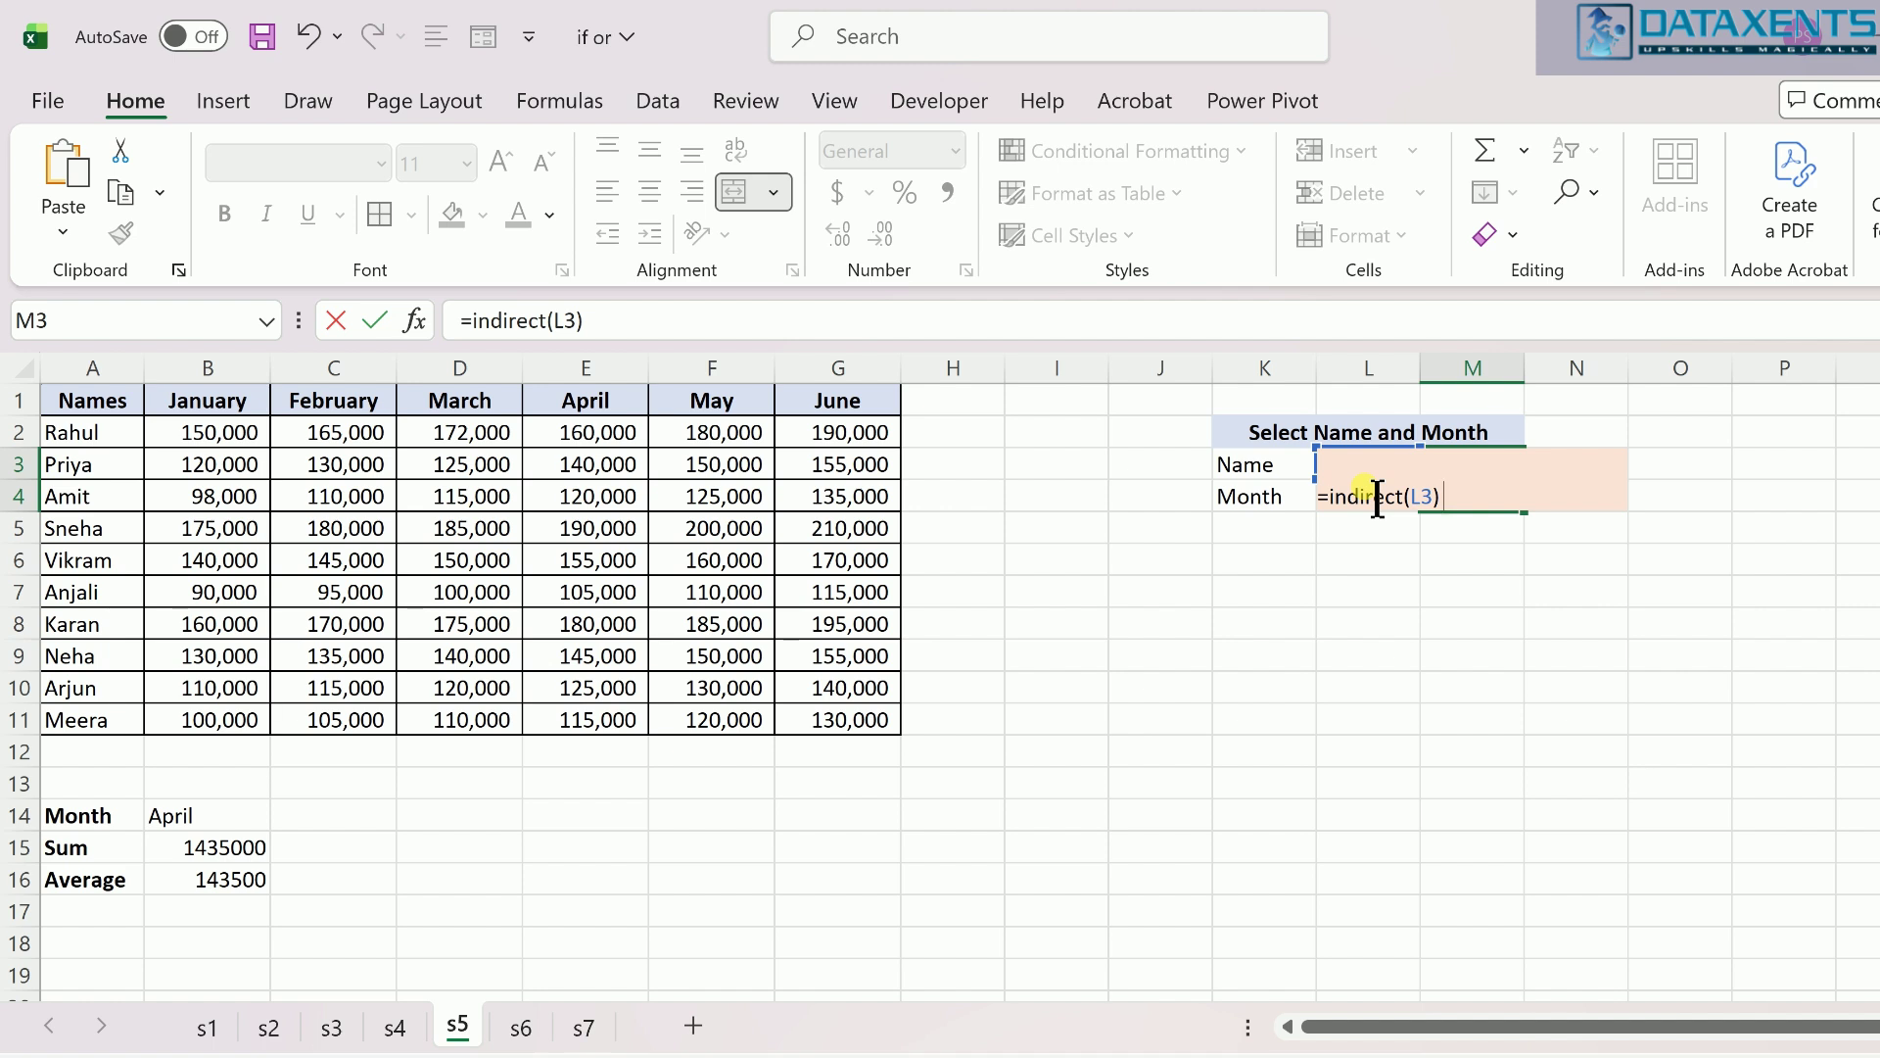
{"action": "type", "text": " indirect"}
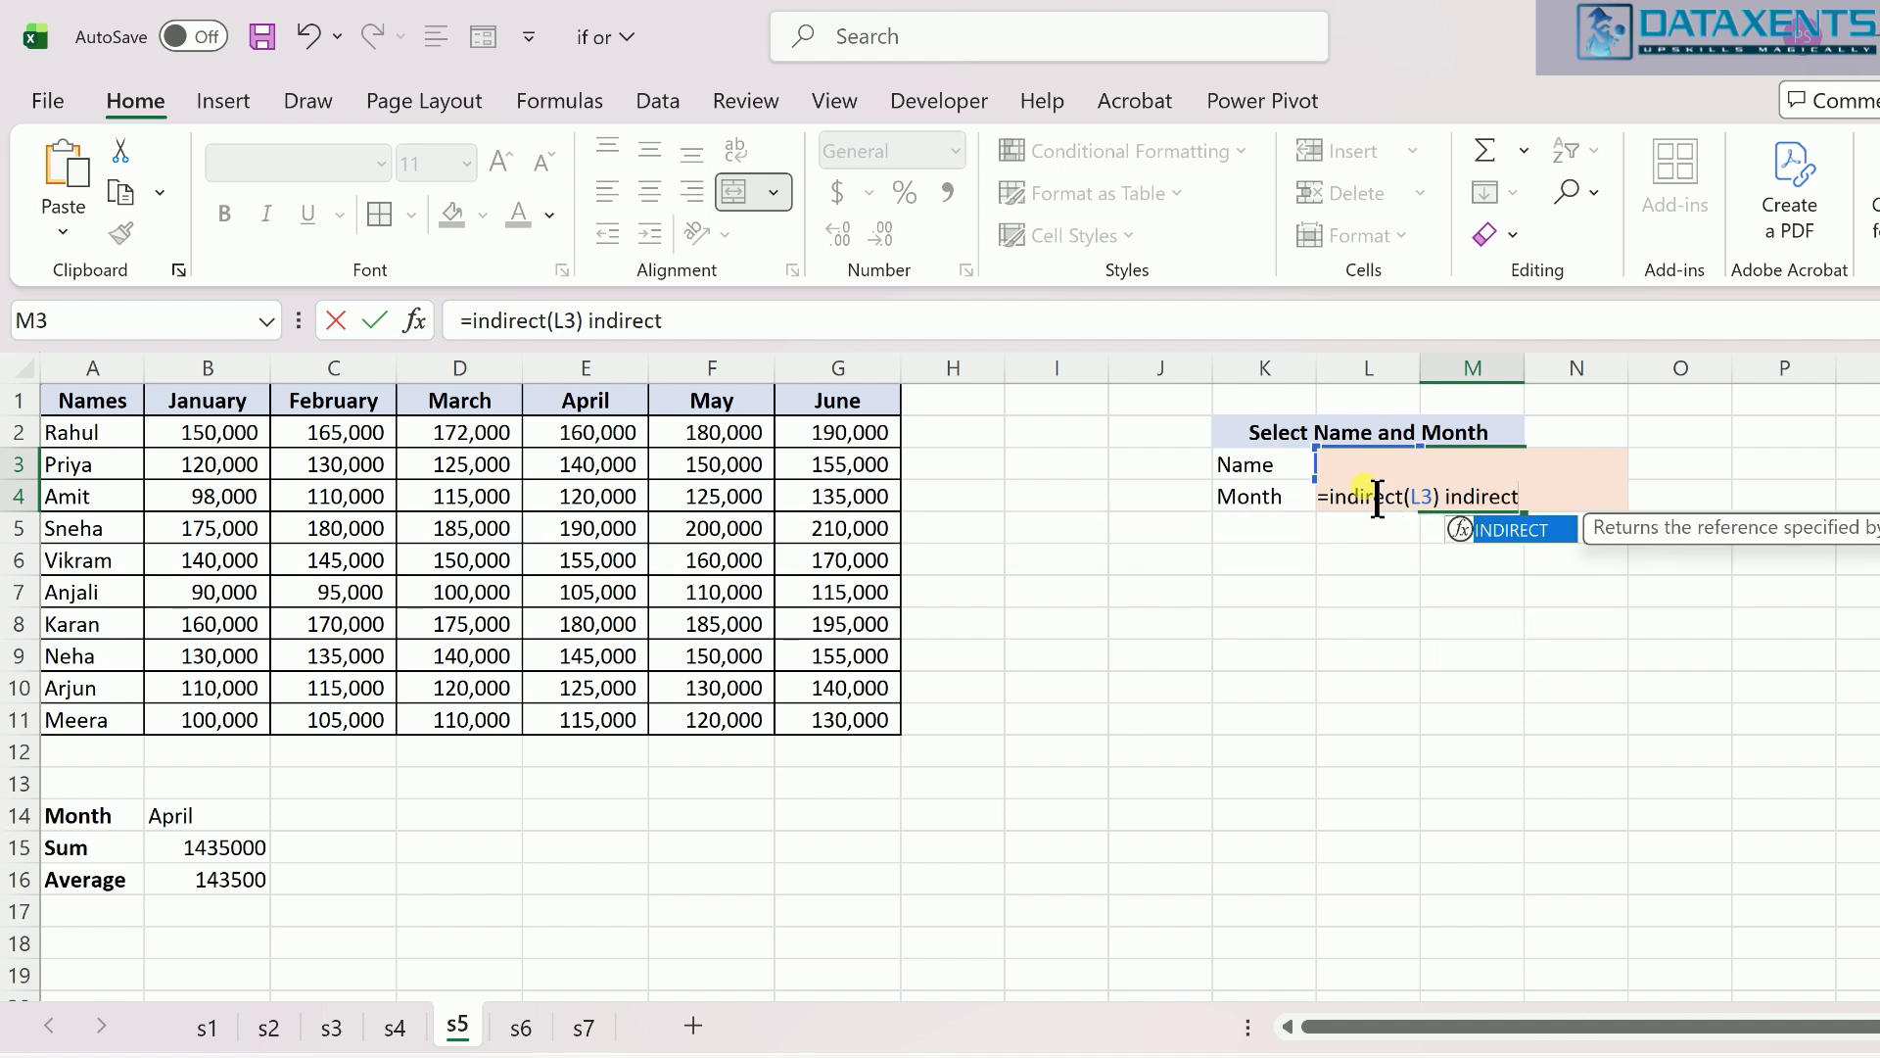
{"action": "type", "text": "("}
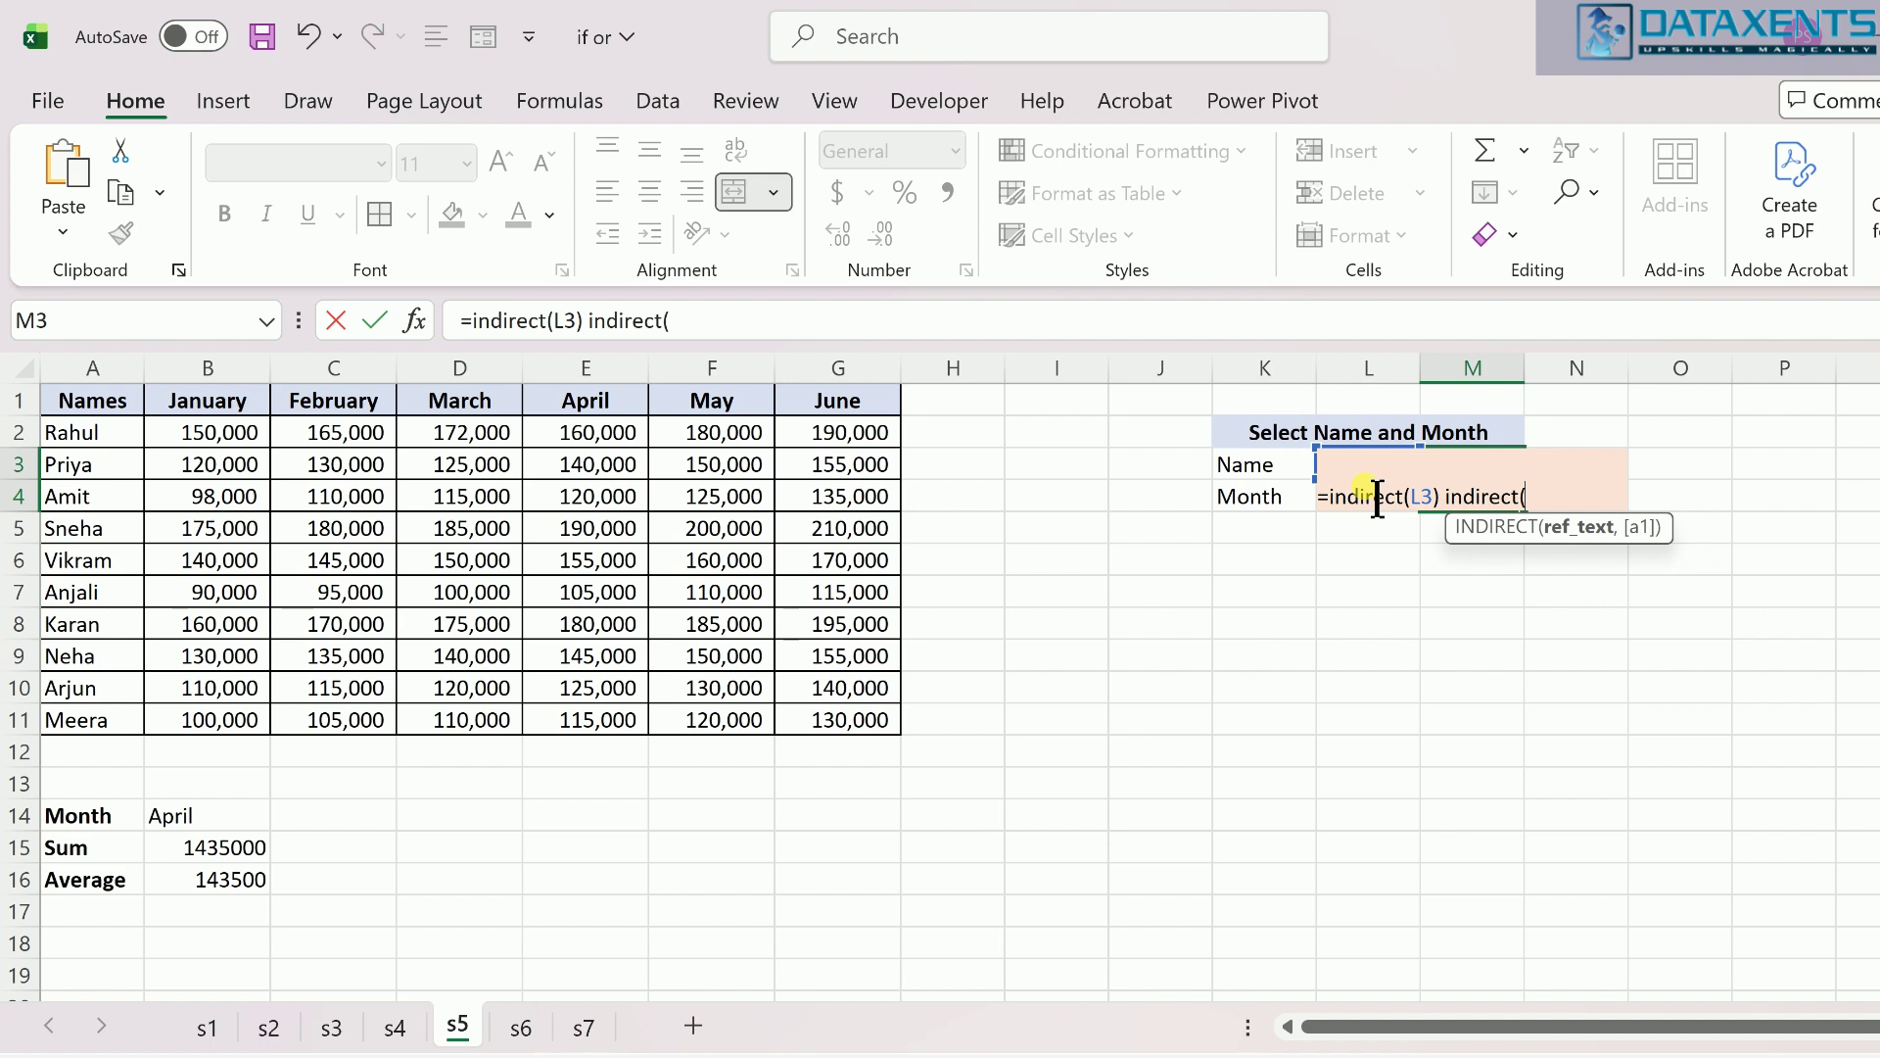
{"action": "key", "text": "Up"}
{"action": "key", "text": "Down"}
{"action": "type", "text": ")"}
{"action": "key", "text": "Return"}
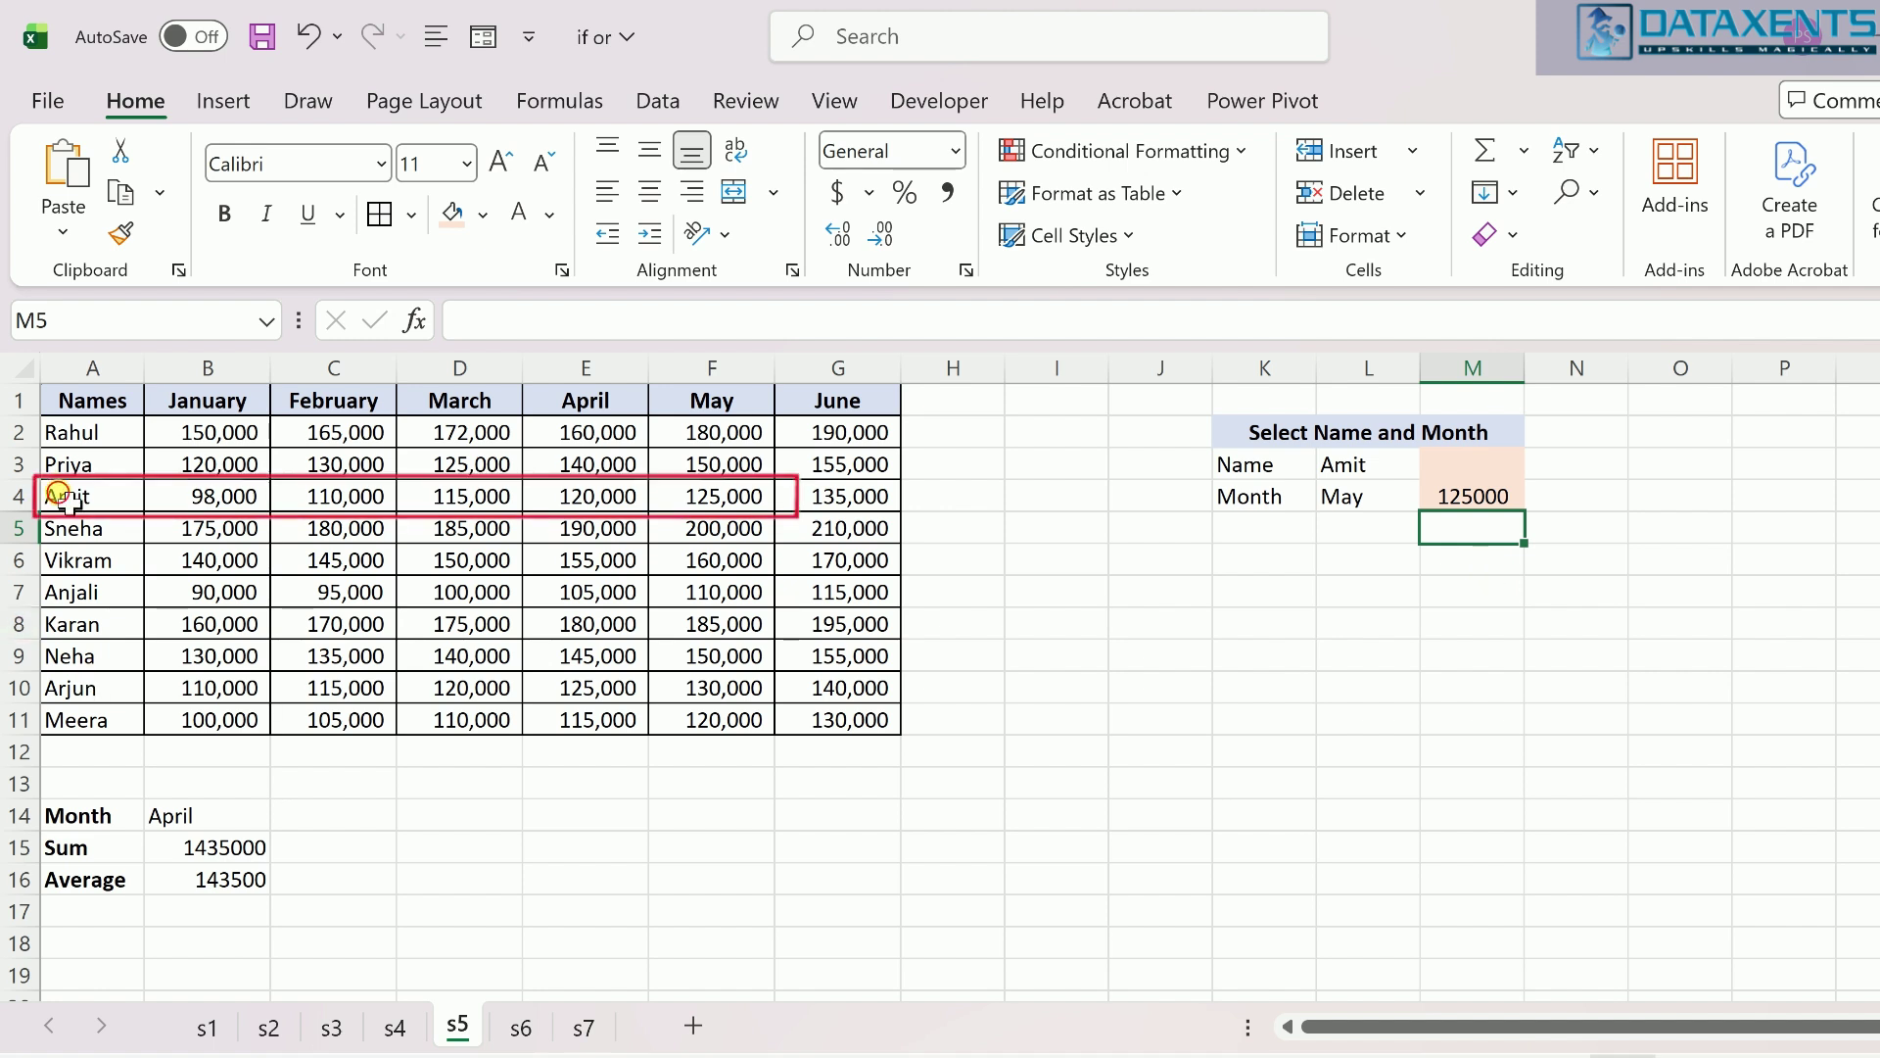
{"action": "mouse_move", "coordinate": [62, 500]}
{"action": "left_mouse_down"}
{"action": "mouse_move", "coordinate": [718, 468]}
{"action": "mouse_move", "coordinate": [705, 494]}
{"action": "left_mouse_up"}
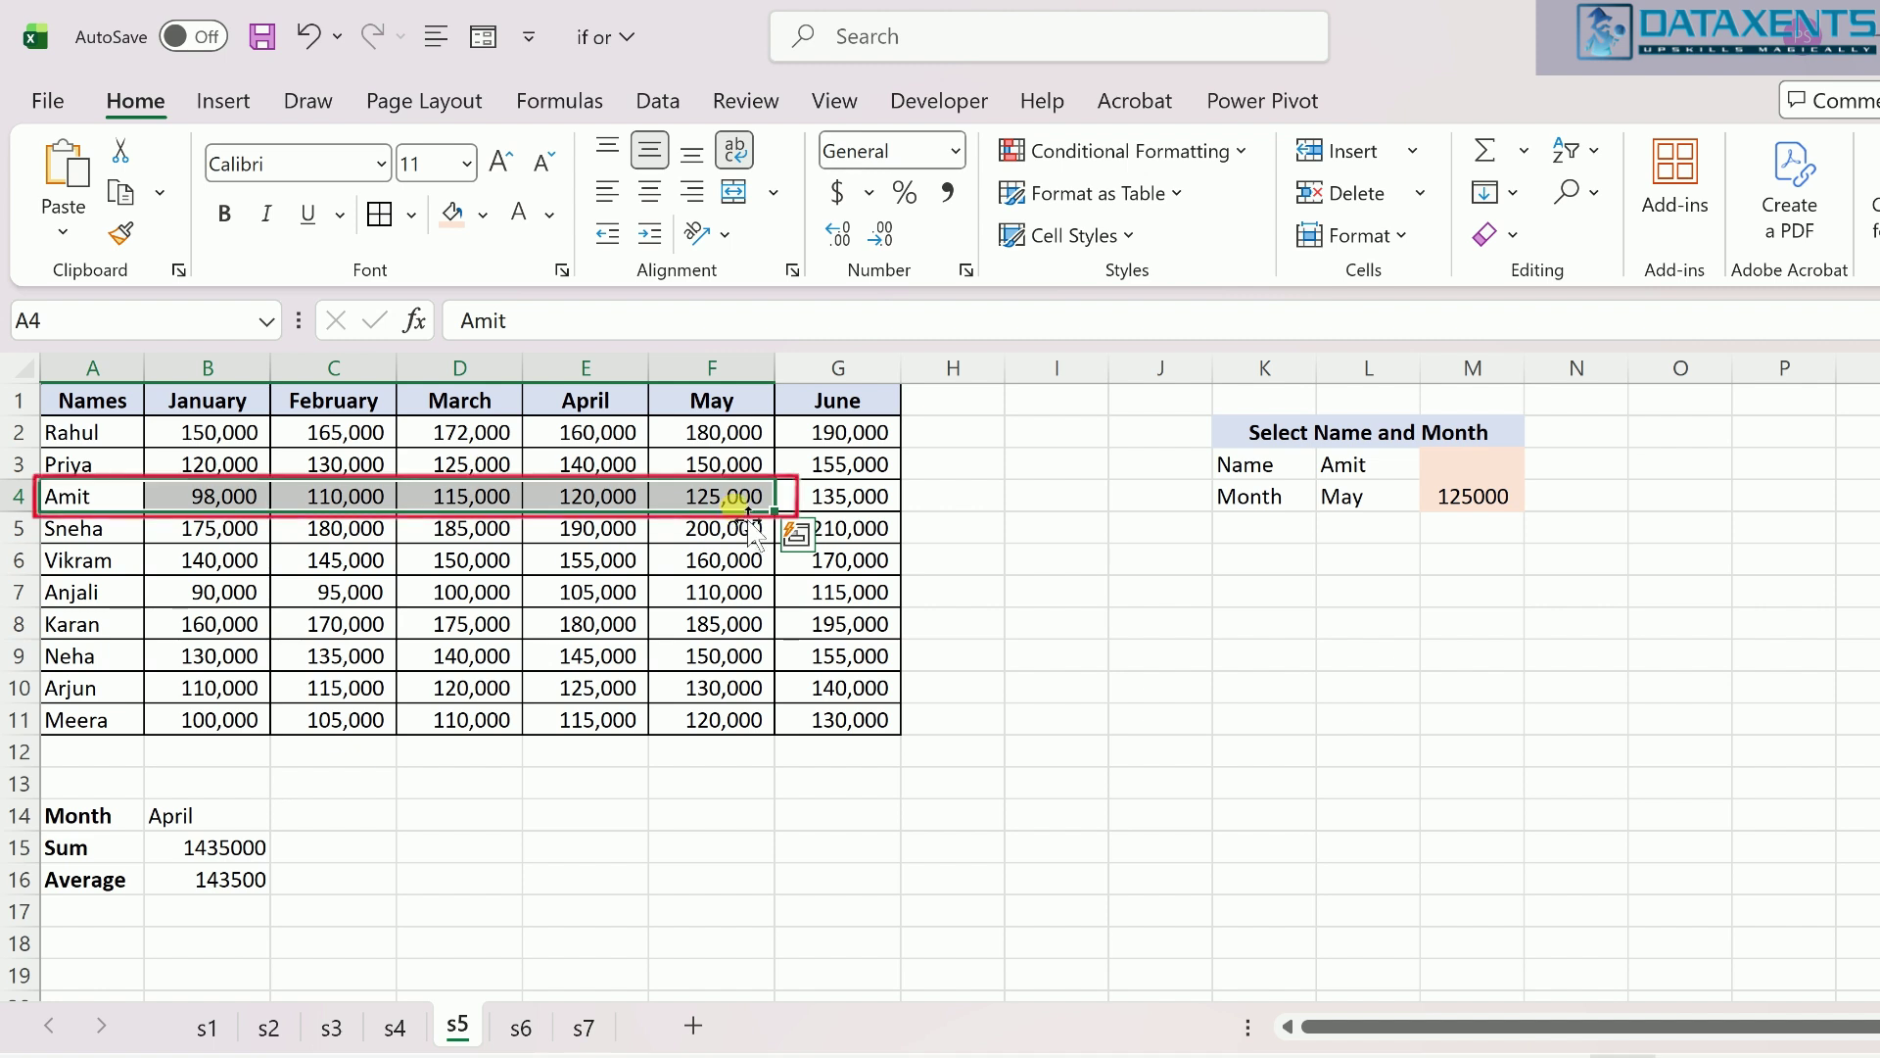
Step: Change the month in cell L4 to March to test the name-and-month lookup
{"action": "left_click", "coordinate": [1376, 517]}
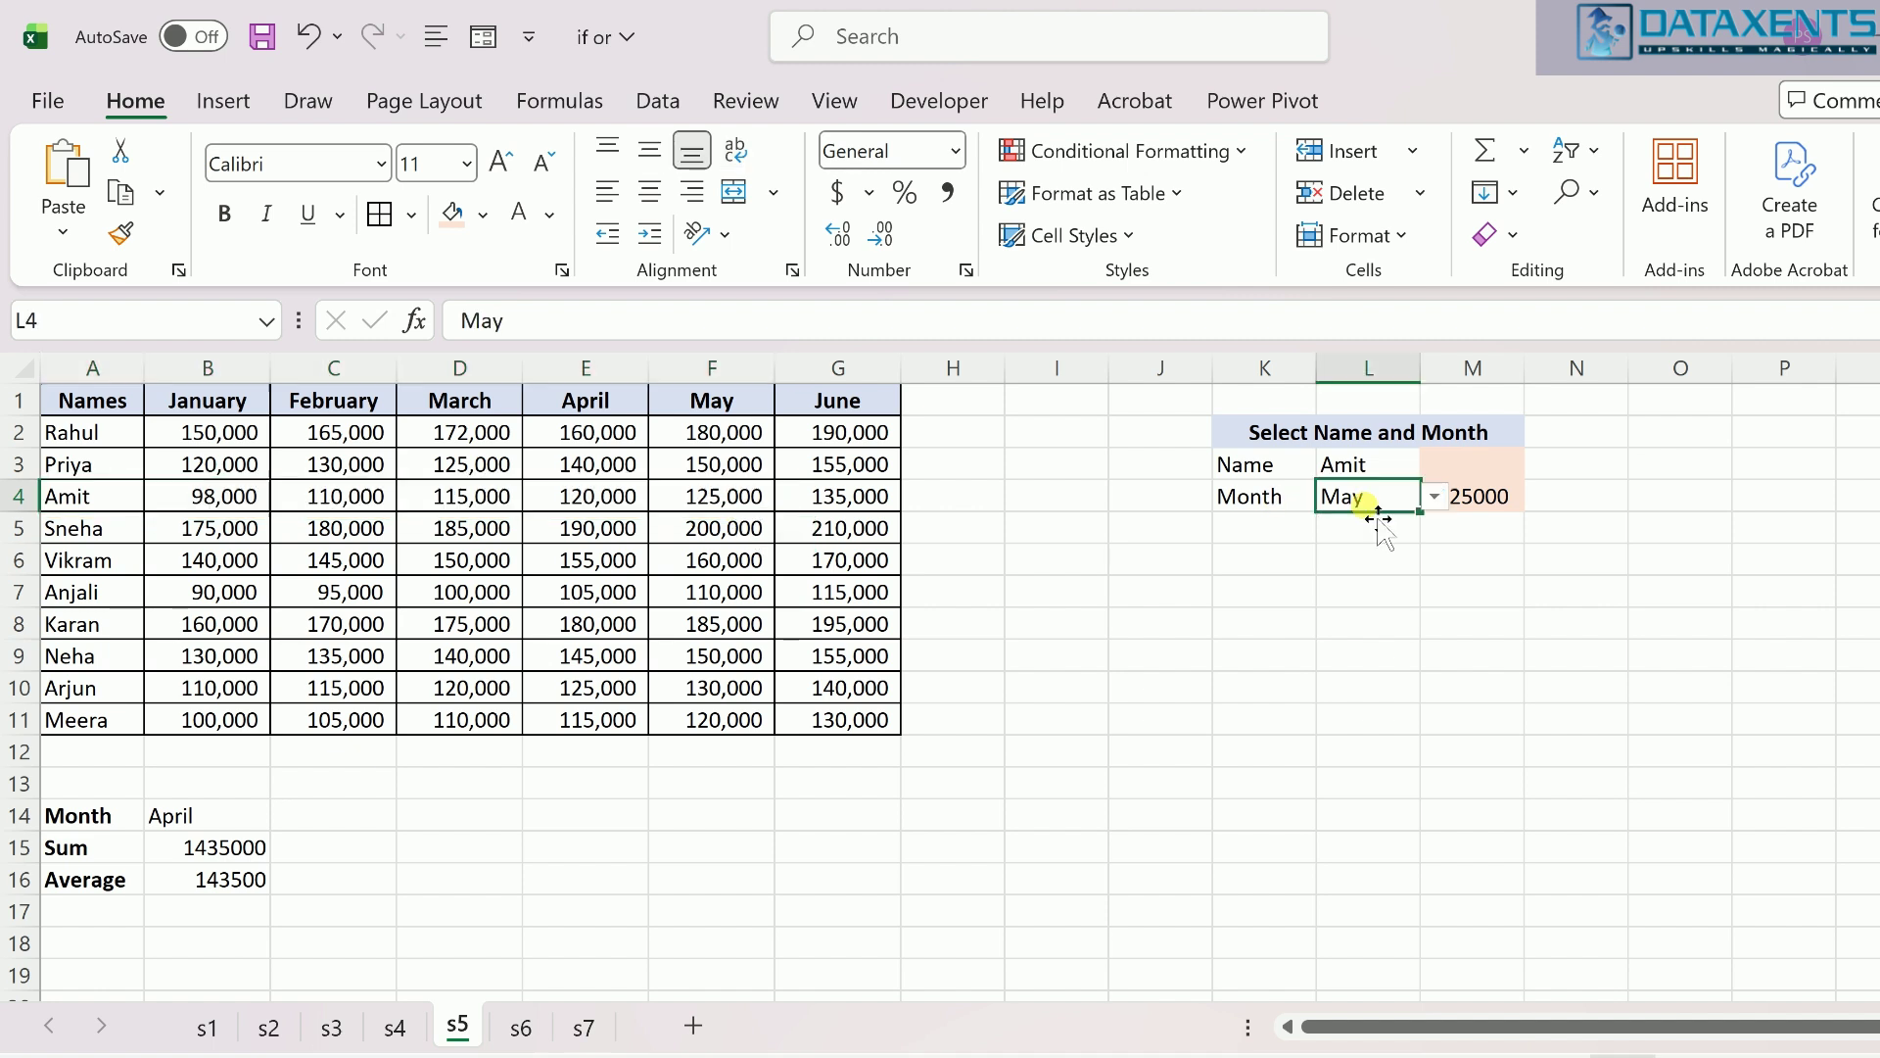
{"action": "left_click", "coordinate": [1436, 498]}
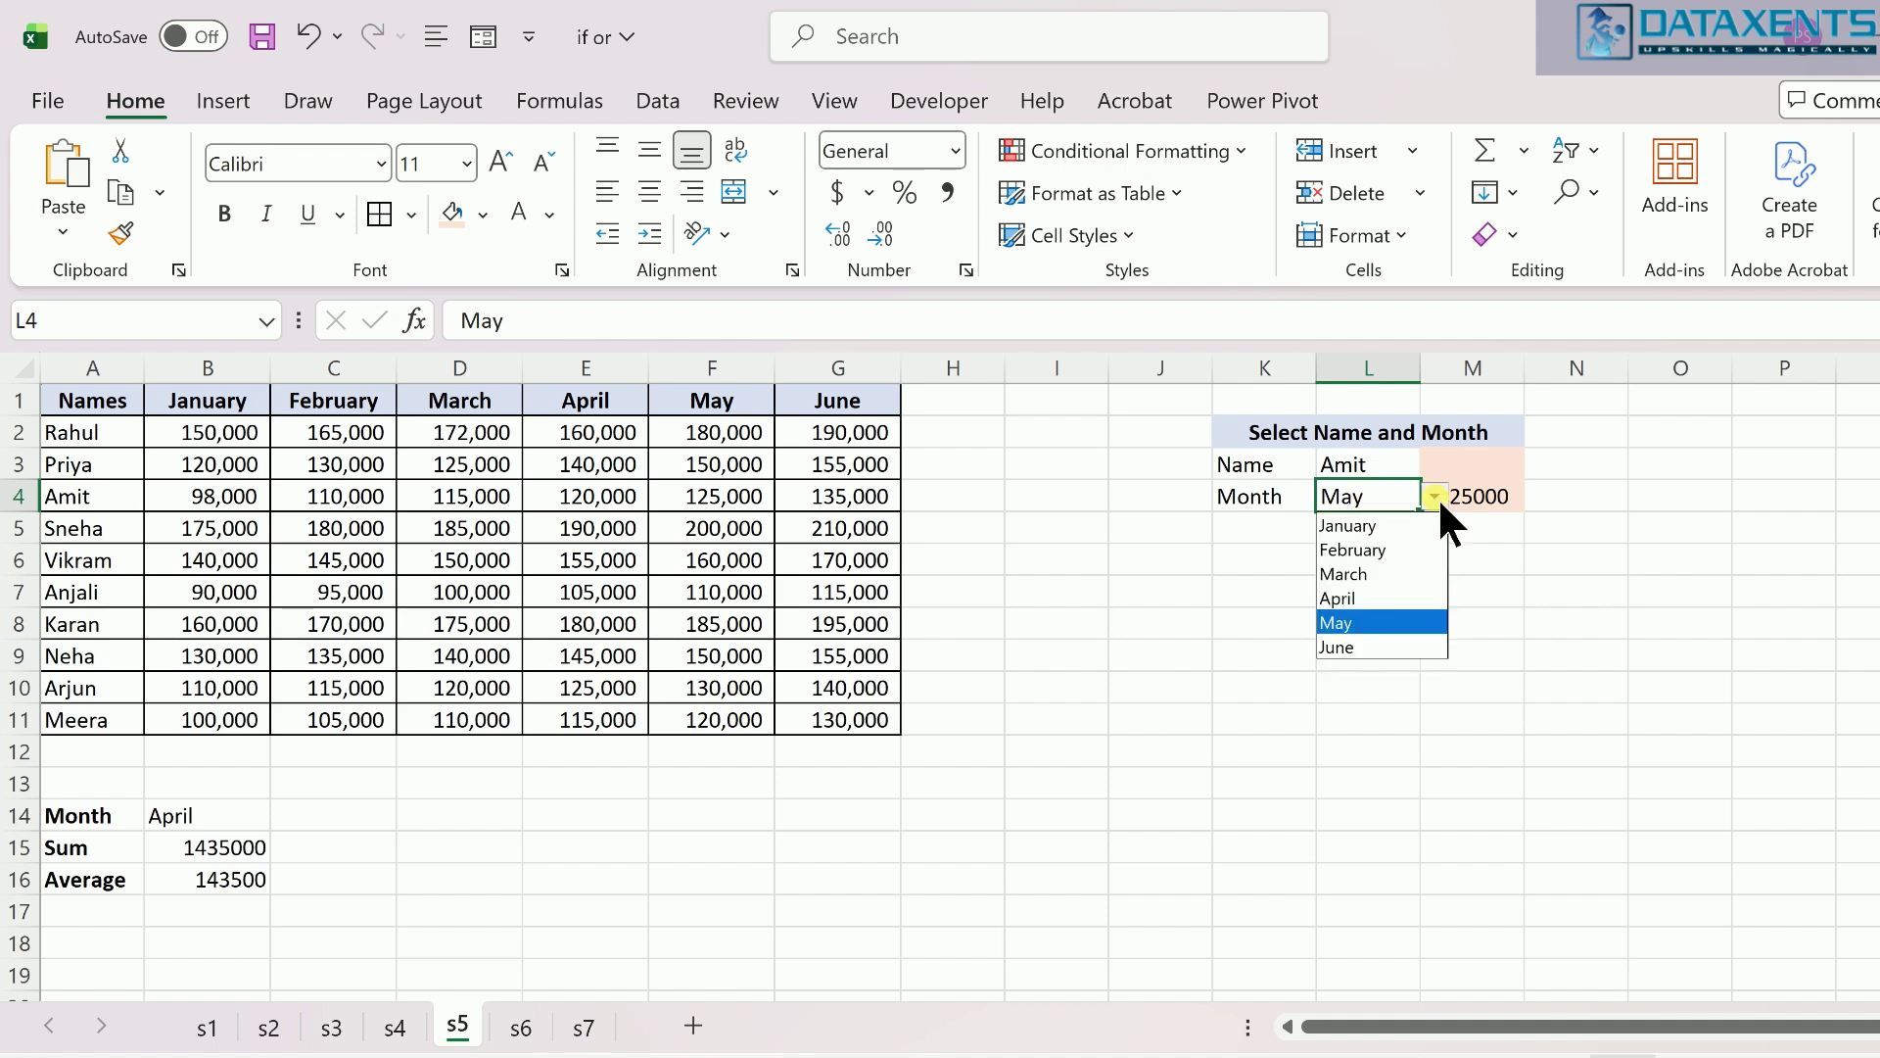
{"action": "left_click", "coordinate": [1340, 574]}
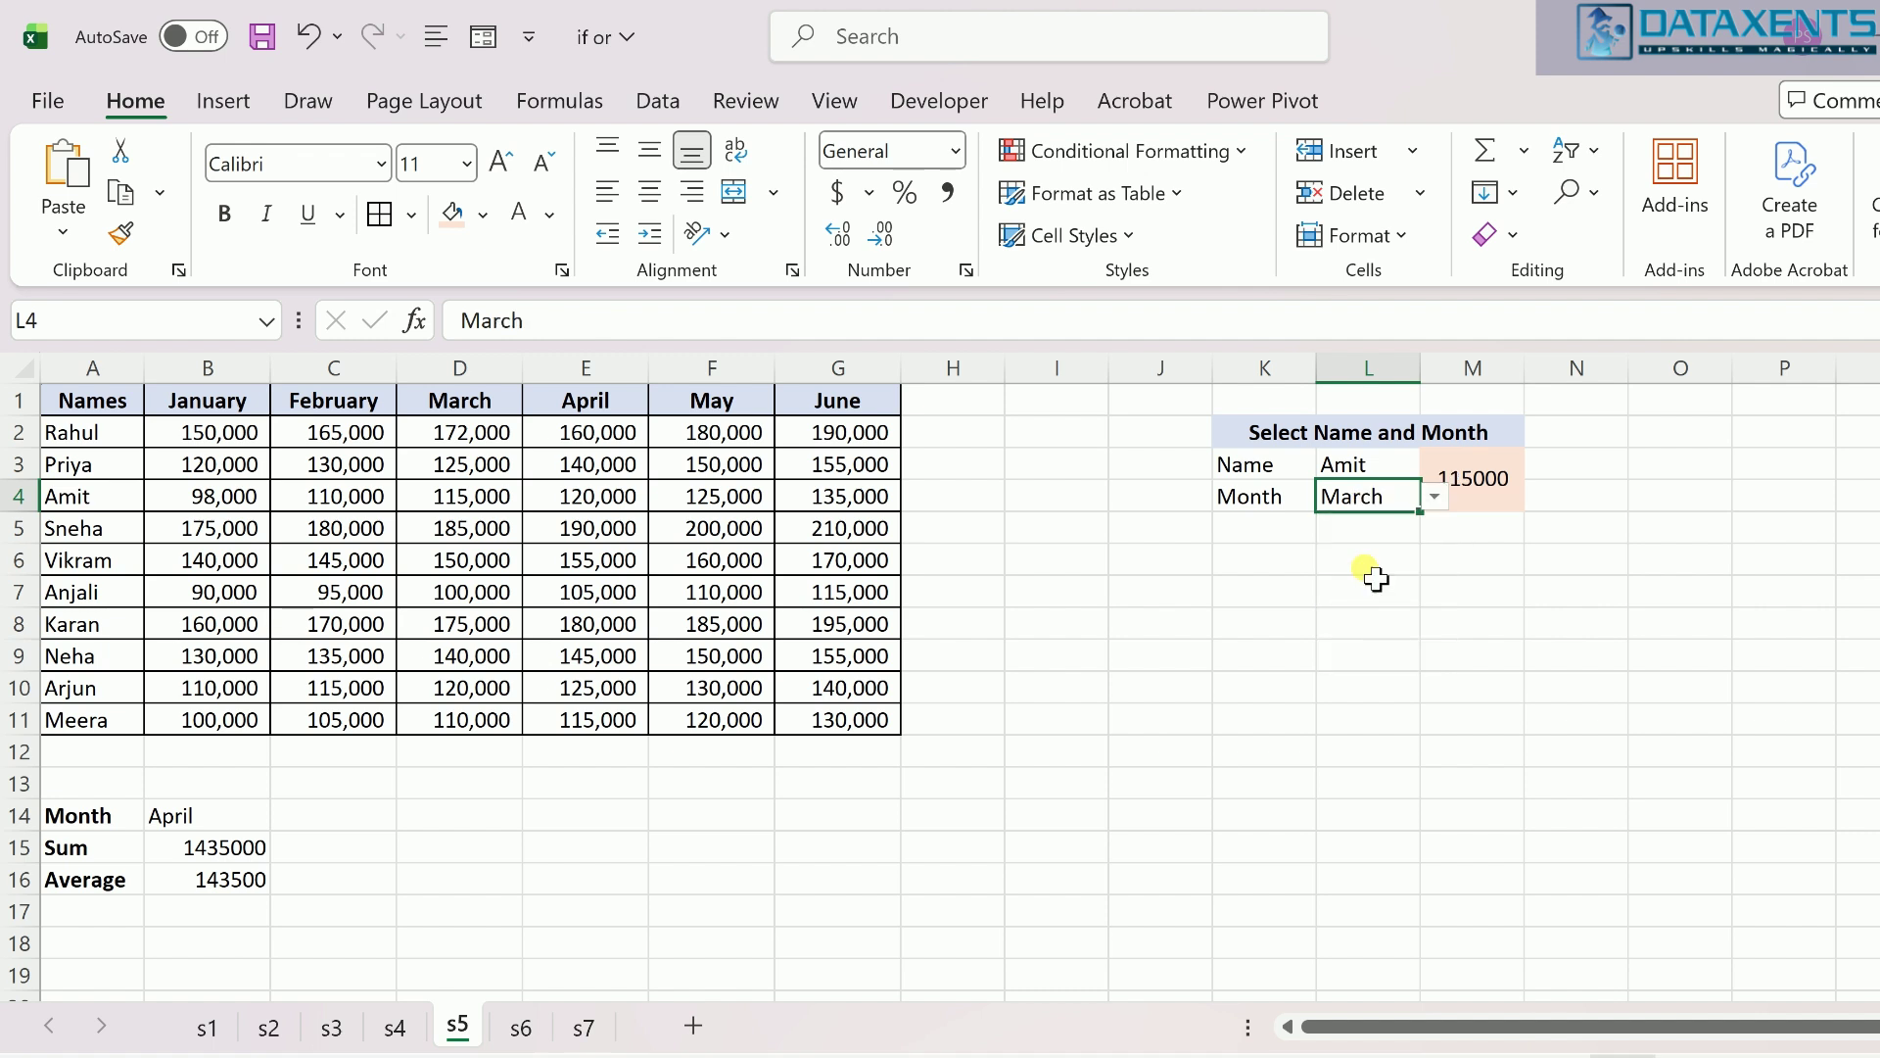
{"action": "left_click", "coordinate": [1501, 549]}
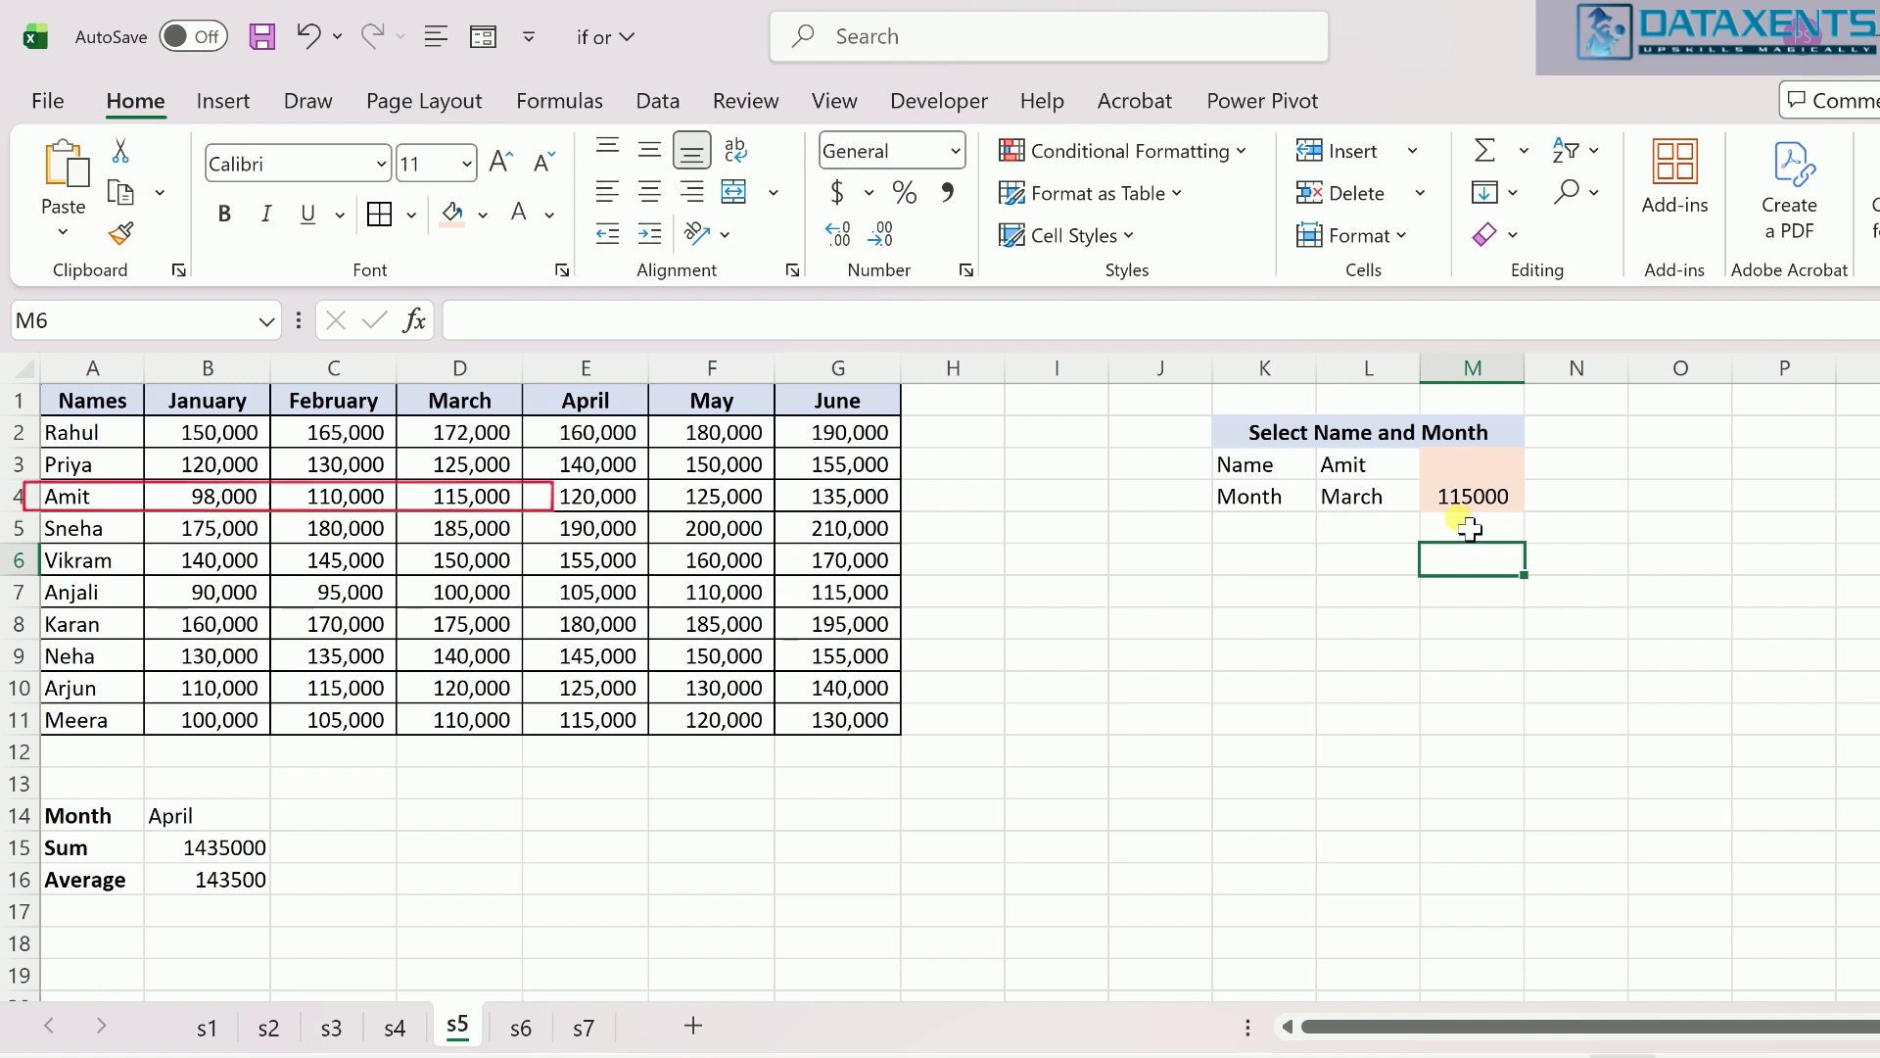
Step: Change the name in cell L3 to the person listed in cell A8 to test the lookup
{"action": "left_click", "coordinate": [1379, 468]}
{"action": "left_click", "coordinate": [1437, 466]}
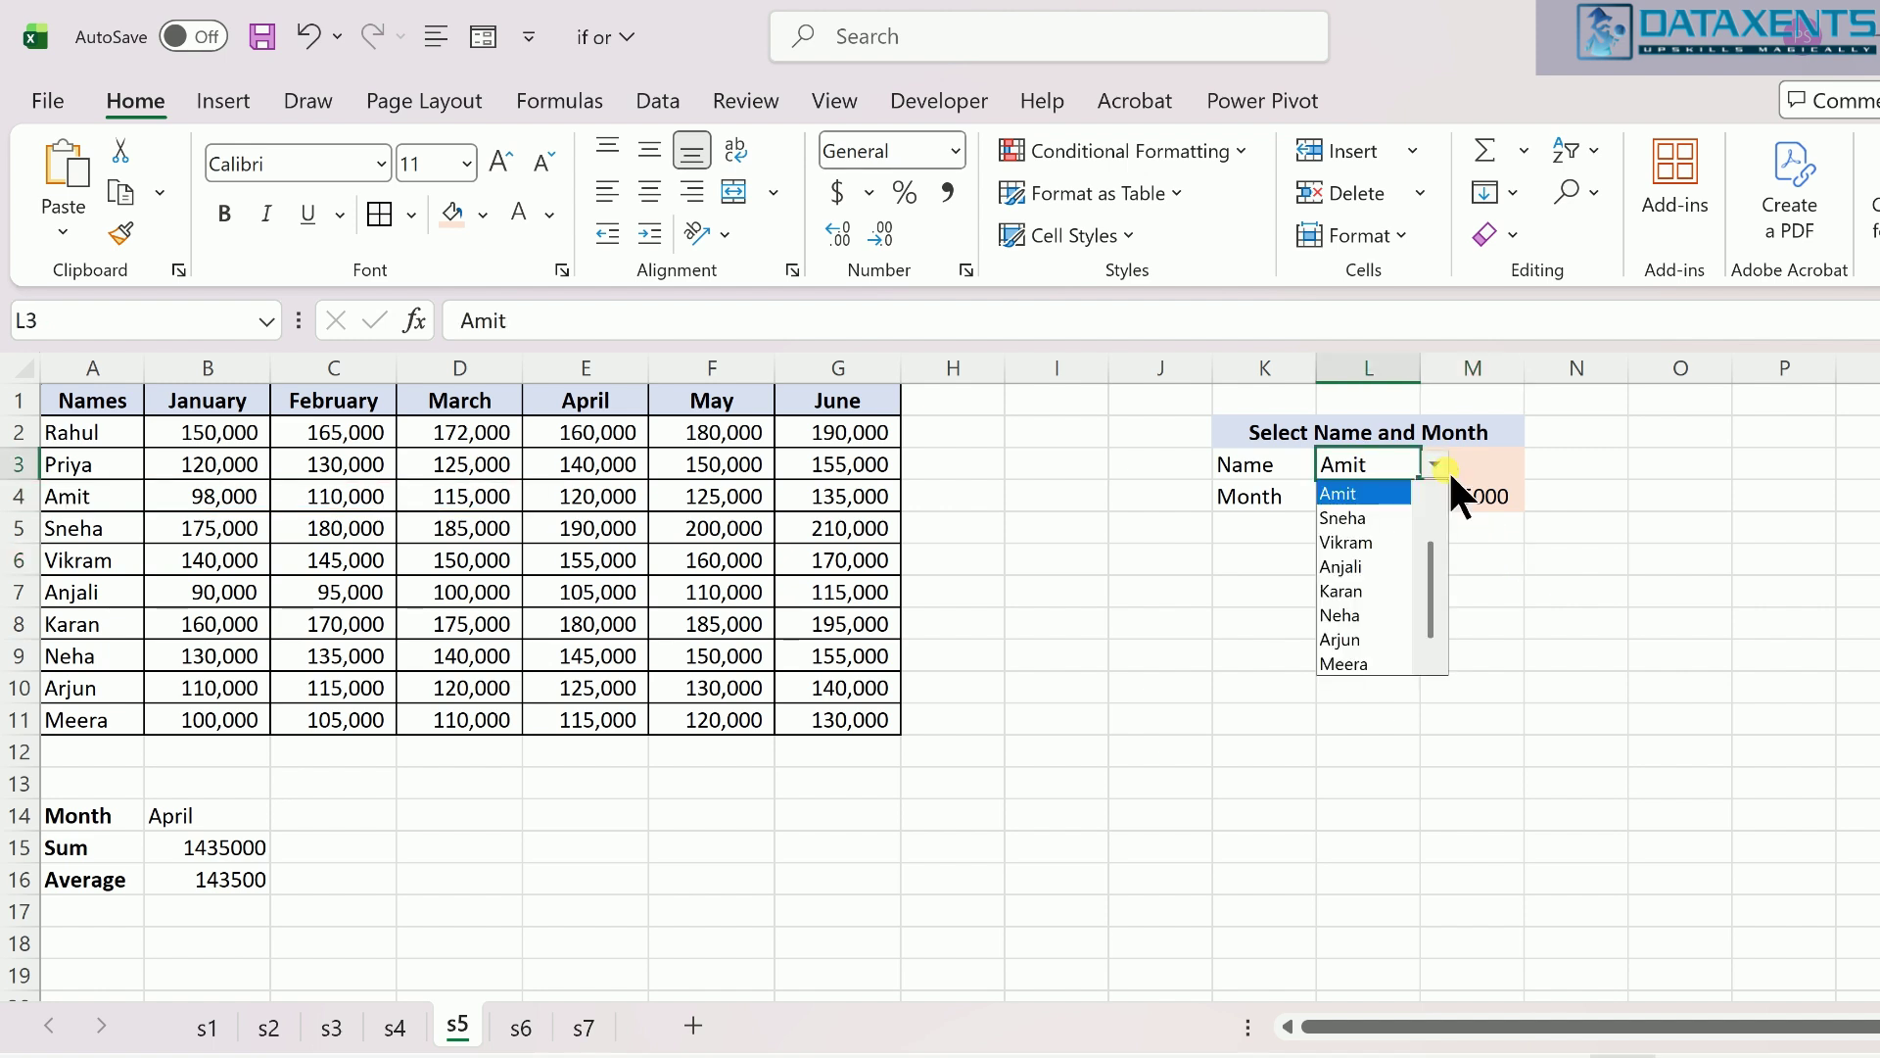
{"action": "left_click", "coordinate": [1359, 592]}
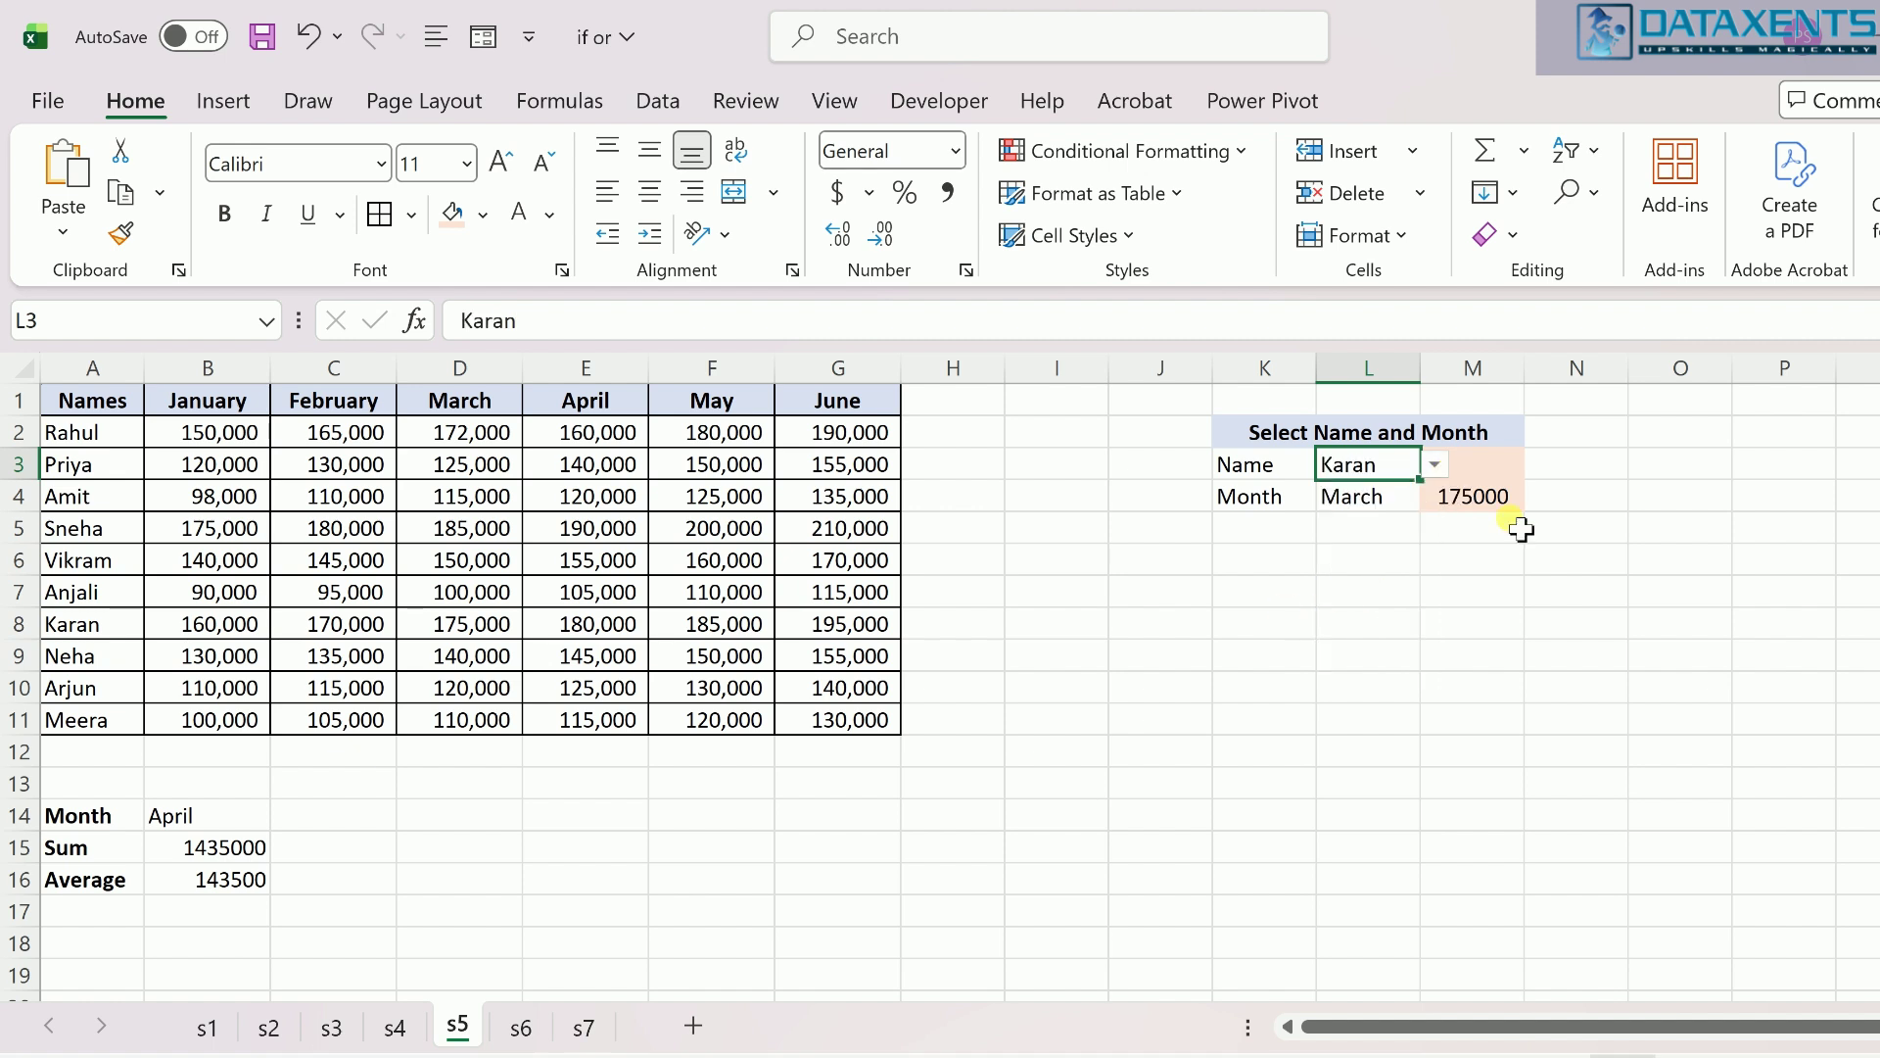